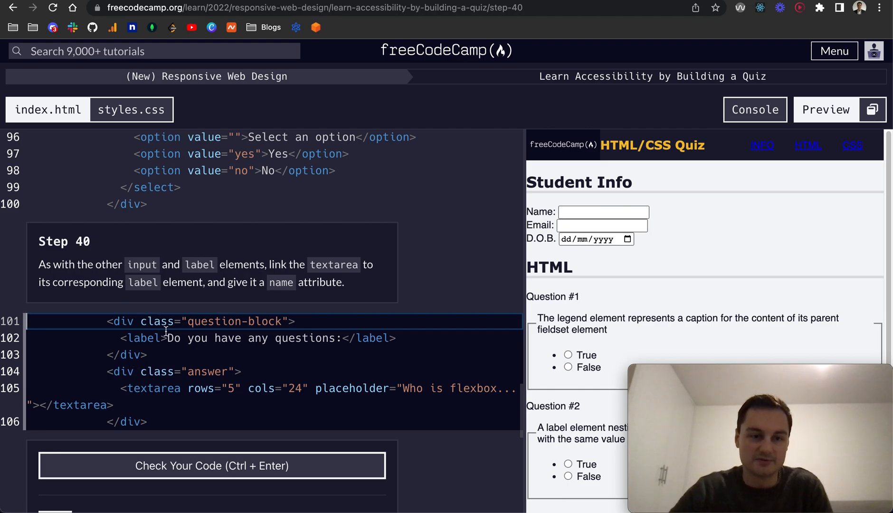
Step: Give the questions textarea on line 105 a name of textarea
left_click(180, 392)
type("name=\"")
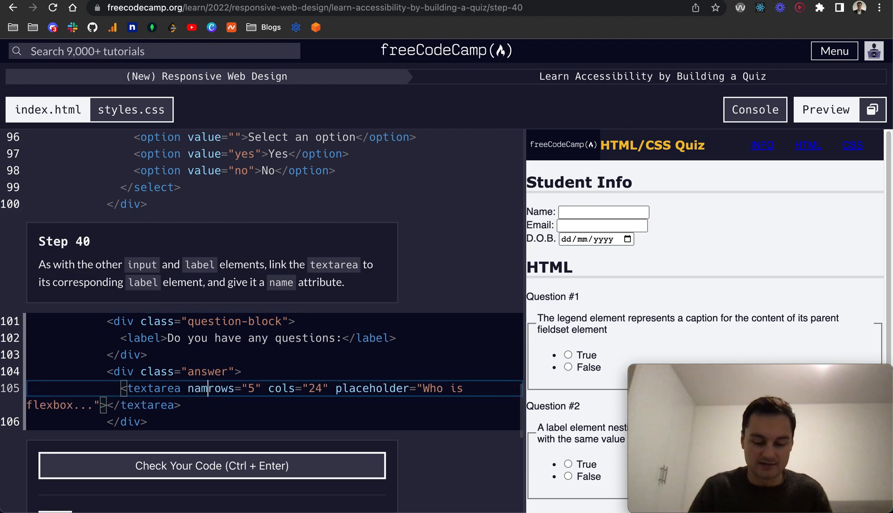
type("'")
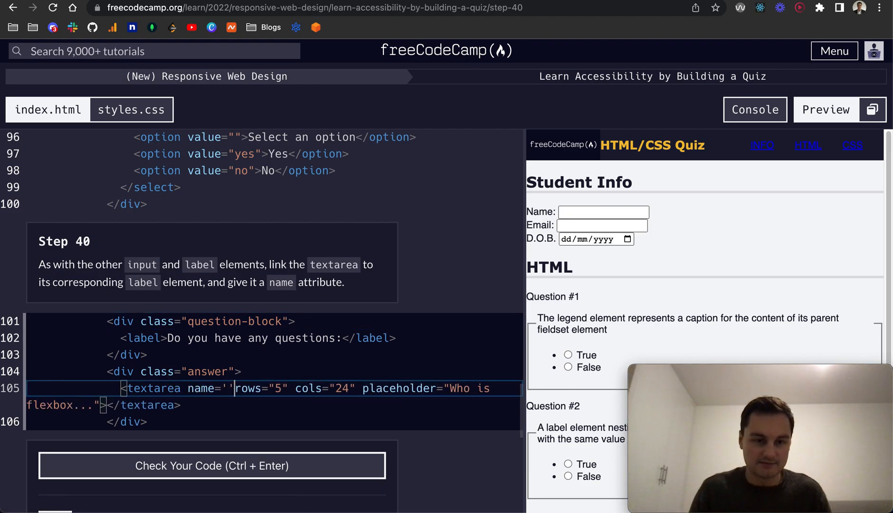
type("texrt")
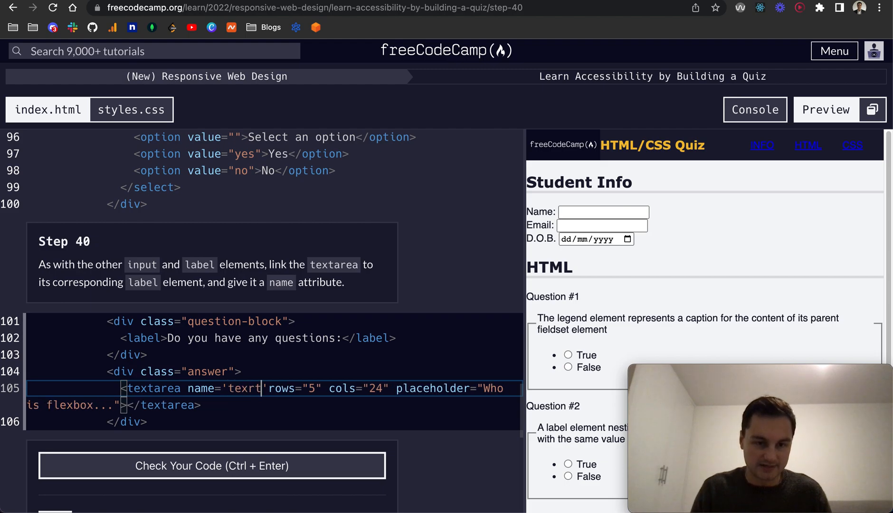
key("BackSpace")
type("tare")
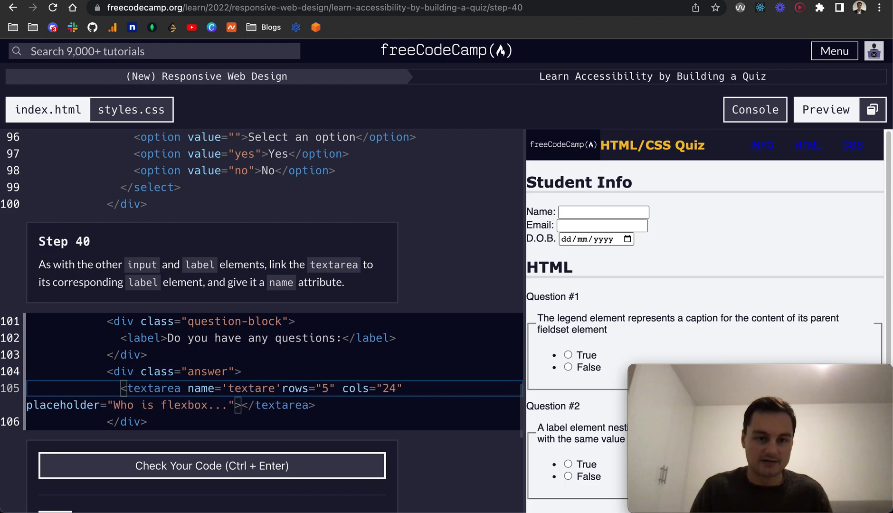
type("a")
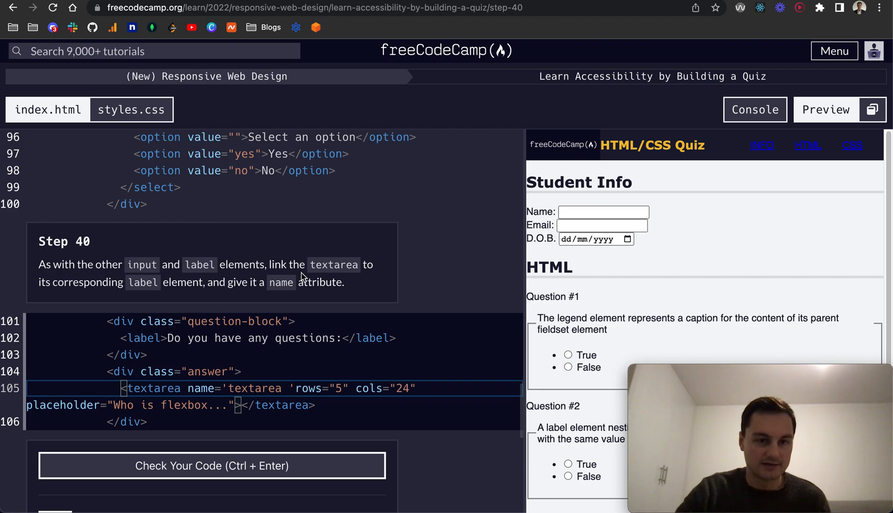
Step: Set the label on line 102 to for="textarea" to match the textarea
left_click(162, 340)
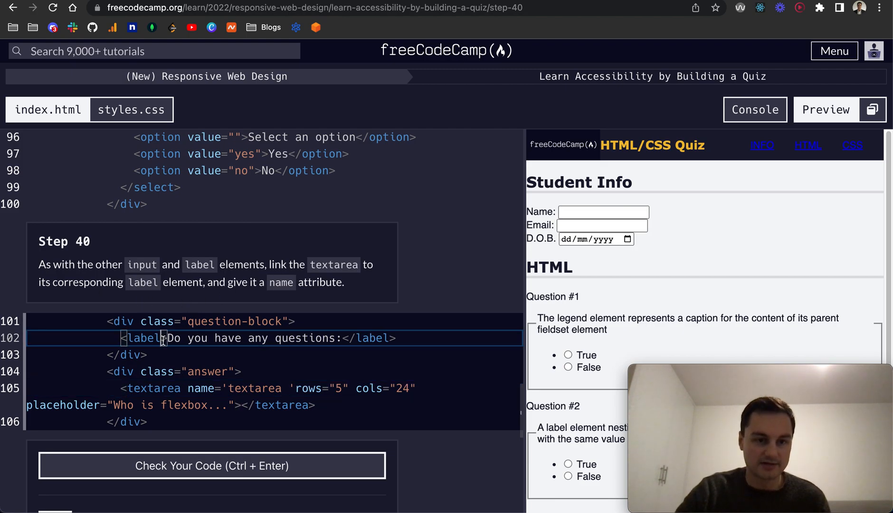
type("for=")
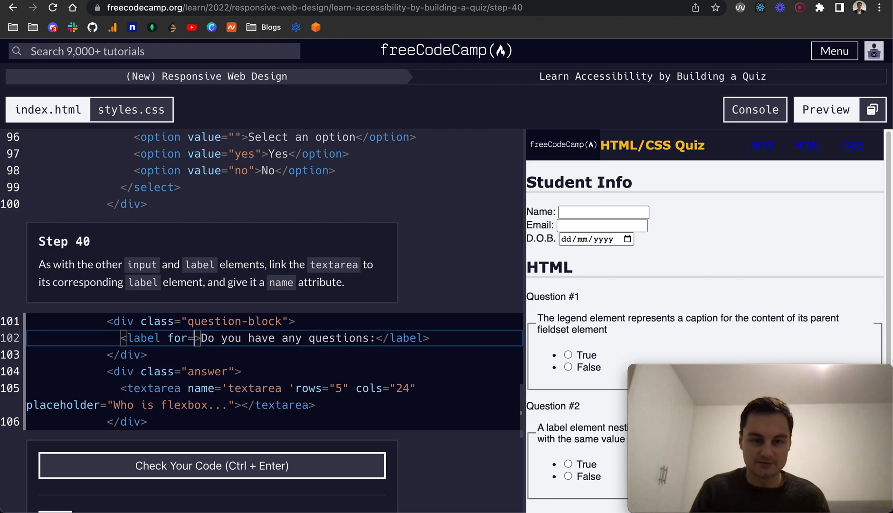
type("'na")
key("BackSpace")
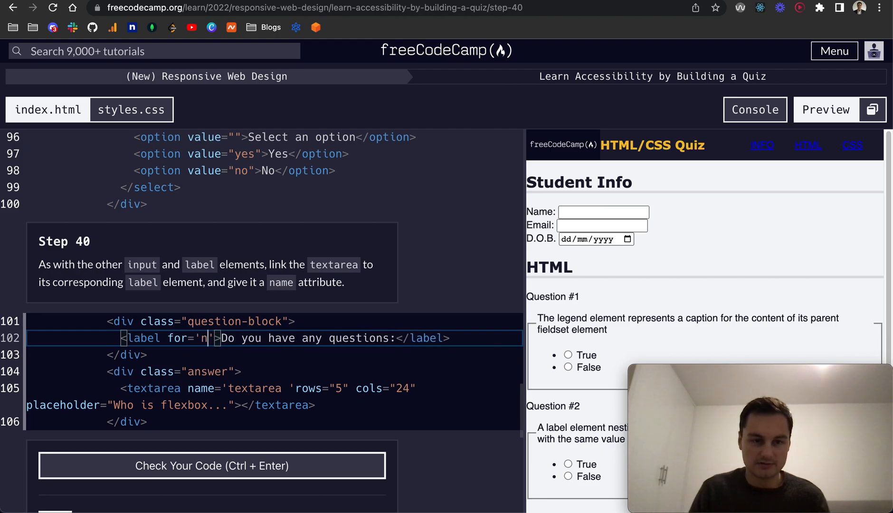
key("BackSpace")
type("textarea")
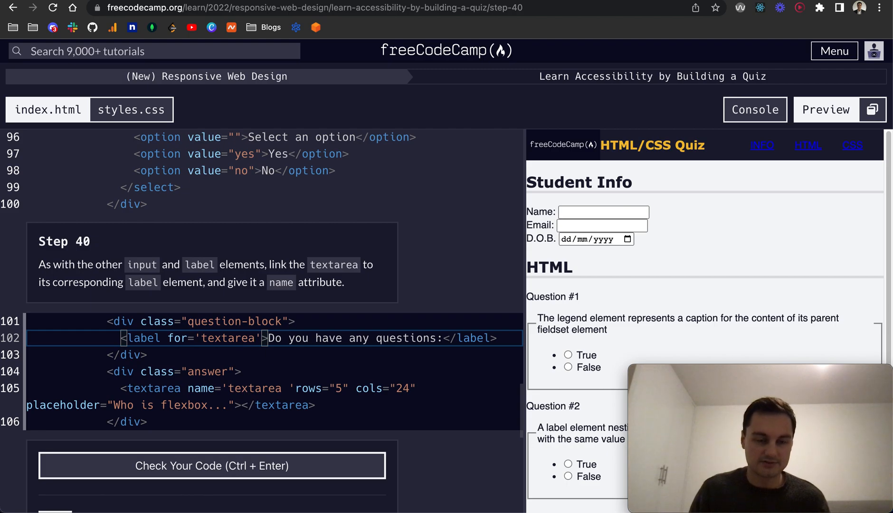
Step: After the failed check, add id="textarea" to the textarea, save, and run the tests again
key("ctrl+Return")
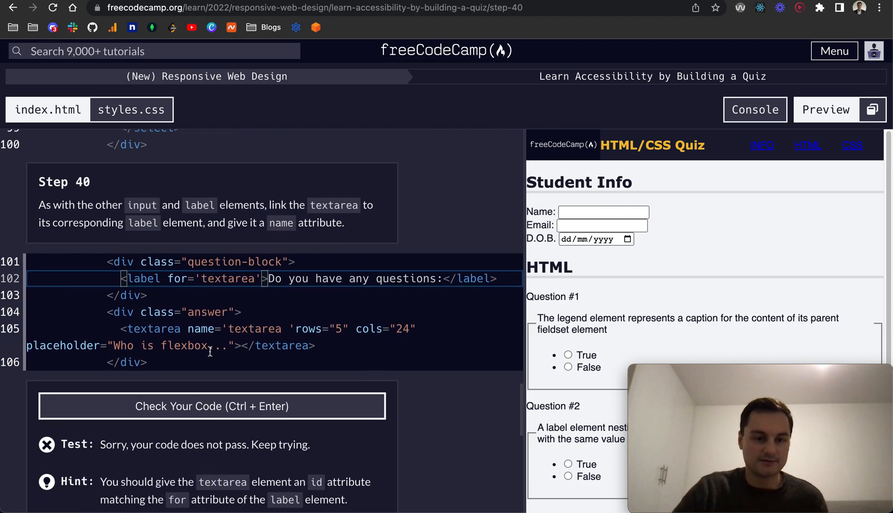
scroll(210, 352, "down", 5)
scroll(213, 355, "up", 2)
scroll(224, 344, "up", 3)
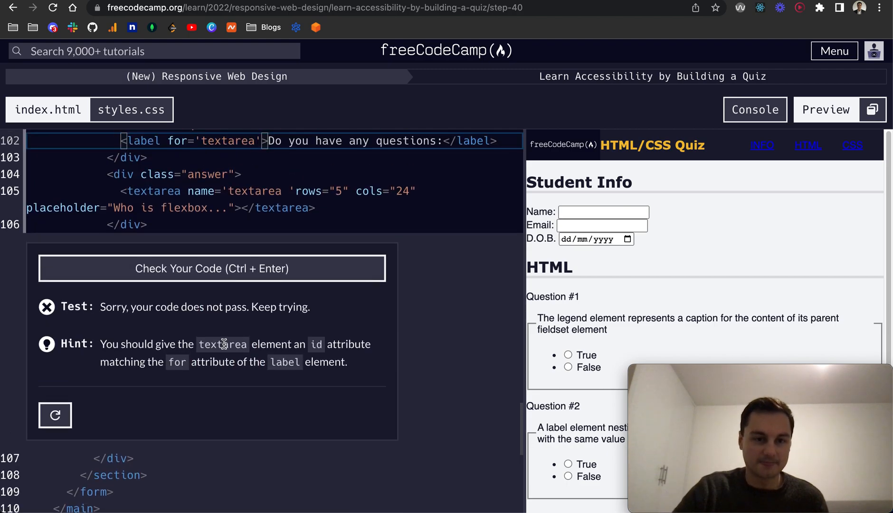
scroll(223, 343, "up", 8)
scroll(208, 307, "down", 3)
scroll(213, 320, "down", 2)
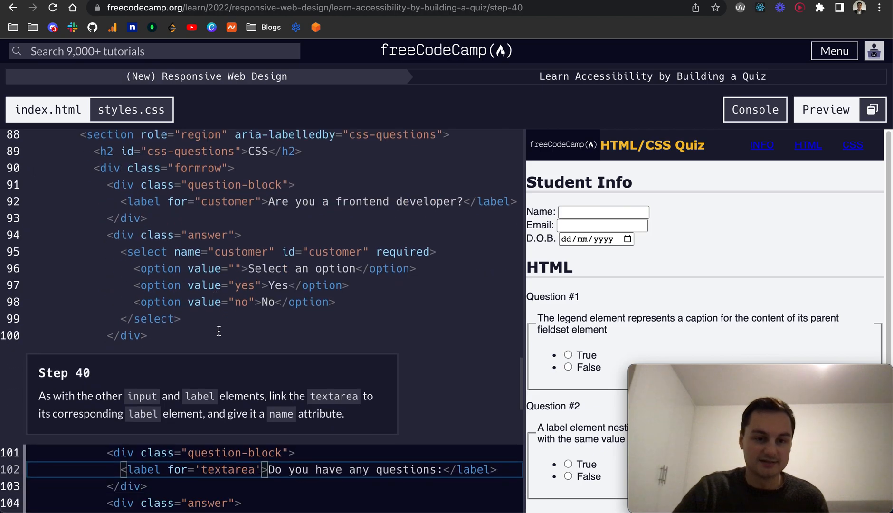
scroll(216, 327, "down", 2)
scroll(222, 390, "down", 3)
scroll(222, 390, "down", 2)
scroll(216, 382, "down", 2)
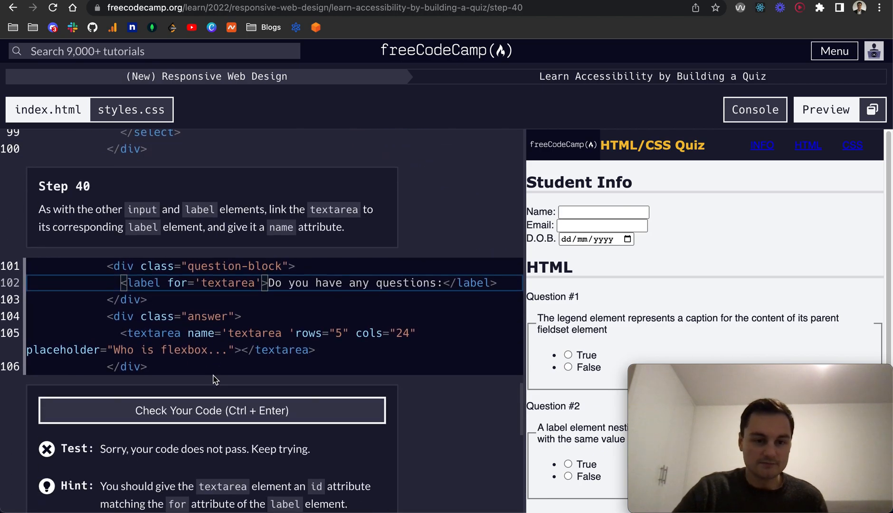
left_click(185, 332)
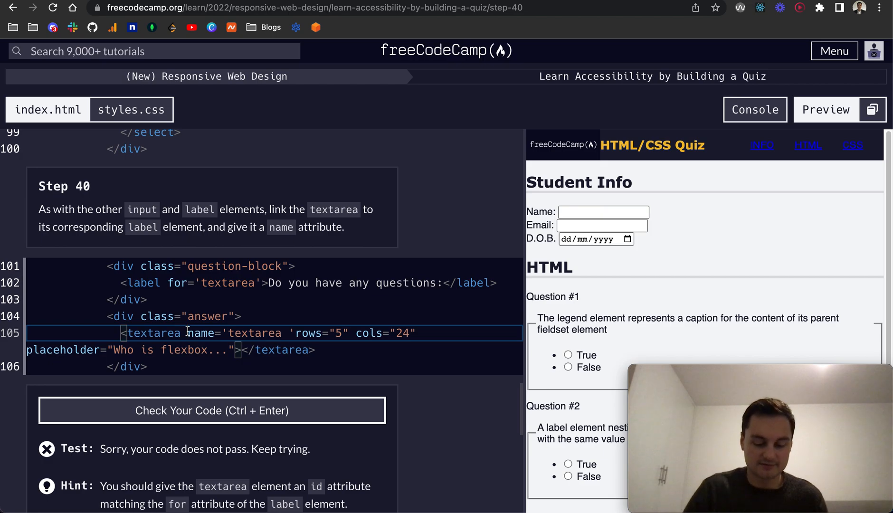
type("id=\"")
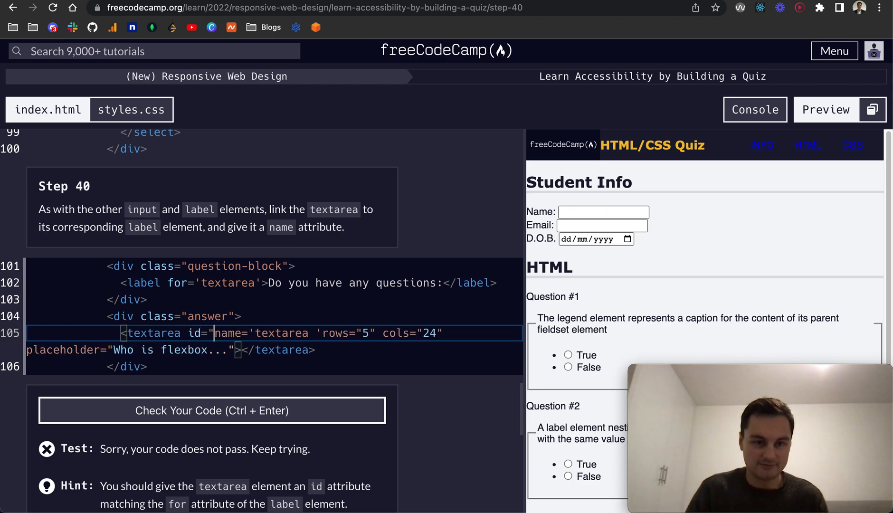
type("\"tex")
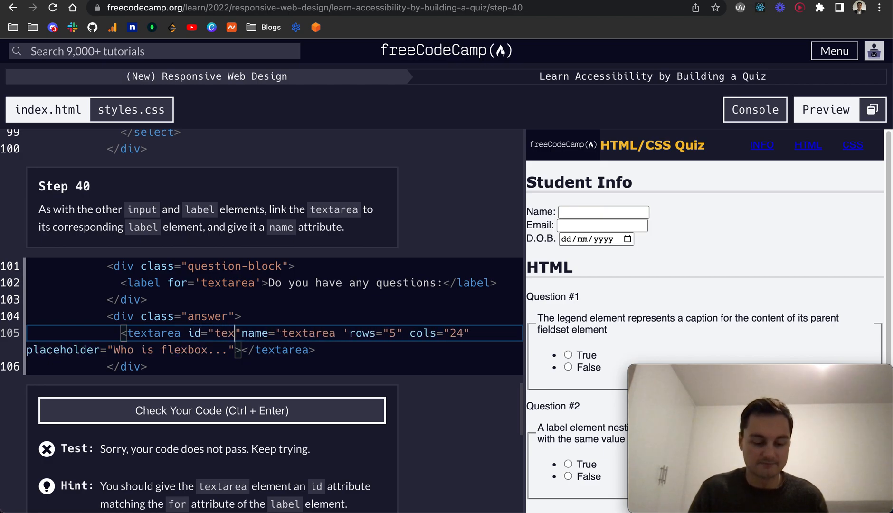
type("tarea\"")
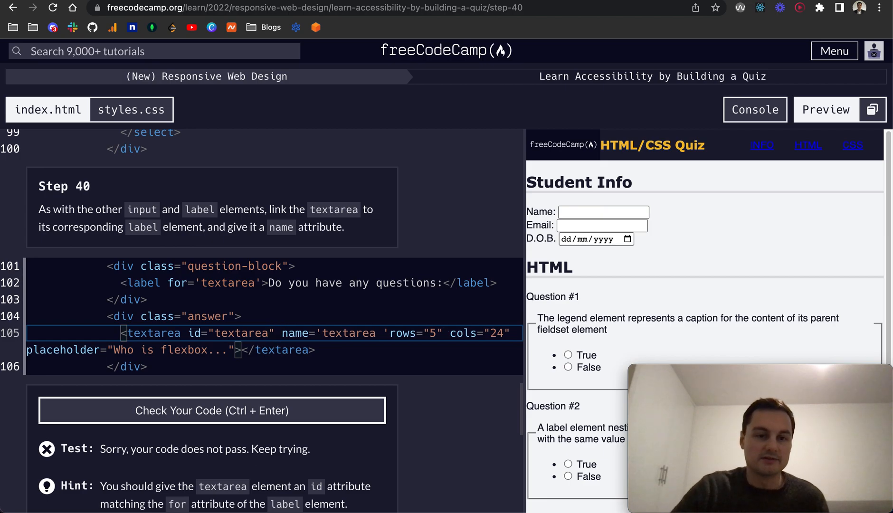
key("ctrl+s")
left_click(228, 410)
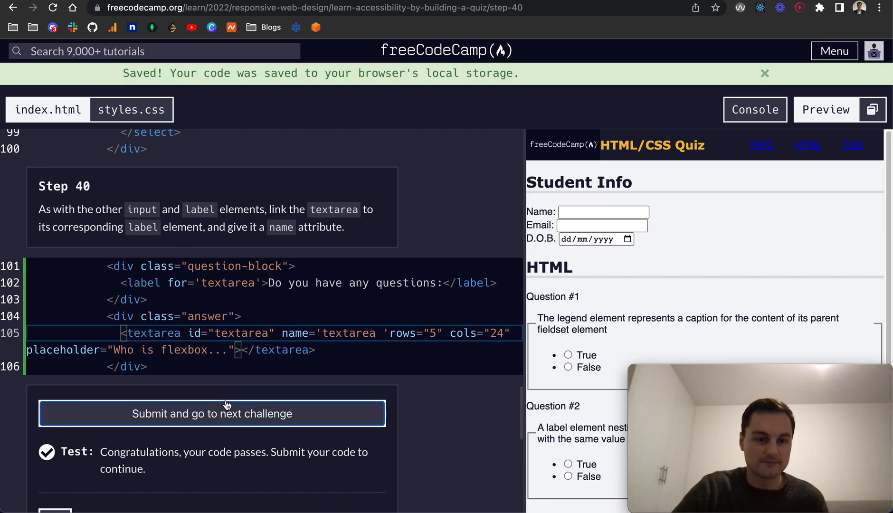
Step: Advance to Step 41 and add an empty <button type="submit"> before the closing form tag
left_click(227, 397)
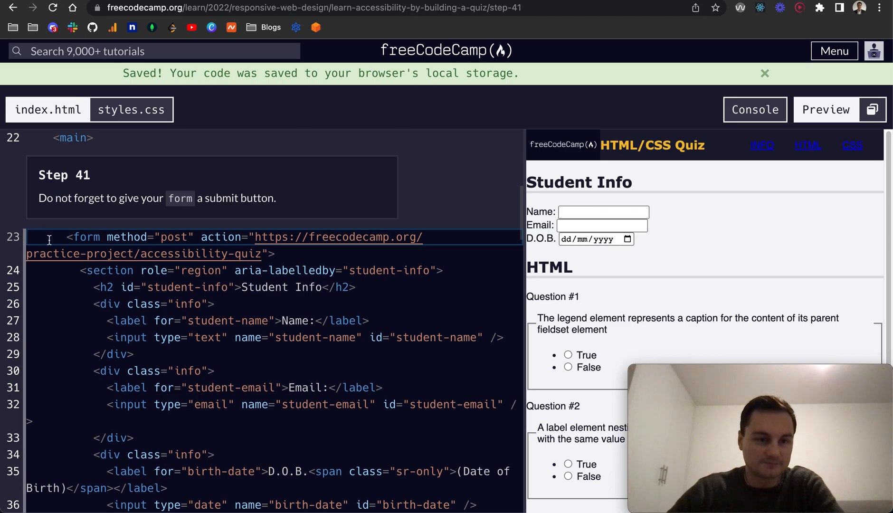
double_click(86, 237)
scroll(125, 297, "down", 5)
scroll(209, 364, "down", 8)
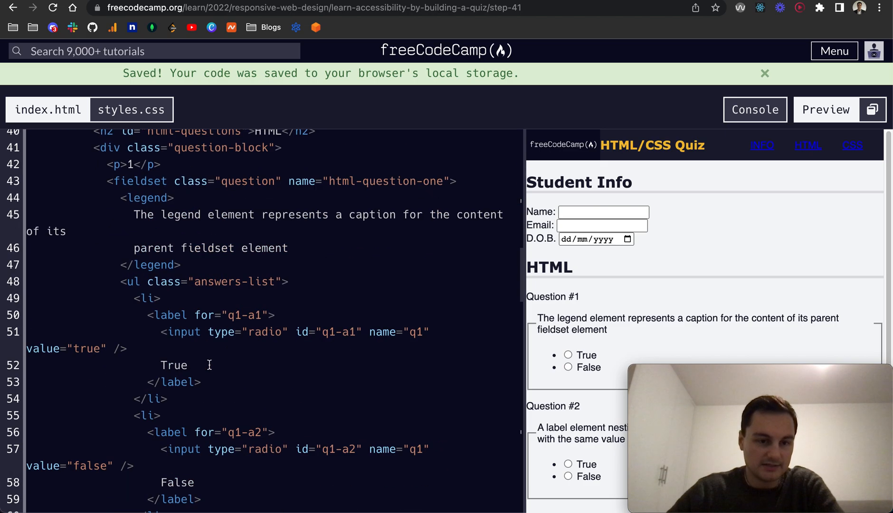
scroll(208, 364, "down", 3)
scroll(208, 365, "down", 8)
scroll(209, 364, "down", 8)
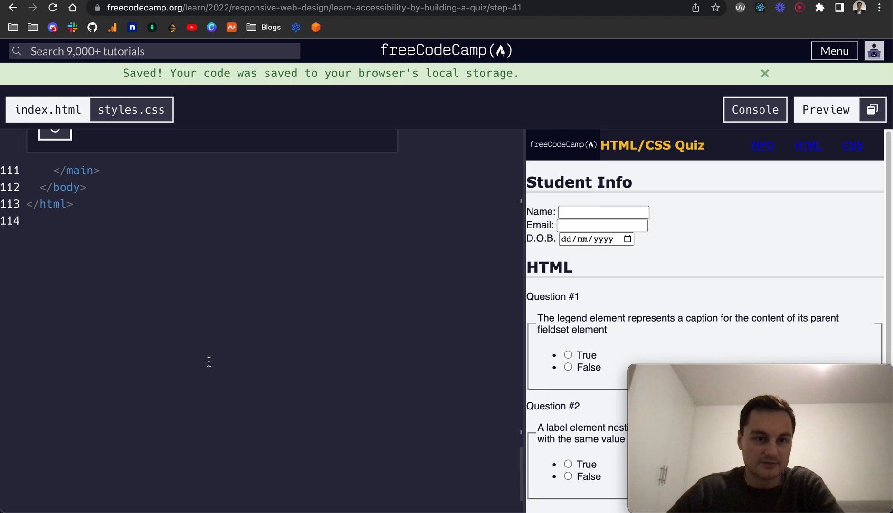
scroll(207, 359, "up", 5)
scroll(206, 358, "down", 1)
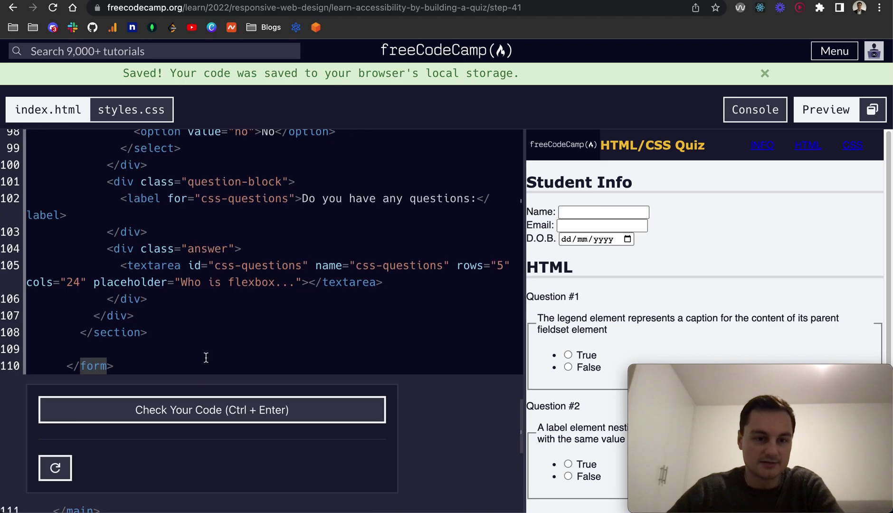
left_click(148, 349)
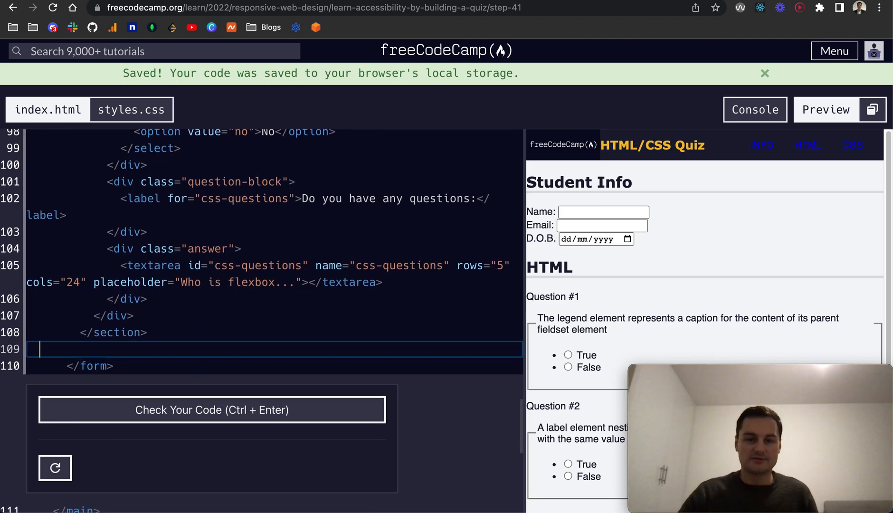
type("<bu")
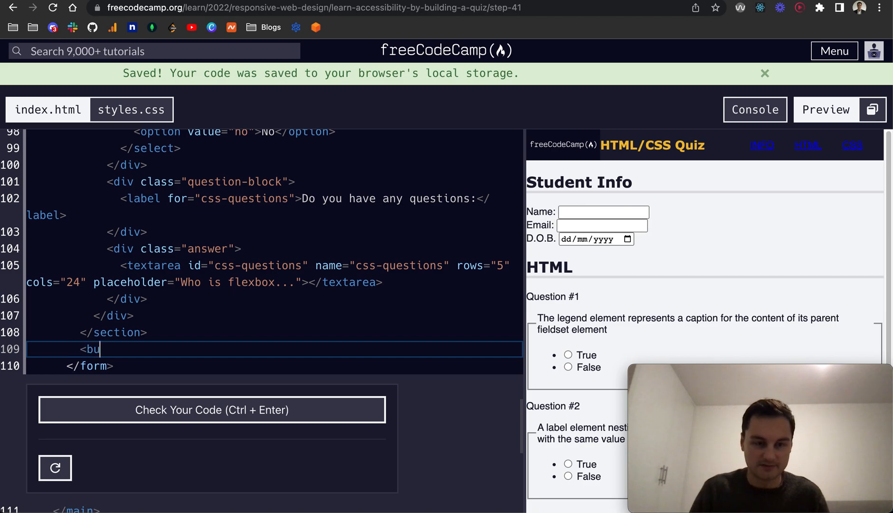
type("tton type='")
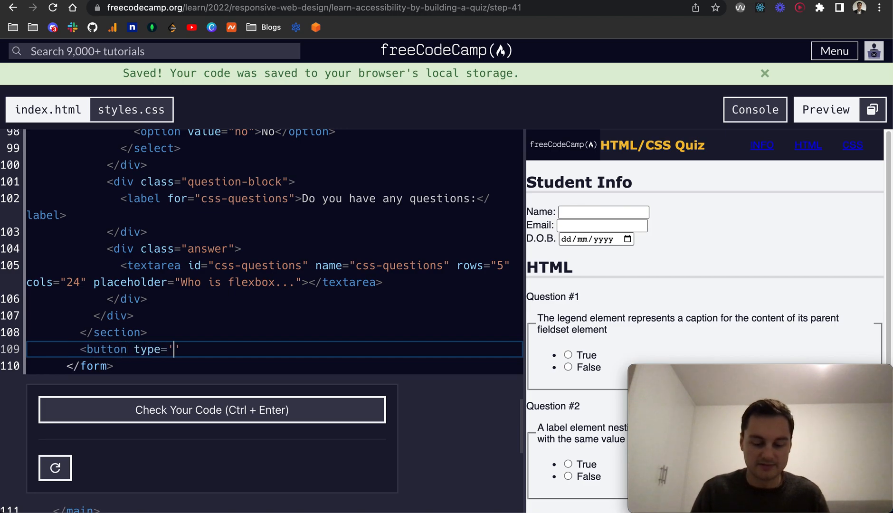
type("sumit")
key("BackSpace")
key("BackSpace")
key("BackSpace")
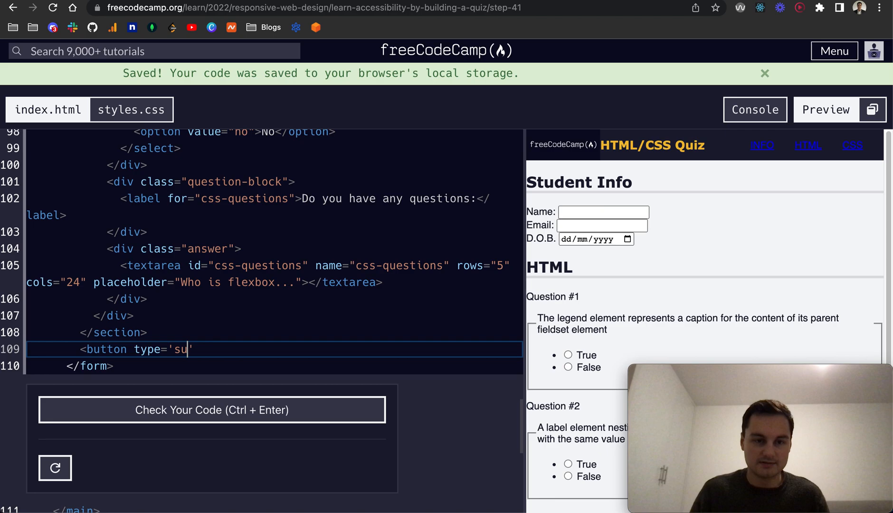
type("bmit")
key("Right")
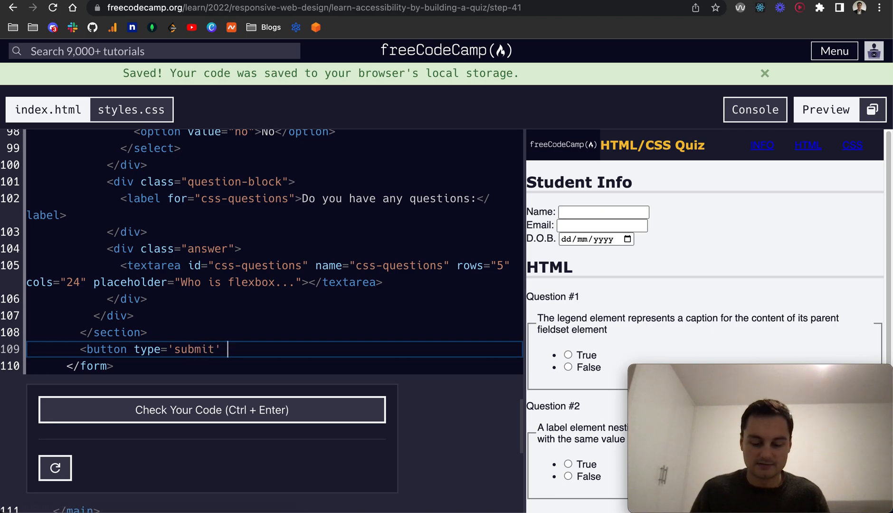
type("></")
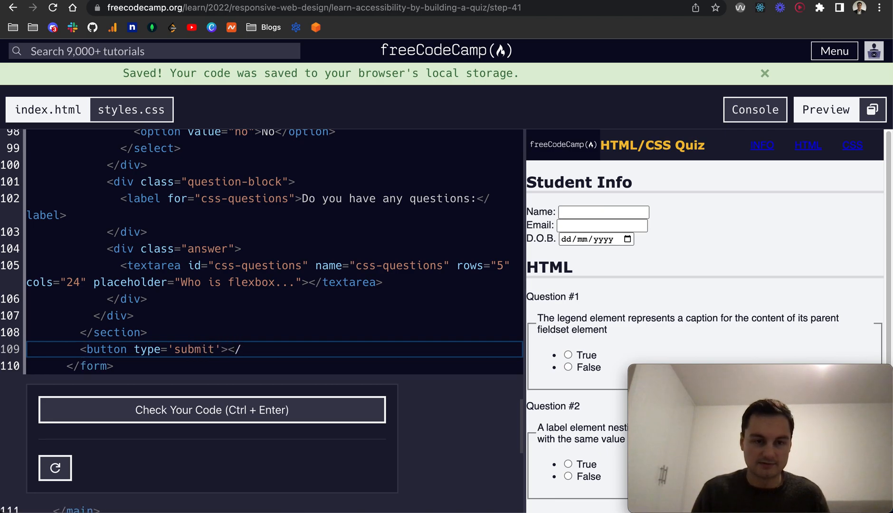
type("button>")
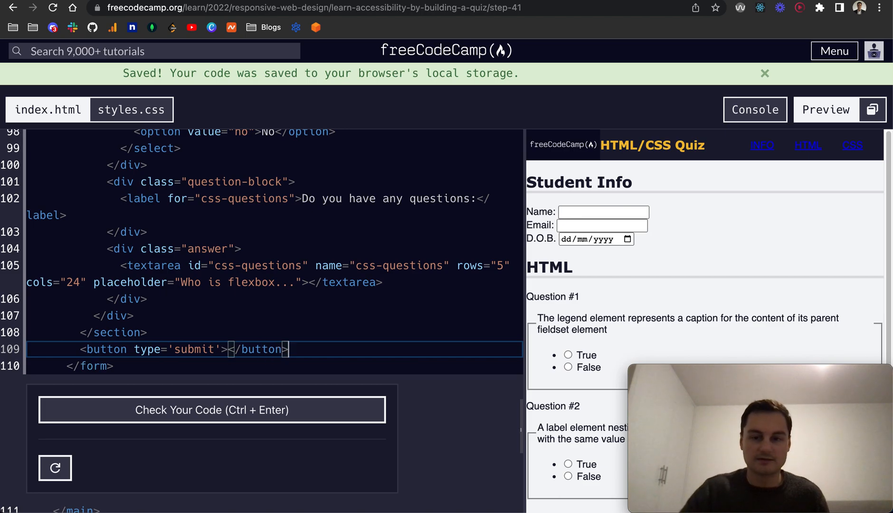
Step: Make the submit button read Send, pass Step 41's check, and continue to Step 42
left_click(199, 410)
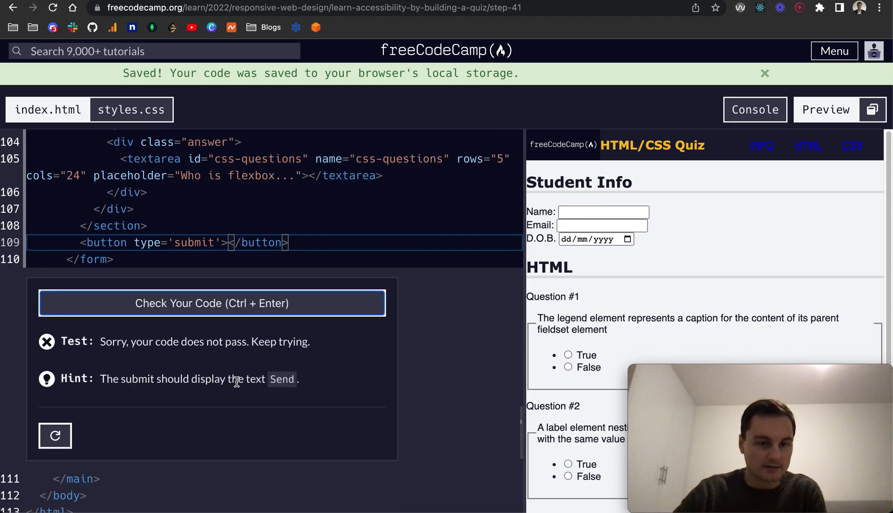
left_click(226, 243)
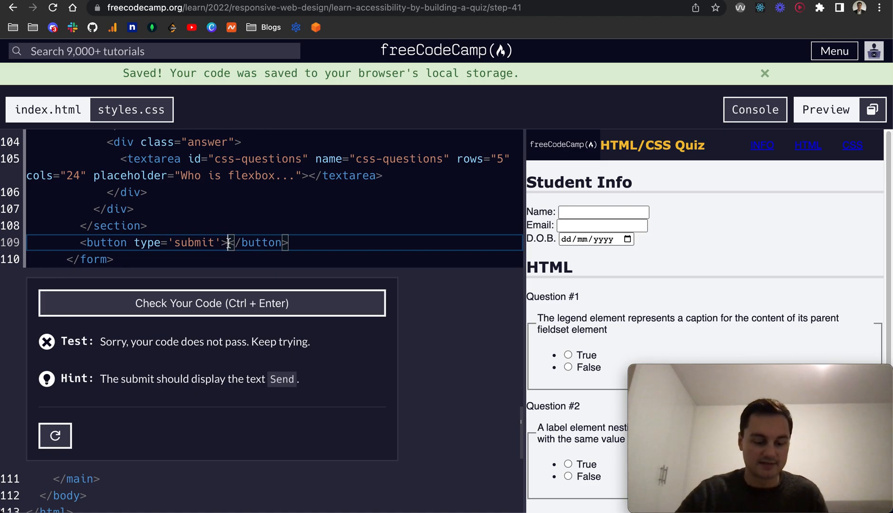
type("Send")
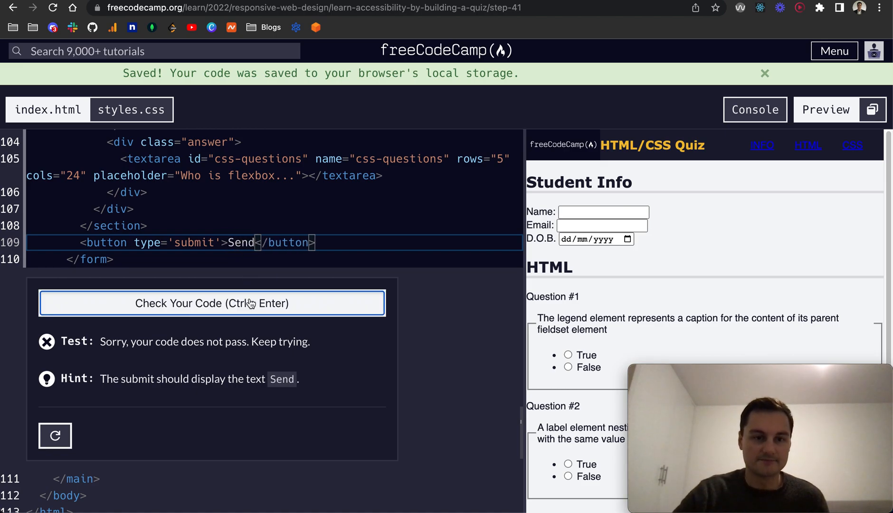
left_click(249, 303)
left_click(254, 307)
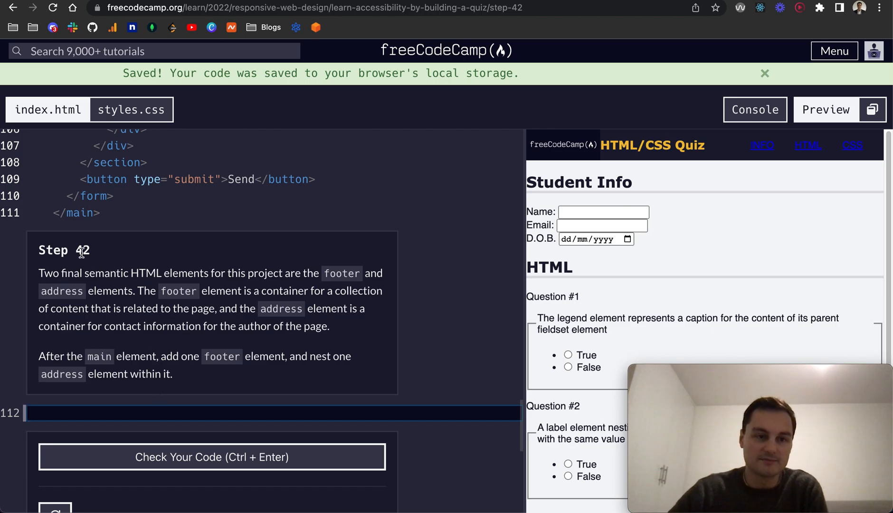
Step: Add a footer after main holding an empty address element, then check Step 42
left_click(78, 213)
scroll(565, 293, "down", 5)
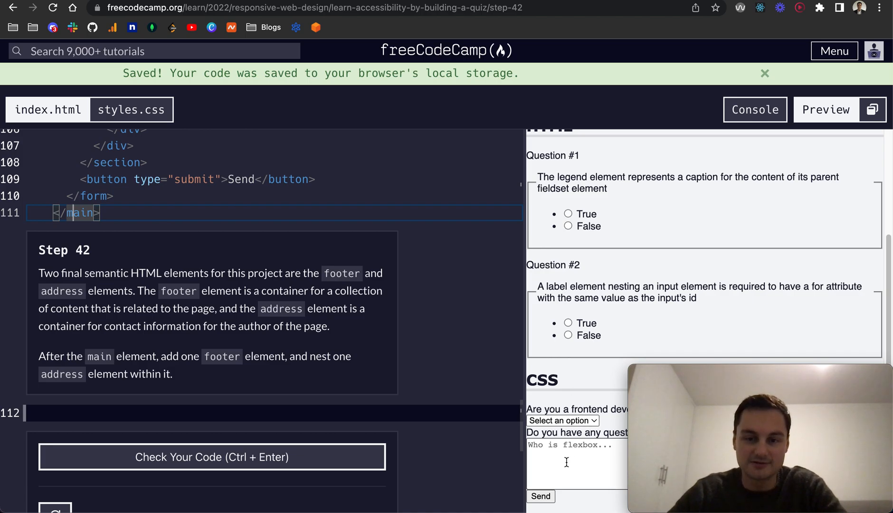
scroll(565, 471, "up", 10)
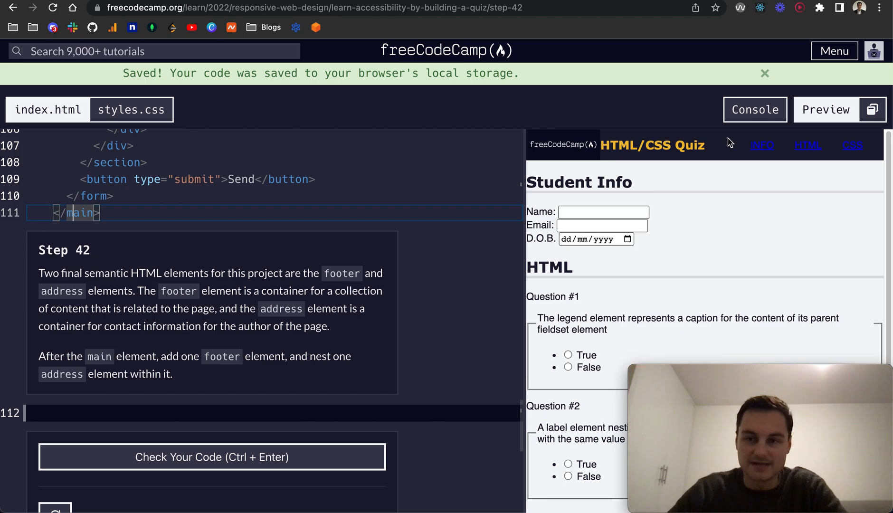
scroll(586, 262, "down", 5)
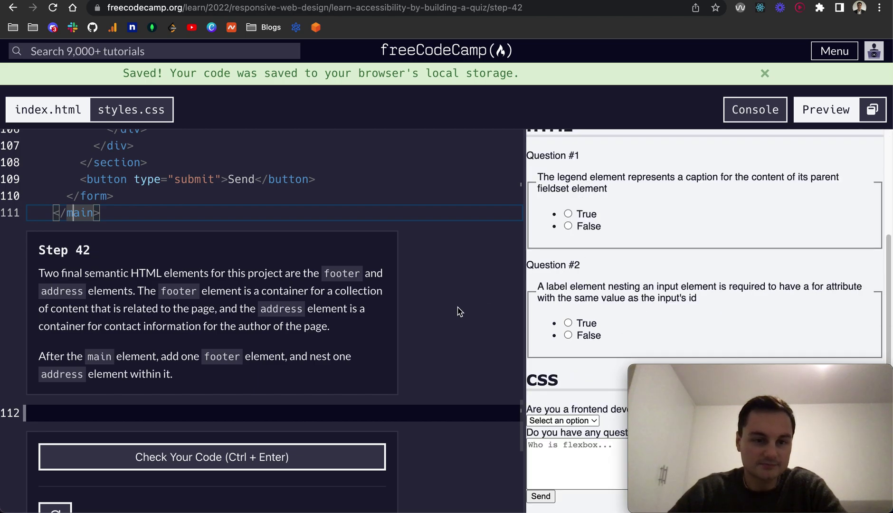
left_click(166, 409)
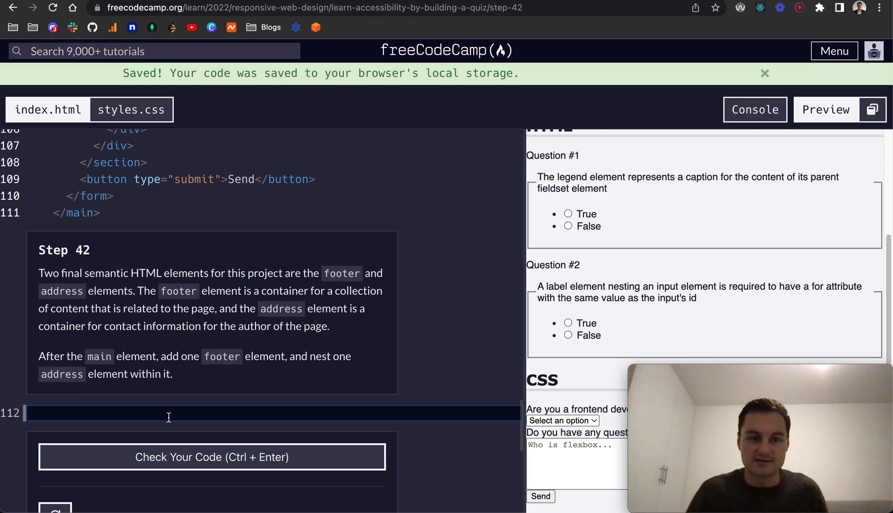
type("<footer")
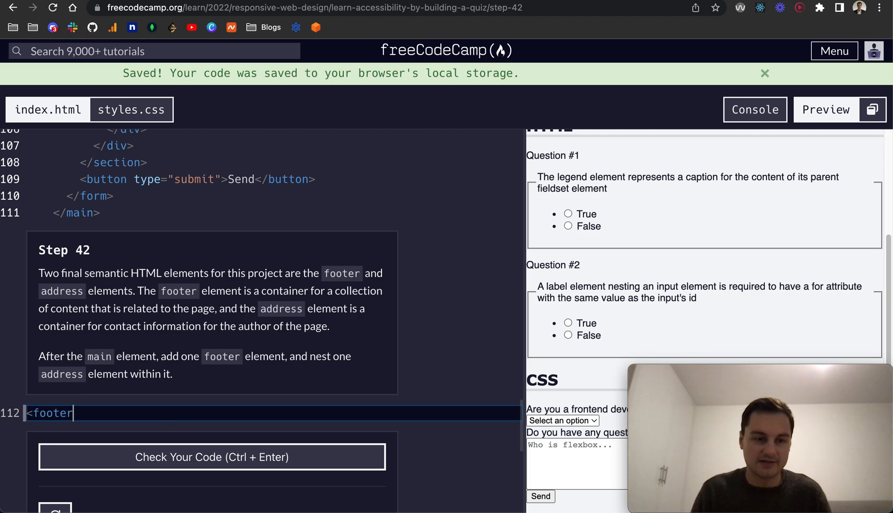
type("></footer>")
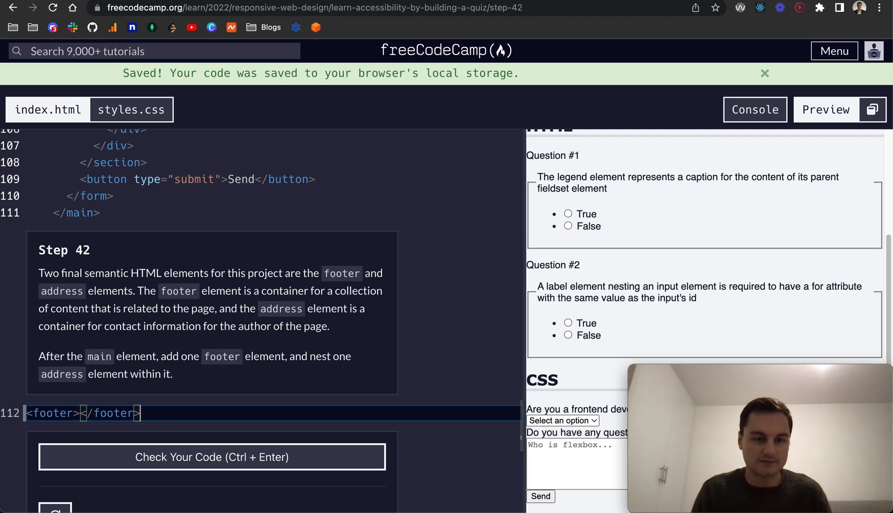
key("Left")
key("Left")
key("Left")
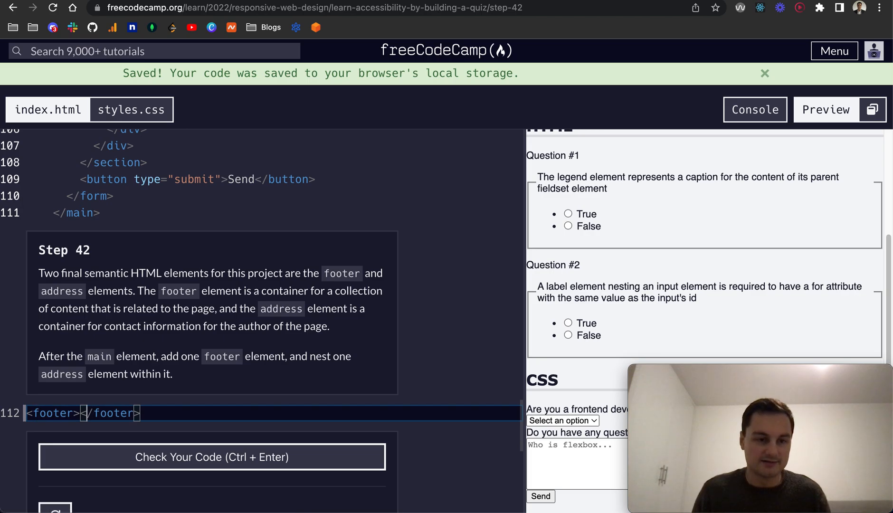
key("Return")
type("<")
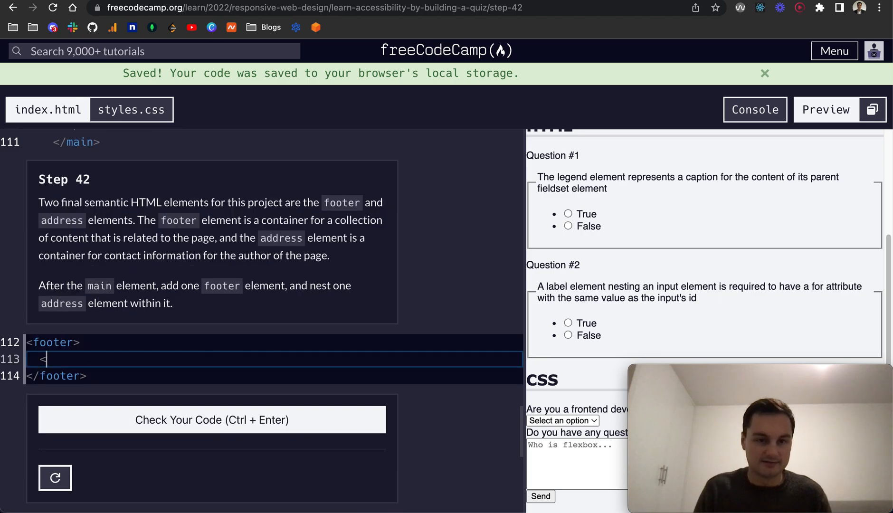
type("a")
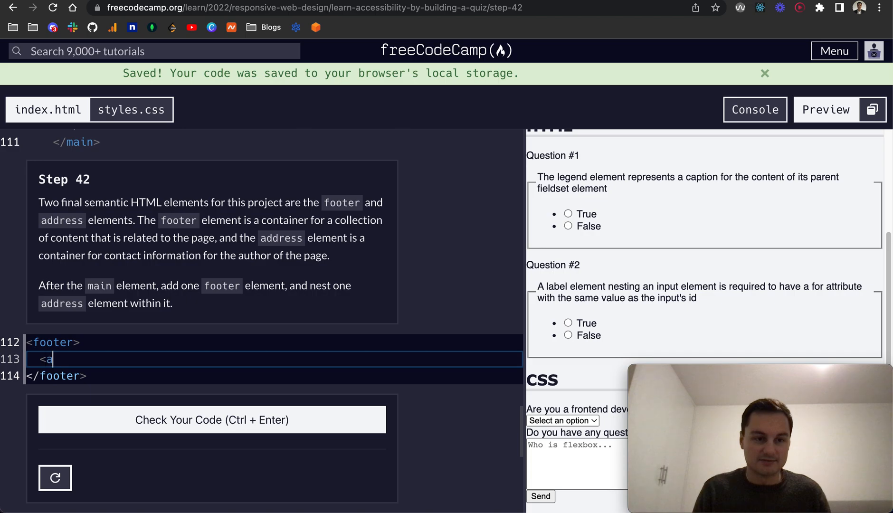
type("ddress>")
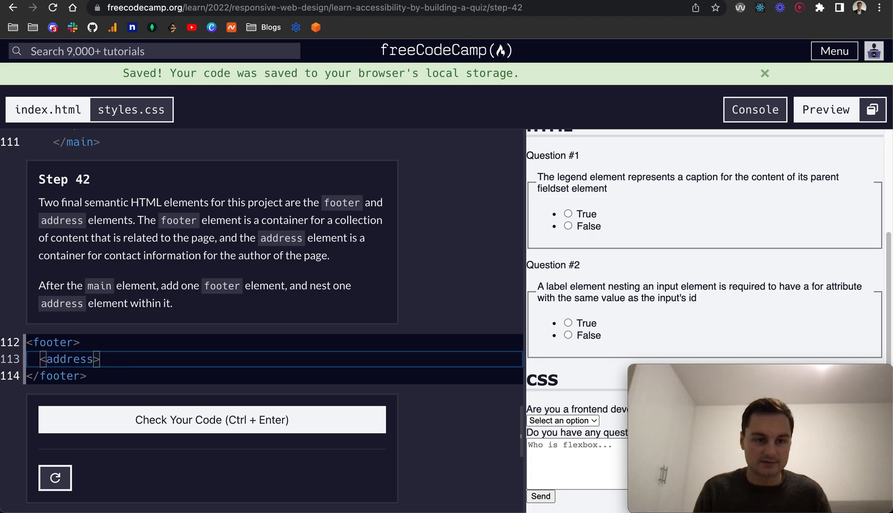
type("</address>")
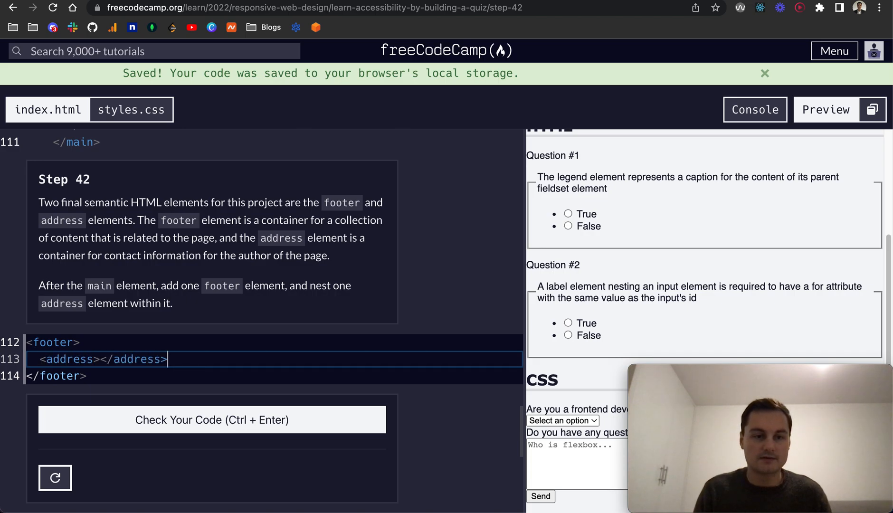
left_click(247, 421)
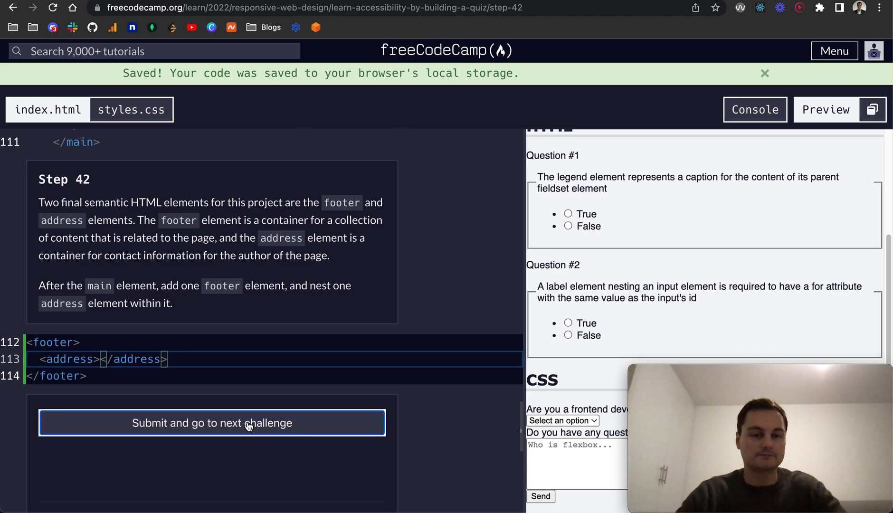
Step: Submit Step 42, dismiss the donation prompt, and place the caret inside the address element
left_click(243, 392)
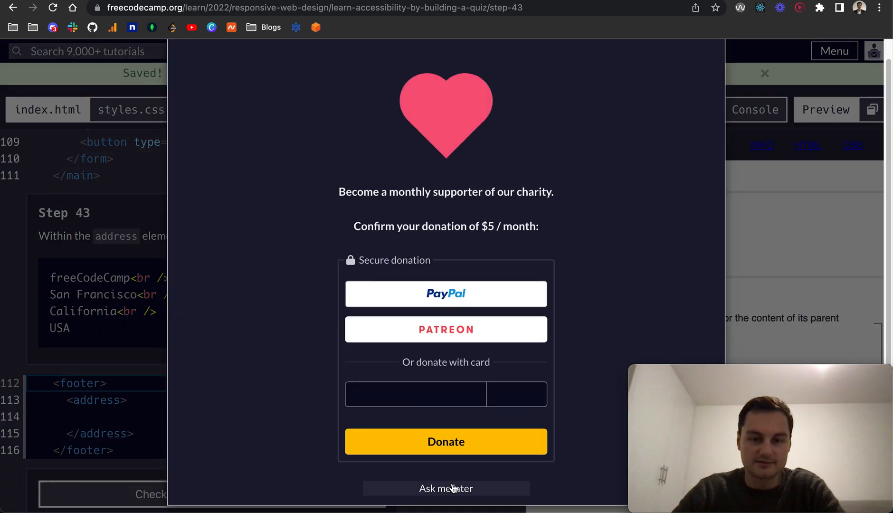
left_click(454, 488)
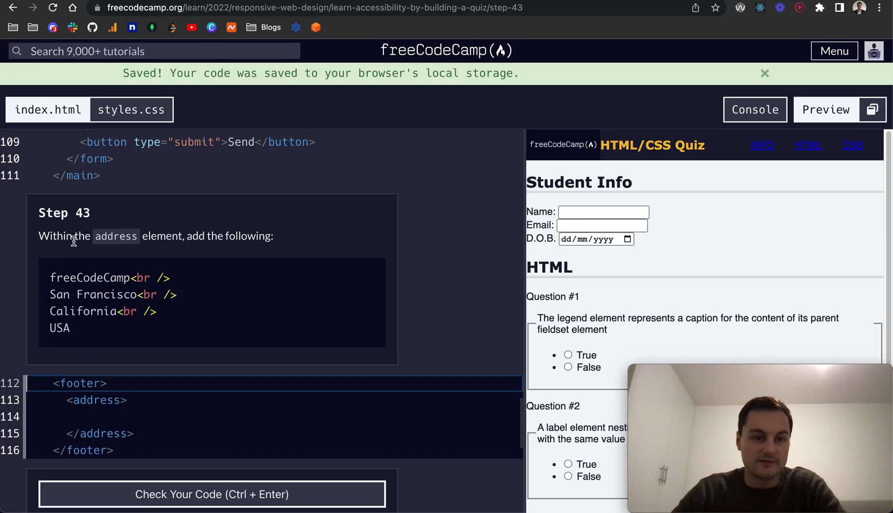
left_click(92, 418)
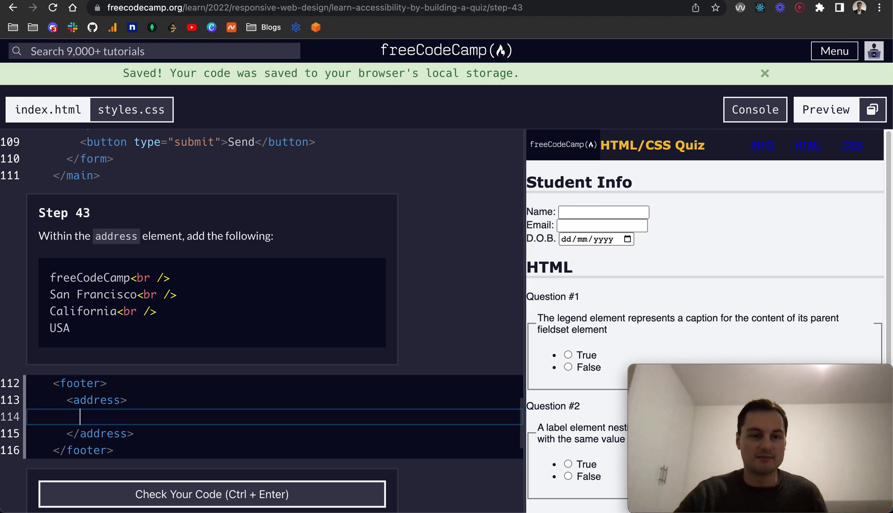
Step: Paste the freeCodeCamp, San Francisco, California, USA lines into the address and check Step 43
left_click_drag(75, 328, 40, 282)
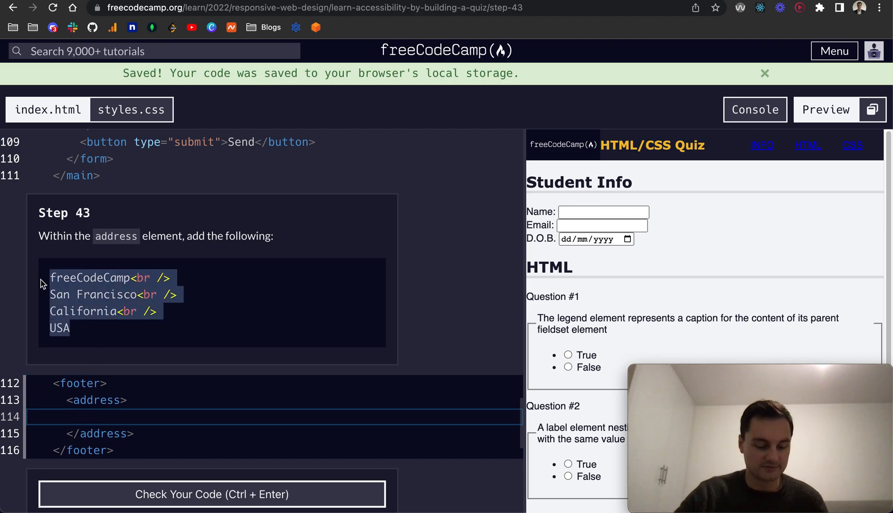
key("ctrl+c")
left_click(110, 417)
key("ctrl+v")
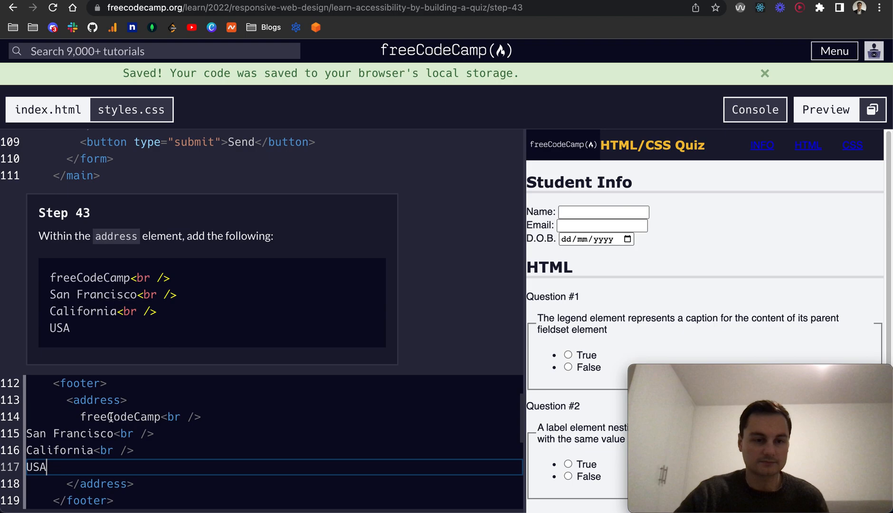
key("ctrl+Return")
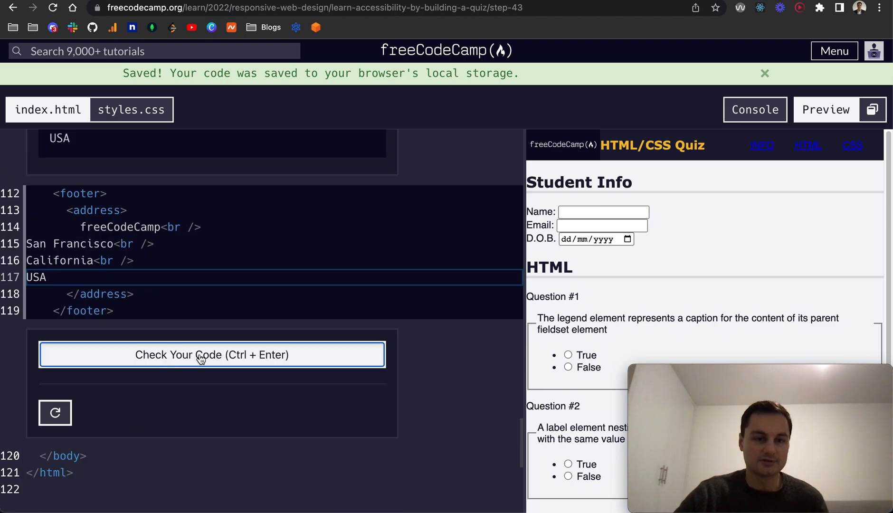
left_click(203, 355)
Step: Advance to Step 44, select the link URL in the instructions, and remove the accidental bookmark
left_click(203, 357)
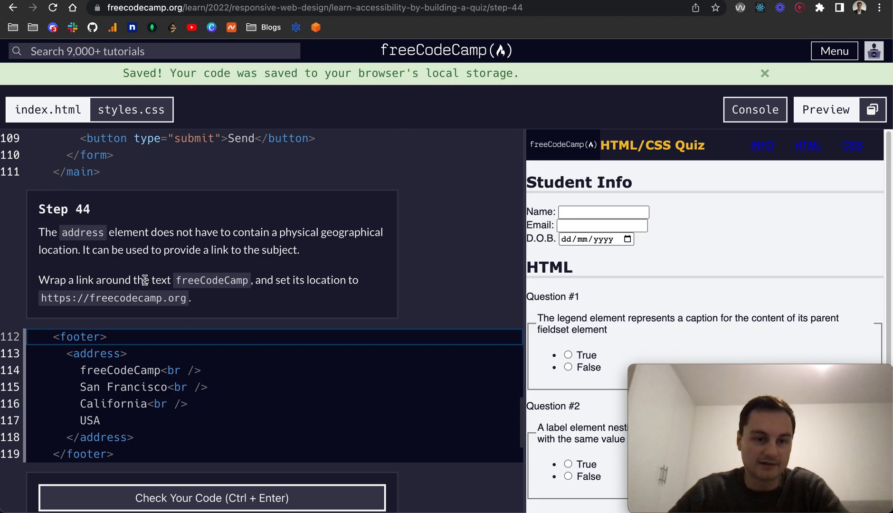
left_click_drag(40, 298, 183, 299)
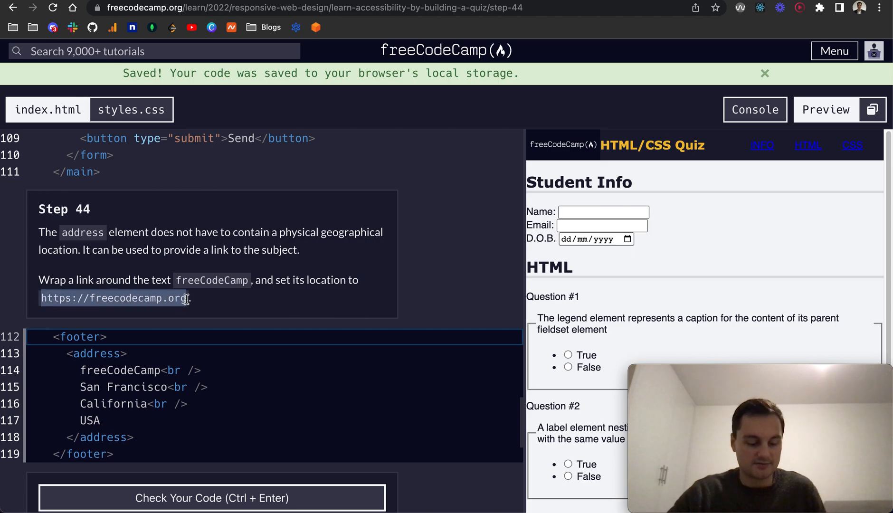
key("super+d")
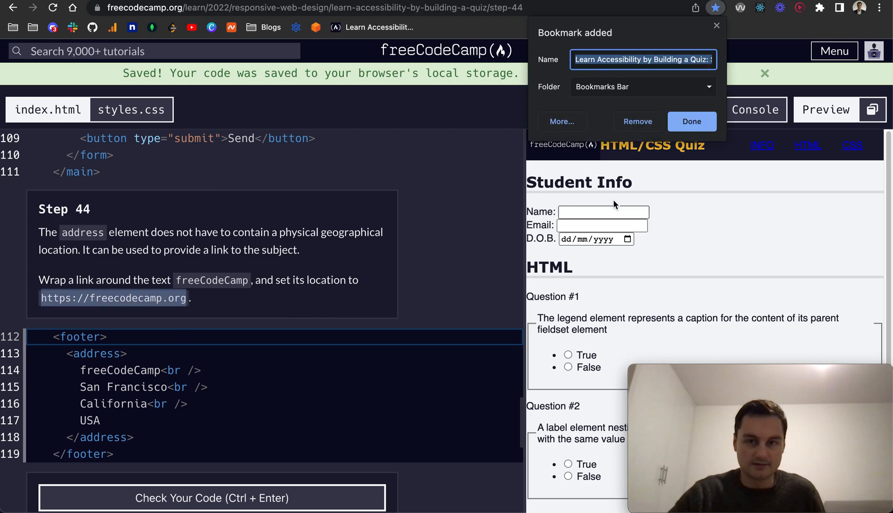
left_click(647, 122)
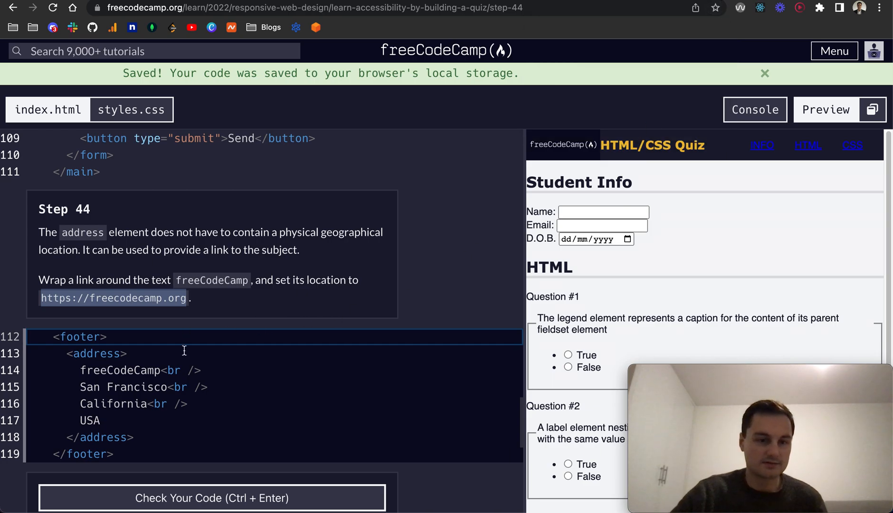
Step: Reselect the link location text and place the caret after the opening address tag on line 113
triple_click(166, 298)
left_click(171, 301)
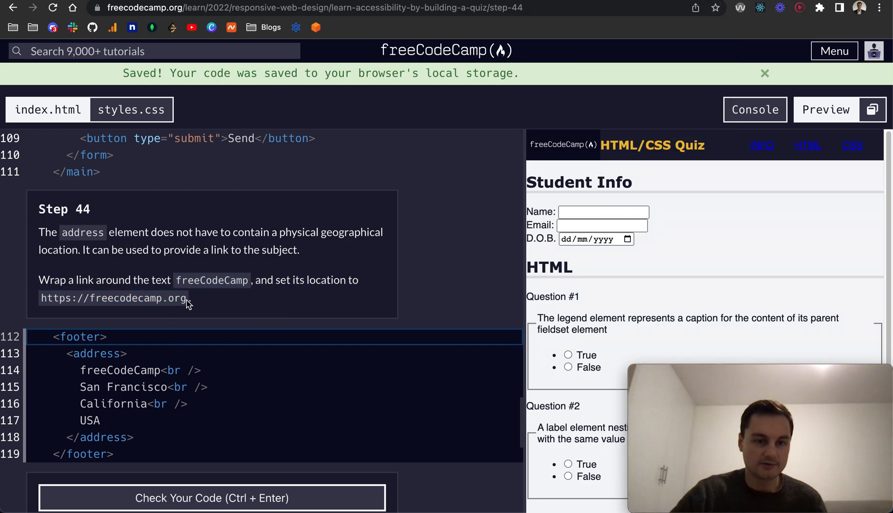
left_click_drag(188, 298, 41, 298)
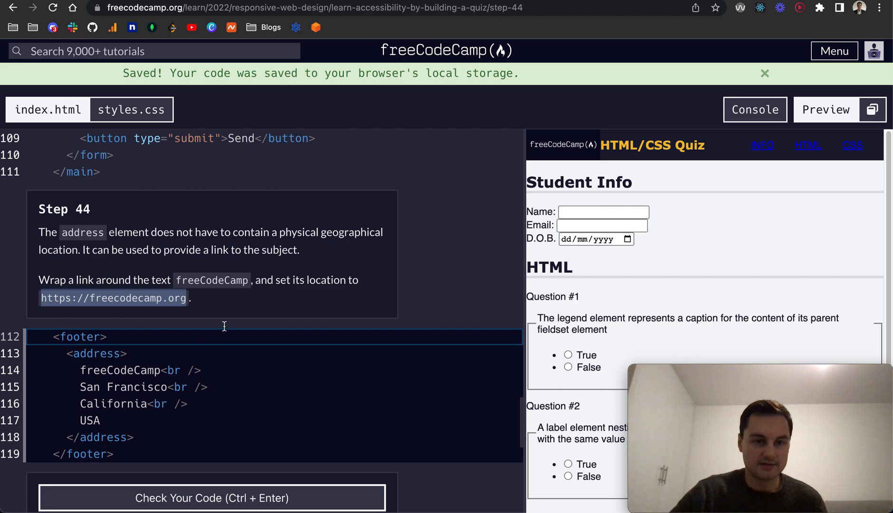
left_click(165, 358)
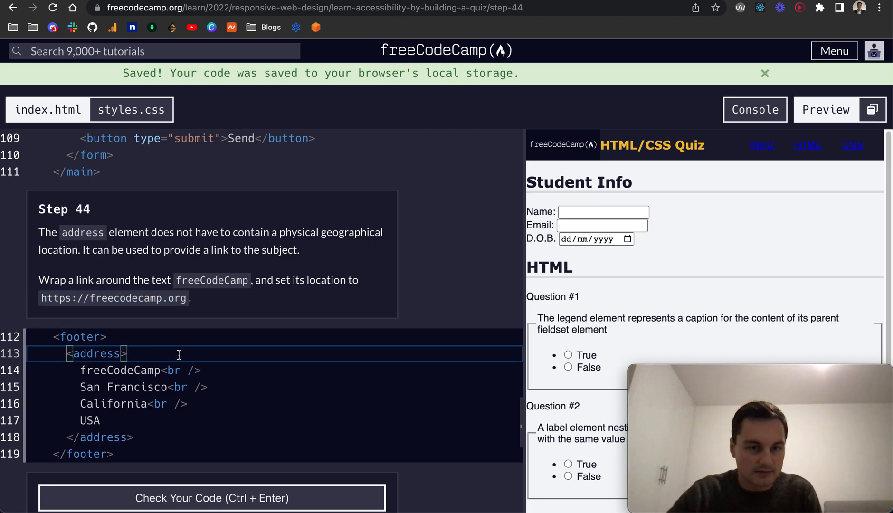
Step: Open an a element inside the address and move its closing tag below the freeCodeCamp line
key("Return")
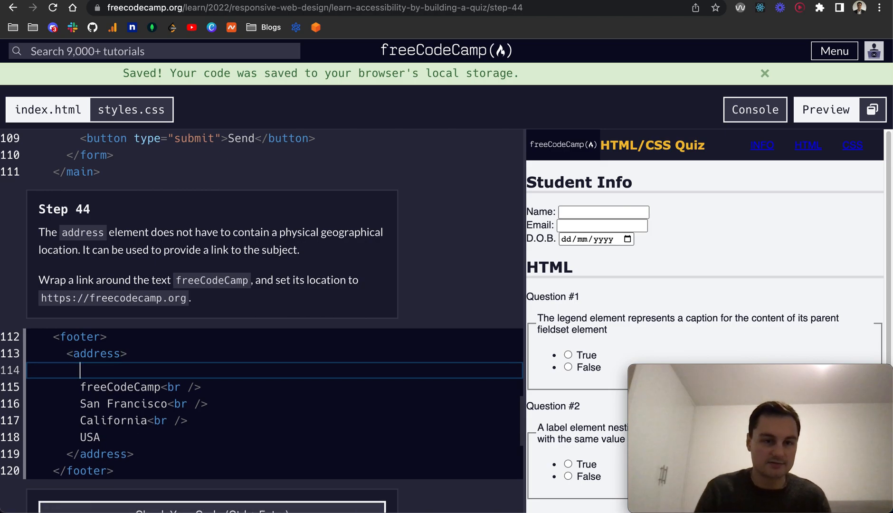
type("<a")
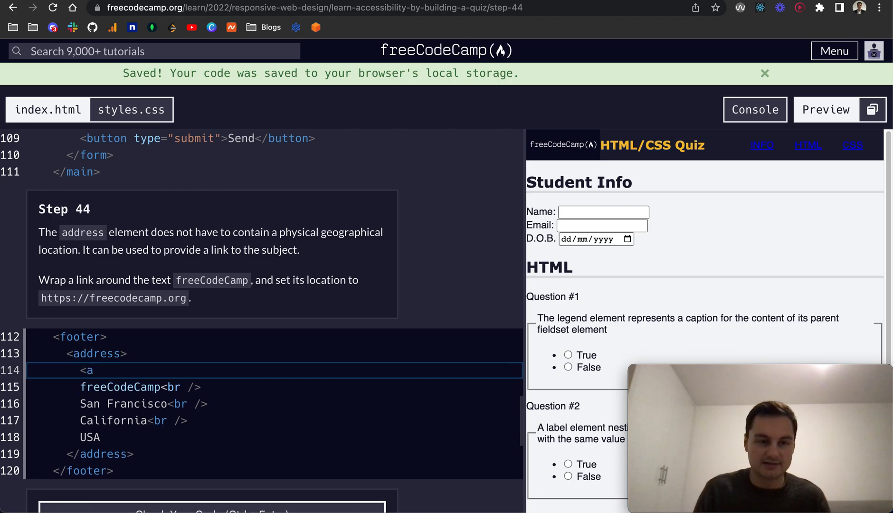
type("></")
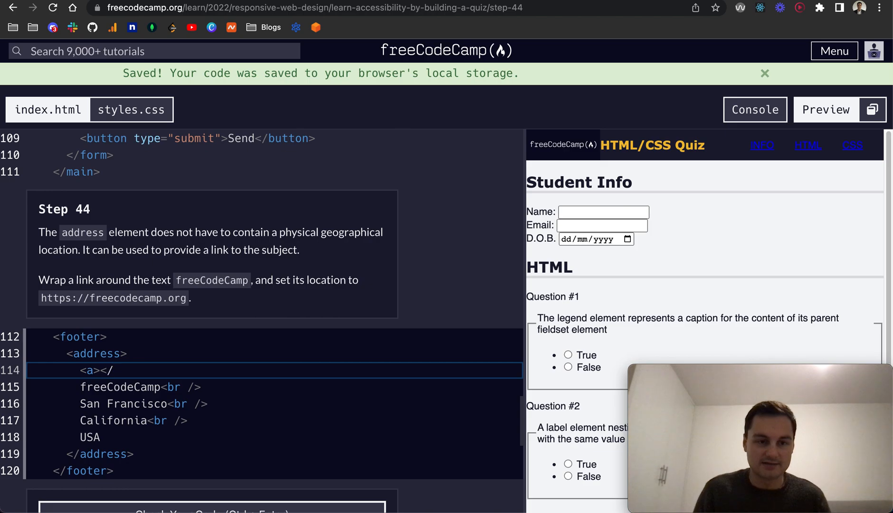
type("a>")
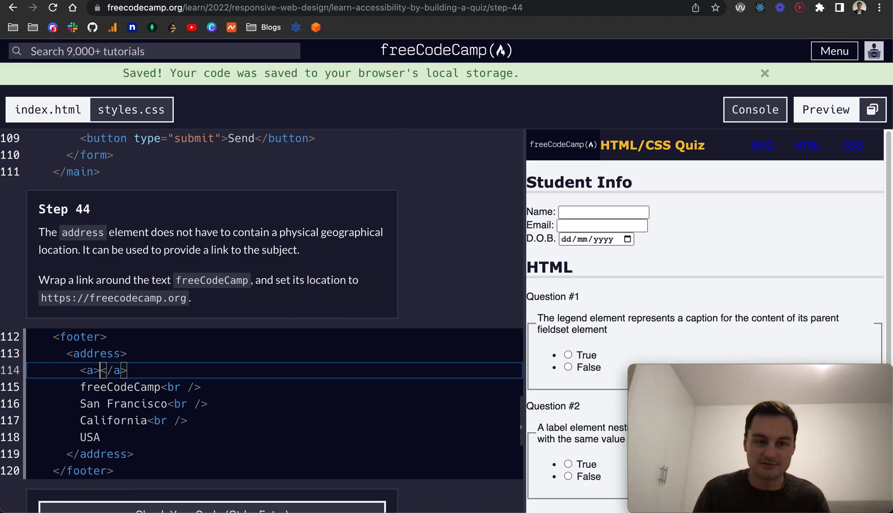
key("Return")
key("Down")
key("alt+Down")
key("Up")
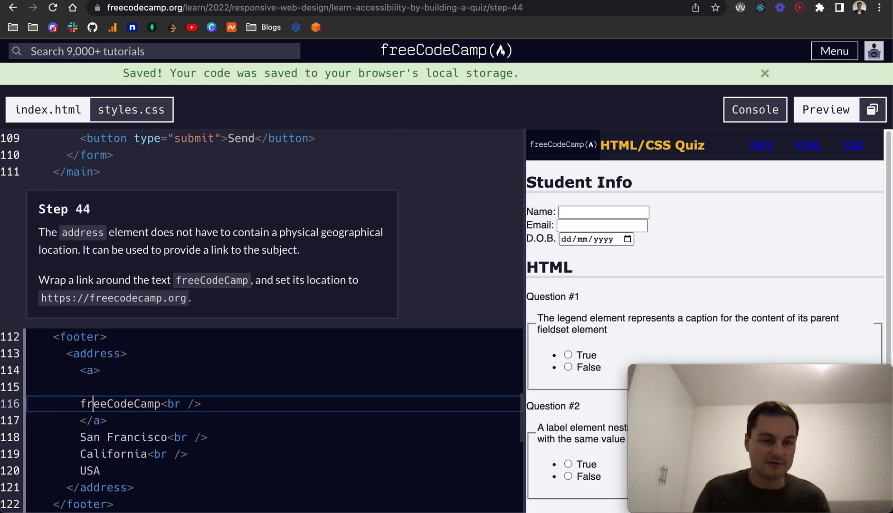
key("Up")
key("BackSpace")
key("Up")
type("h")
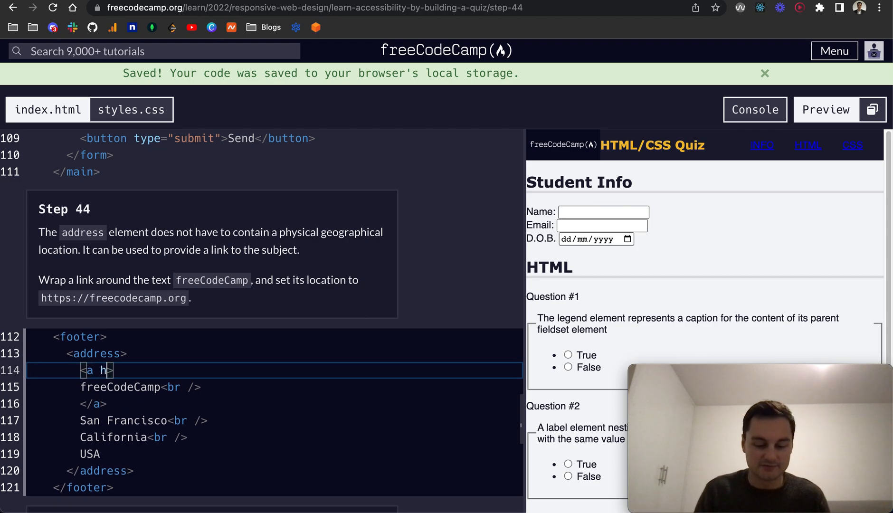
type("ref=")
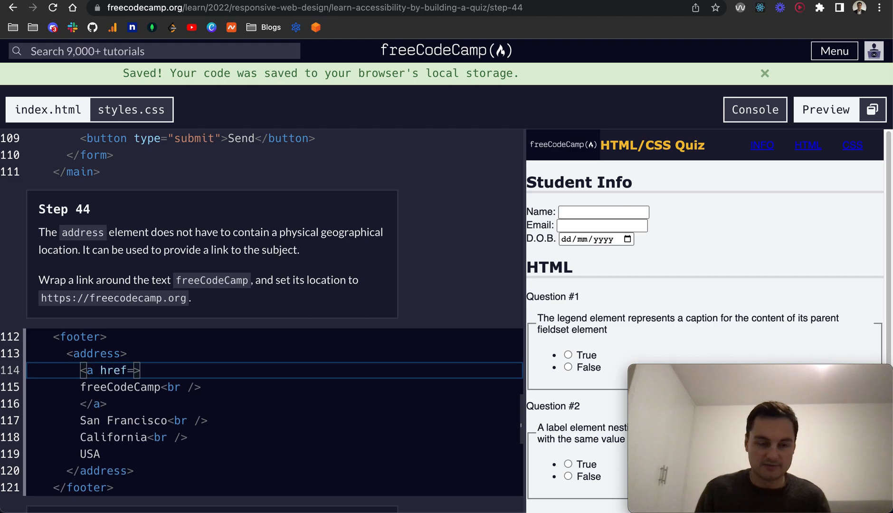
type("\"")
key("super+v")
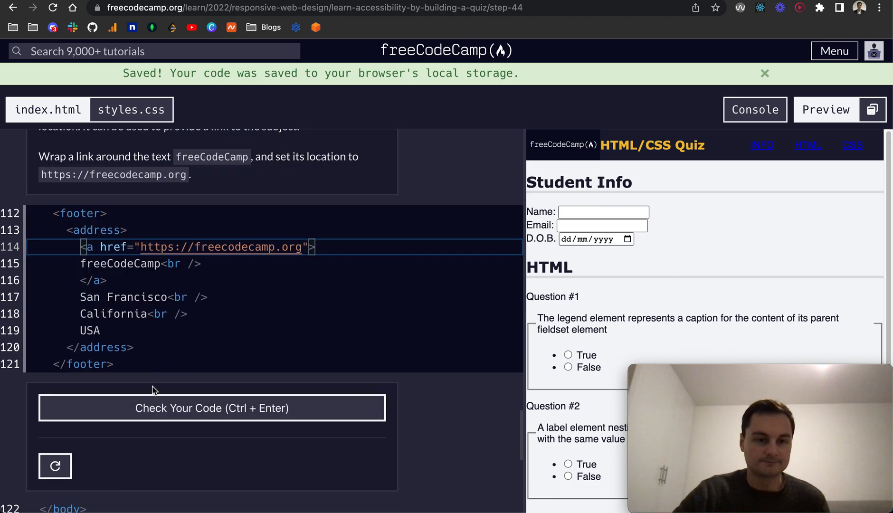
Step: Check the link, then swap its href attribute for src and location
left_click(150, 407)
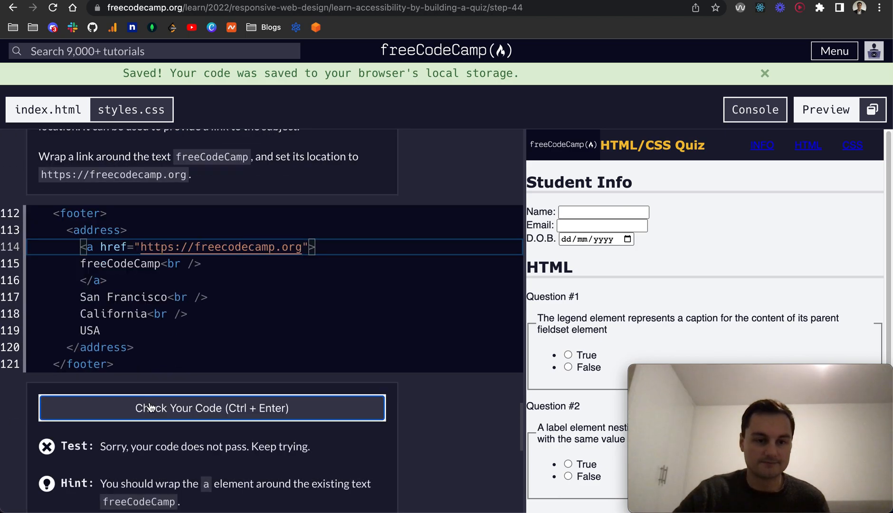
scroll(151, 408, "down", 1)
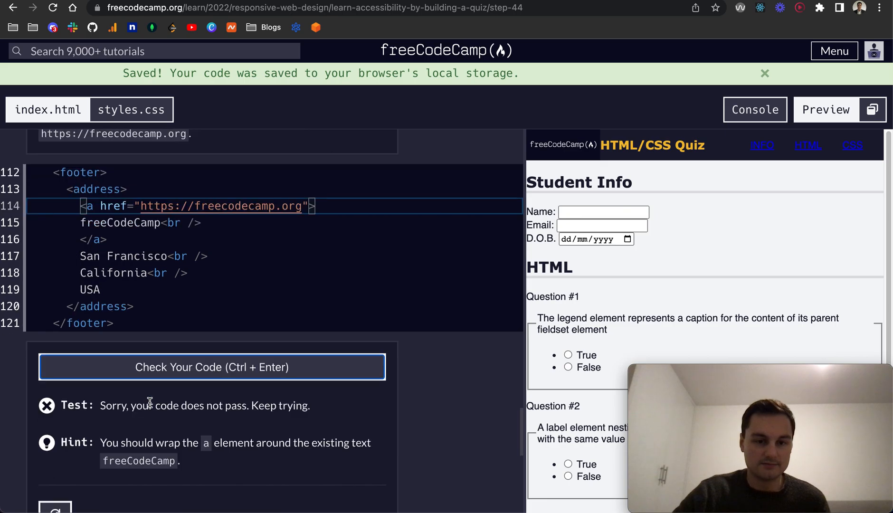
scroll(163, 270, "up", 1)
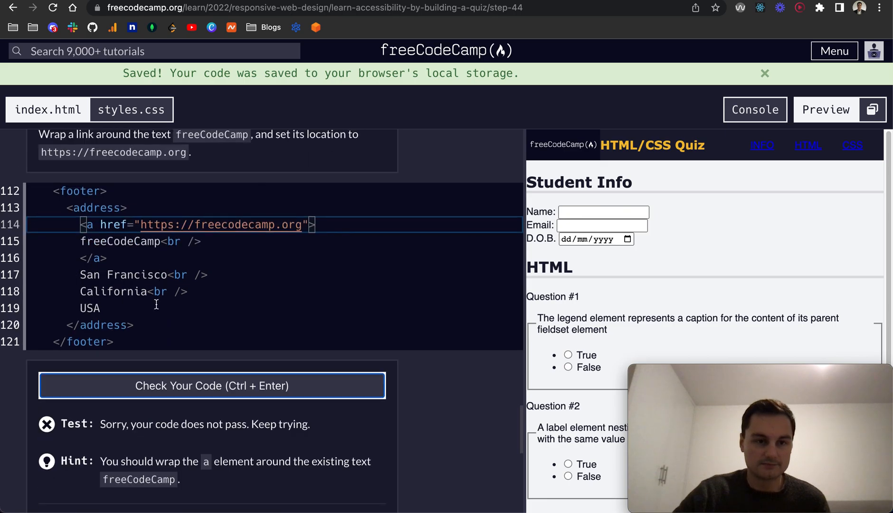
scroll(110, 224, "up", 1)
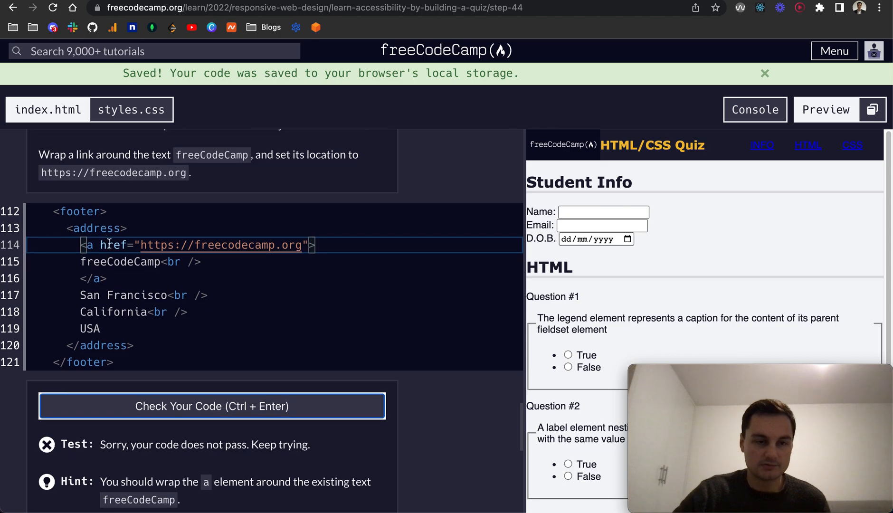
double_click(109, 244)
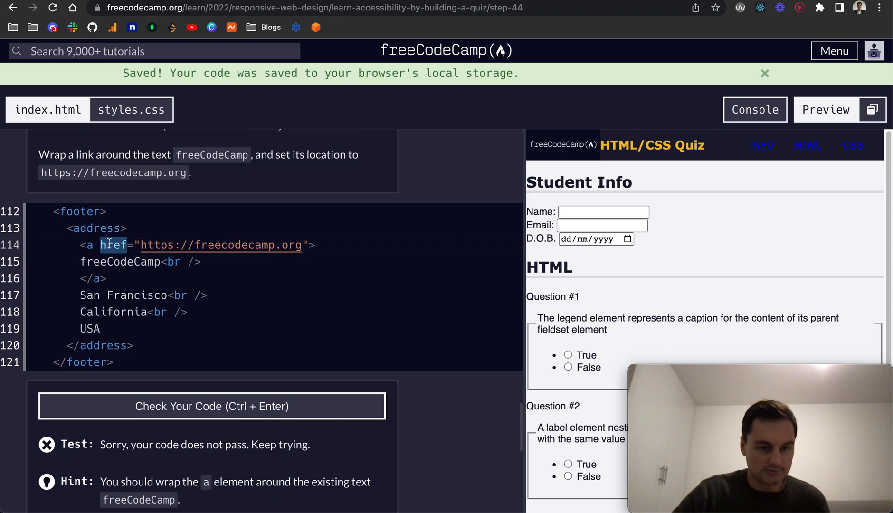
type("src")
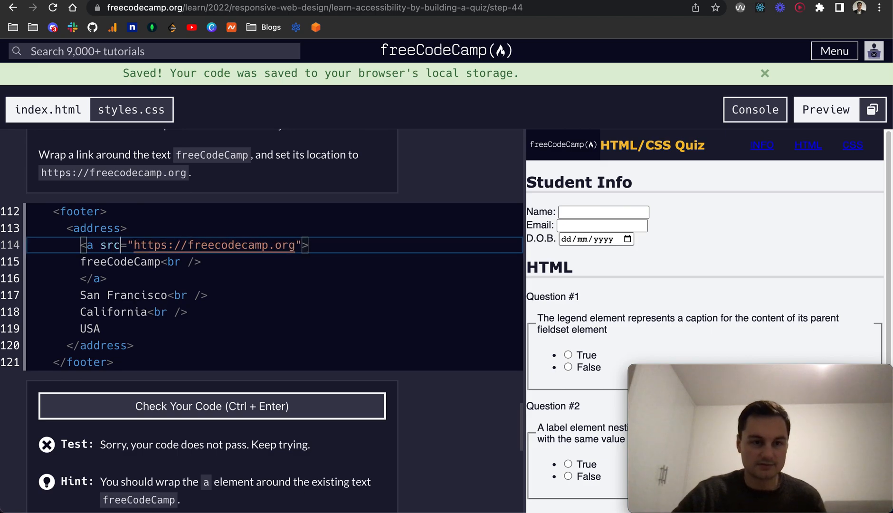
key("BackSpace")
key("BackSpace")
key("BackSpace")
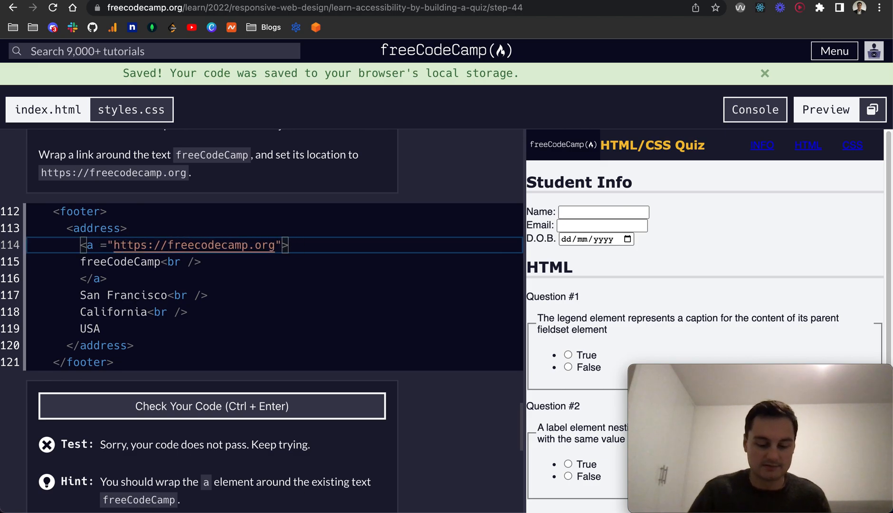
type("location")
Step: Recheck with the location attribute, then change the attribute back to href
left_click(163, 403)
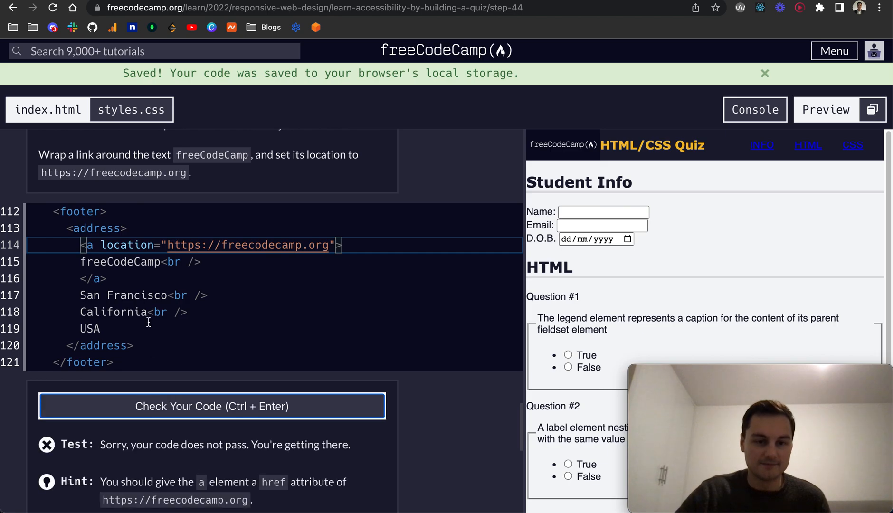
double_click(135, 245)
key("BackSpace")
type("hre")
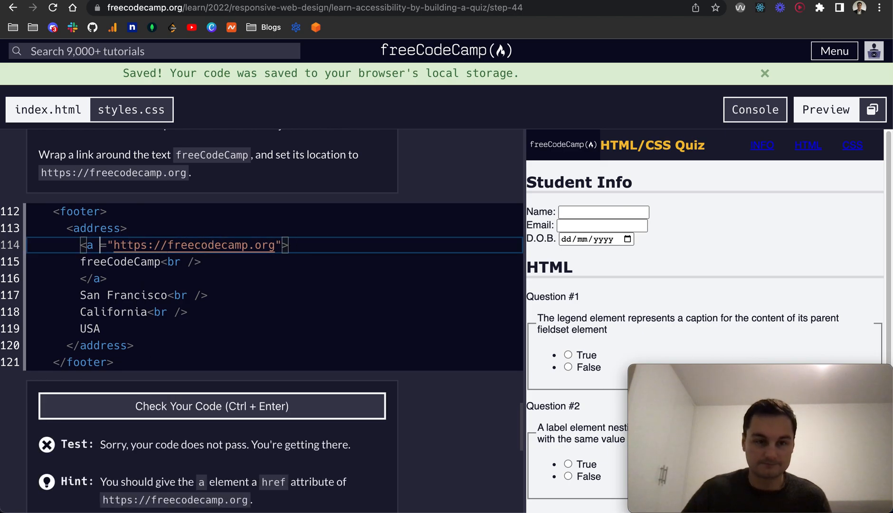
type("f")
Step: Indent freeCodeCamp, move the <br /> after the closing link tag, and recheck after each change
left_click(104, 278)
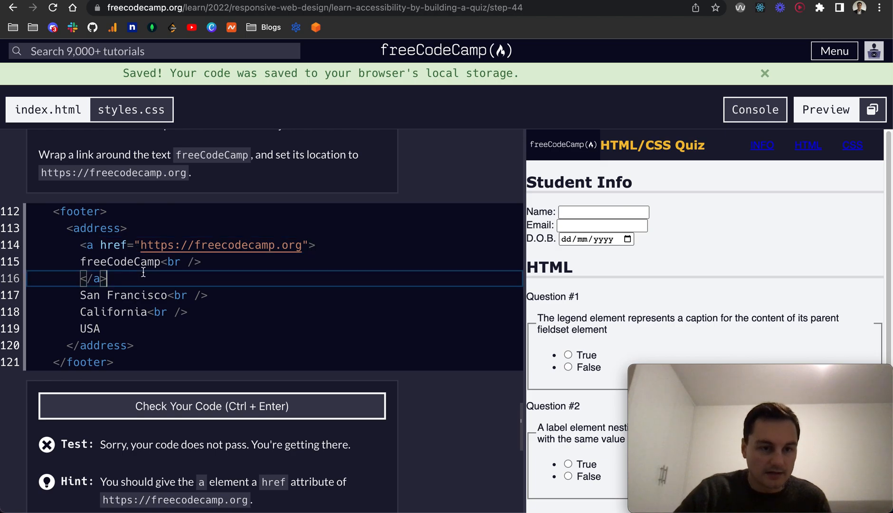
left_click(80, 261)
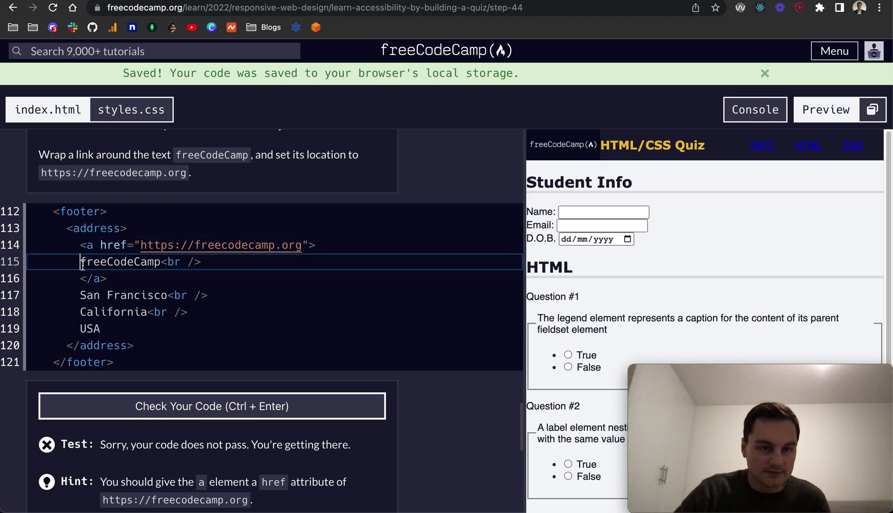
left_click(192, 405)
scroll(192, 406, "down", 2)
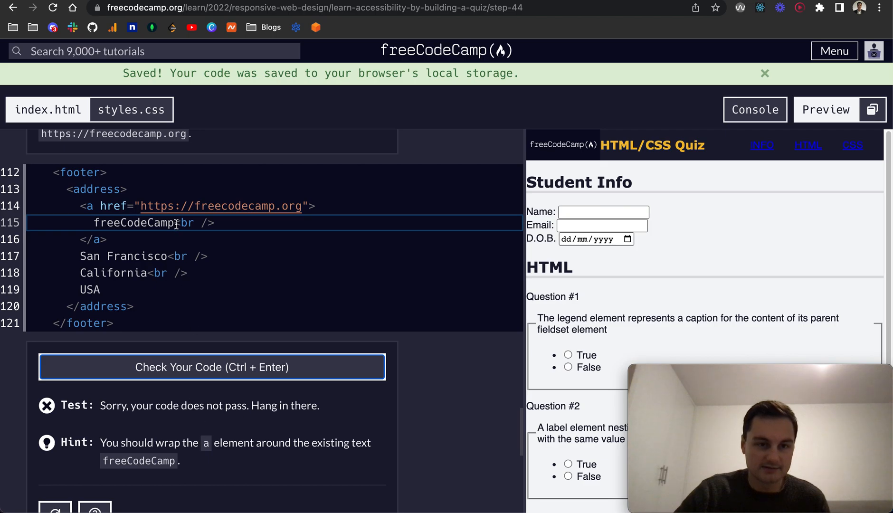
left_click_drag(176, 222, 215, 223)
key("BackSpace")
left_click(201, 237)
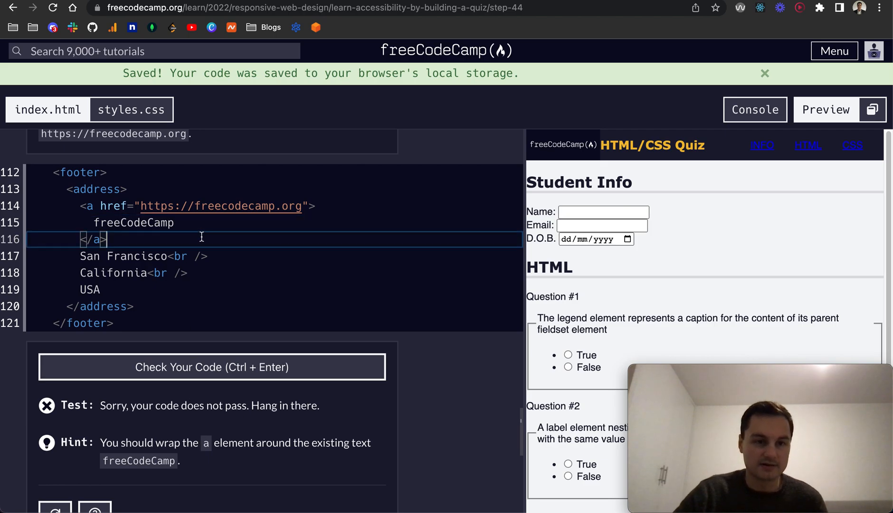
type("<br />")
left_click(186, 367)
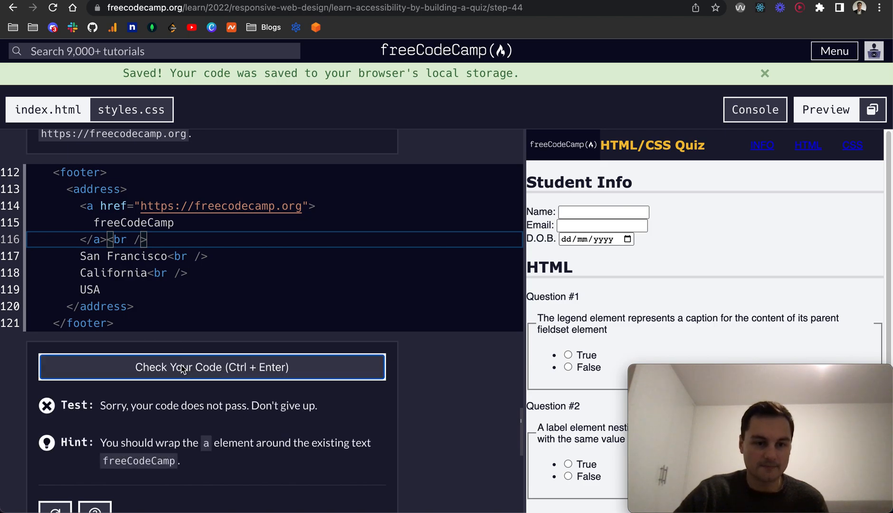
scroll(184, 370, "down", 1)
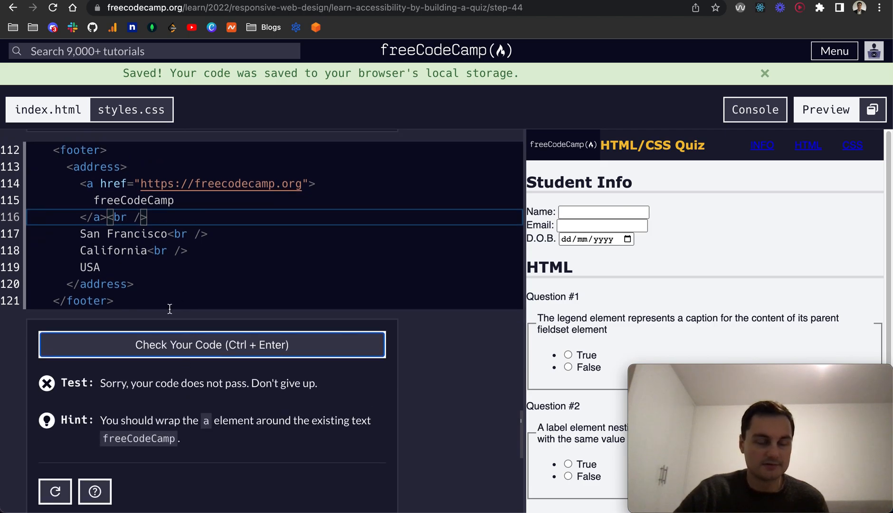
scroll(169, 309, "up", 2)
Step: Undo the indentation, move the line break back after freeCodeCamp inside the link, and recheck
left_click(96, 241)
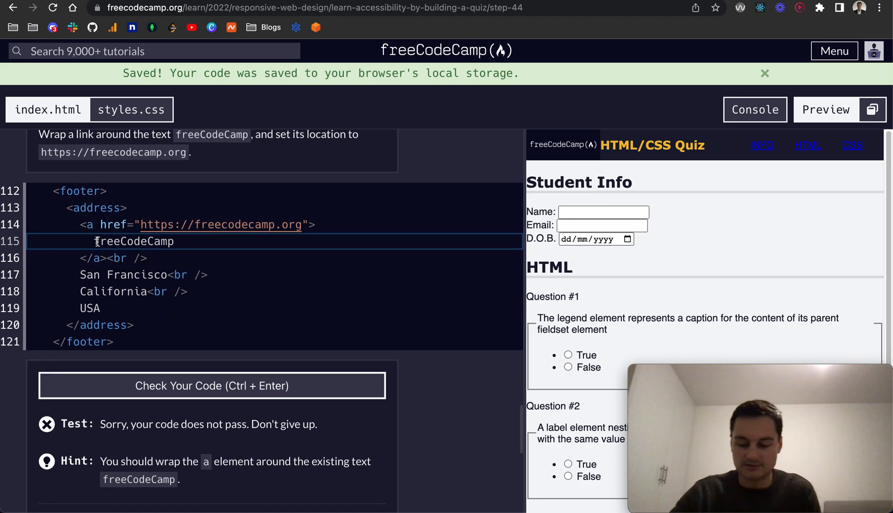
key("BackSpace")
key("BackSpace")
left_click(190, 385)
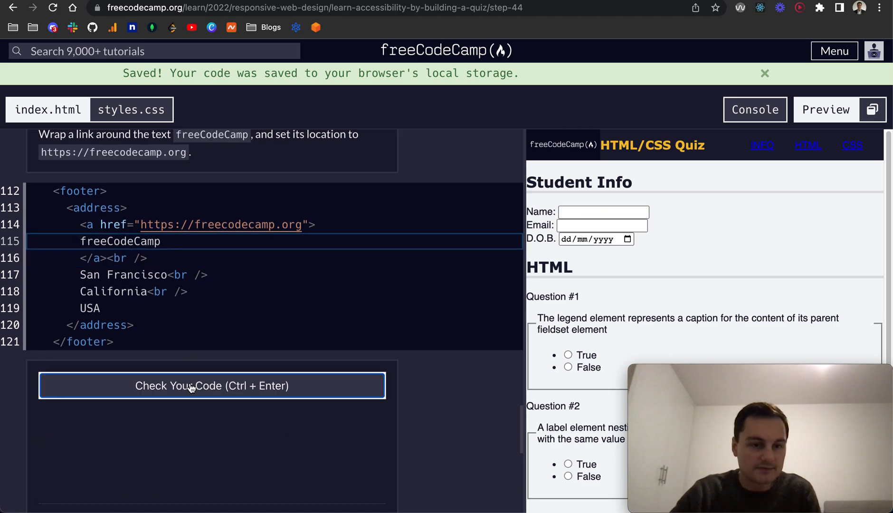
scroll(190, 386, "down", 3)
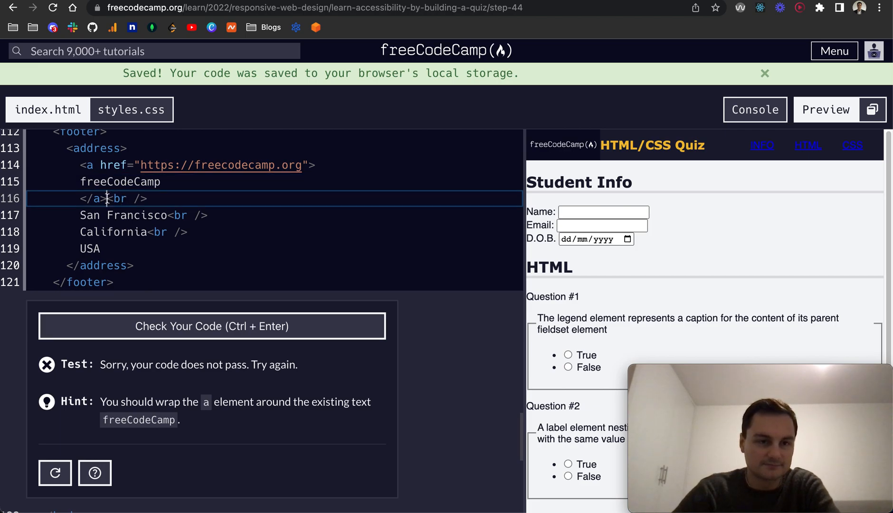
left_click_drag(107, 199, 146, 199)
key("ctrl+x")
left_click(162, 182)
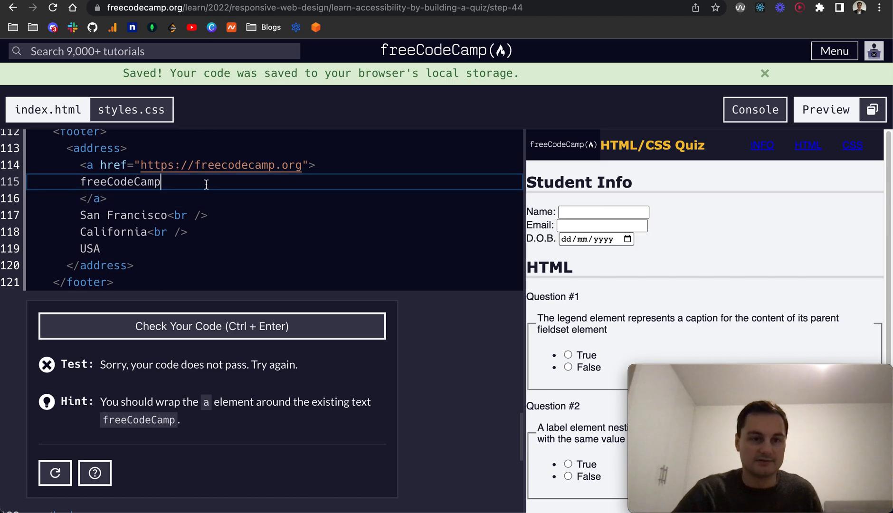
key("ctrl+v")
left_click(161, 332)
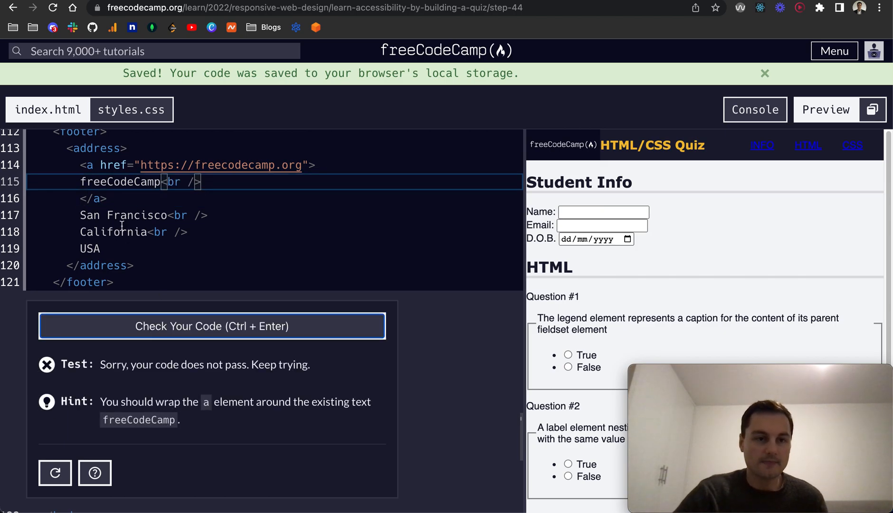
Step: Reset the lesson and close the footer's freeCodeCamp text with an </a> tag, then check the code
left_click(55, 472)
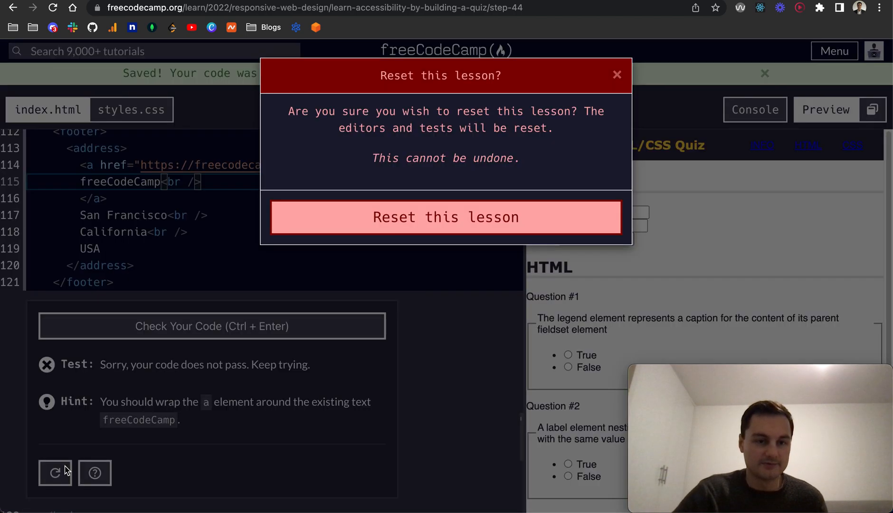
left_click(447, 223)
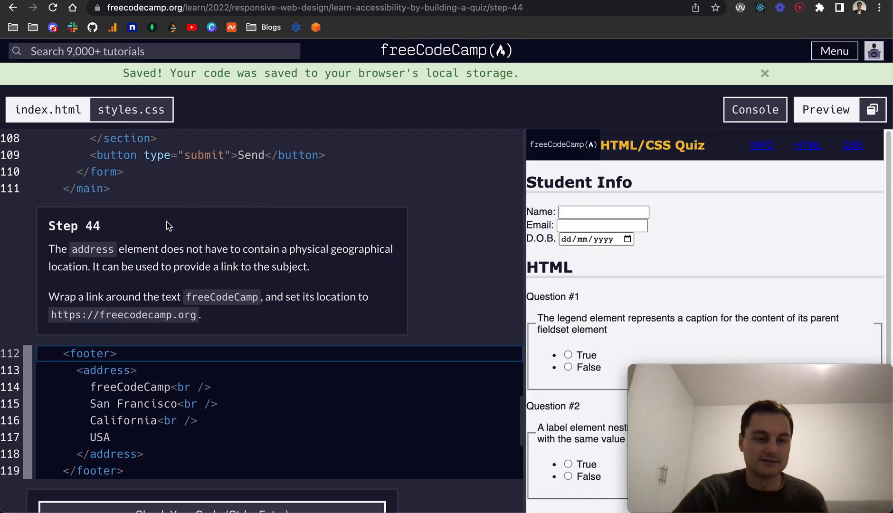
scroll(196, 362, "down", 1)
left_click(181, 350)
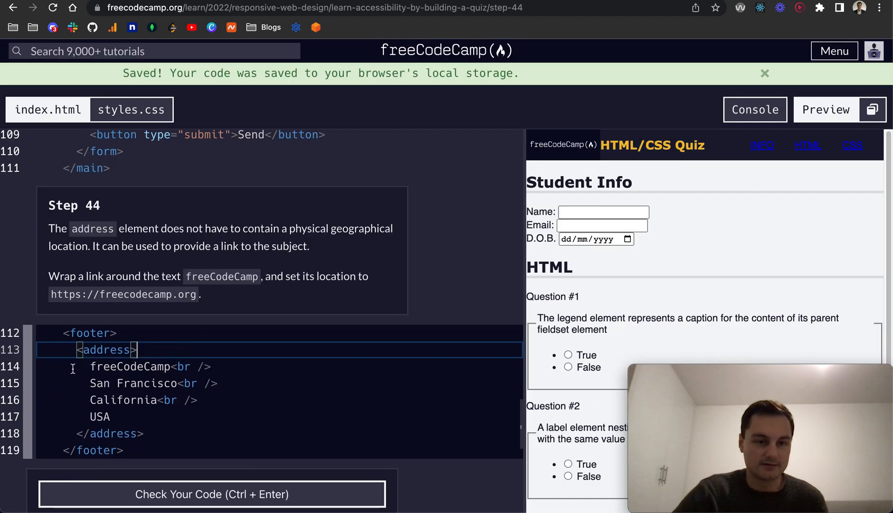
left_click(92, 365)
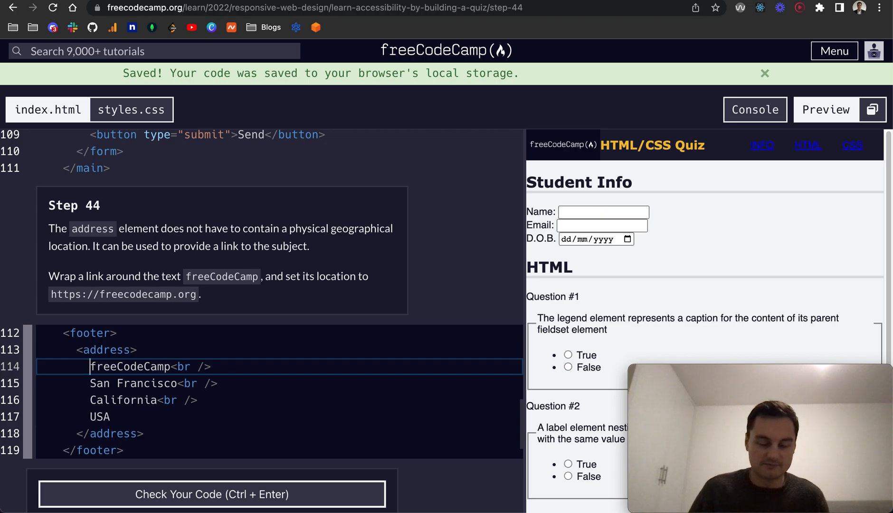
type("<a>")
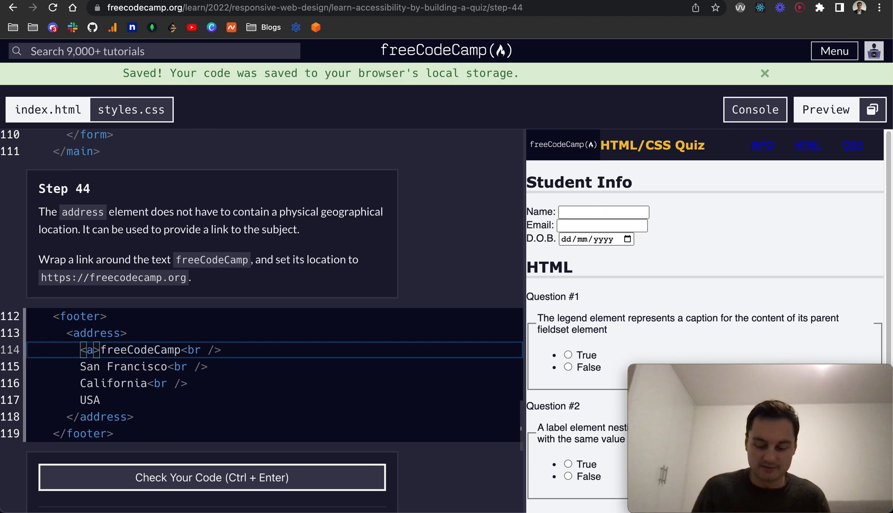
left_click(182, 350)
key("Right")
key("Right")
key("Right")
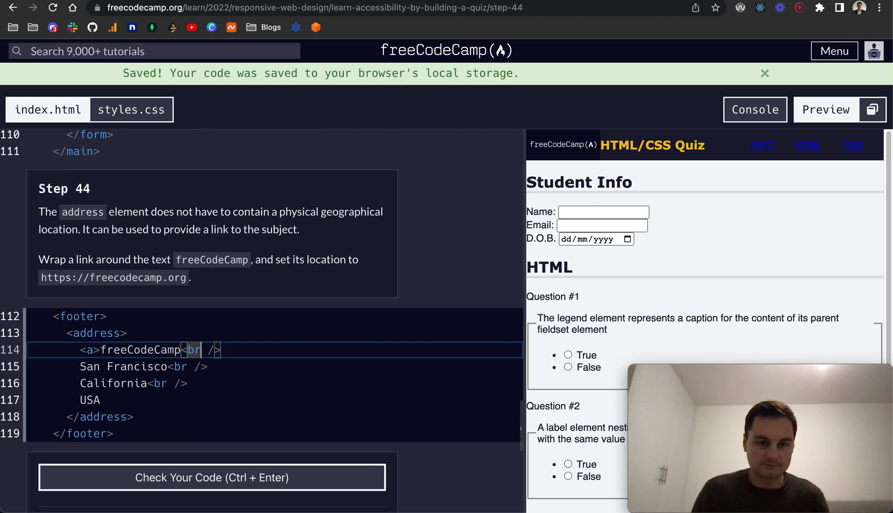
type("<a")
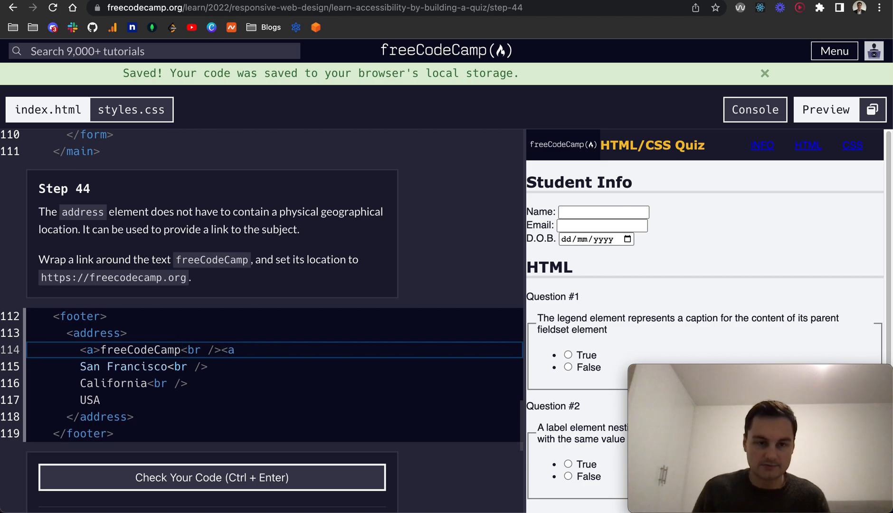
key("BackSpace")
type("/a")
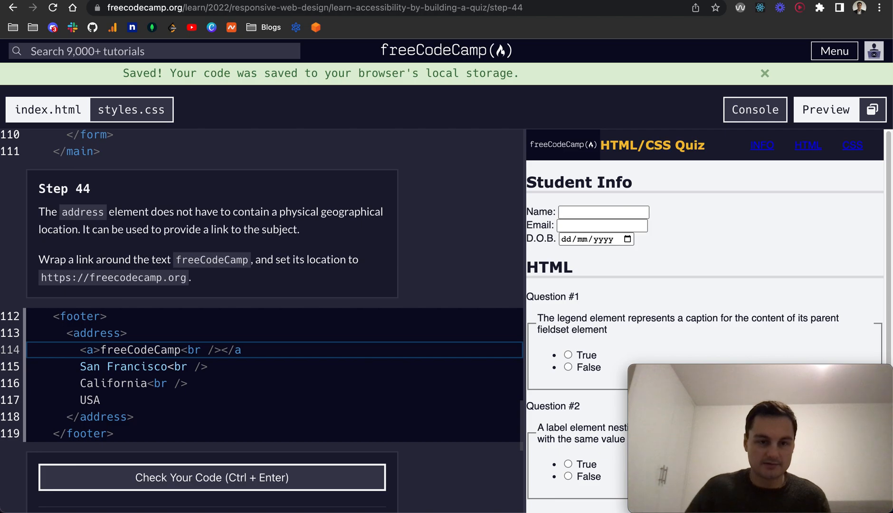
type(">")
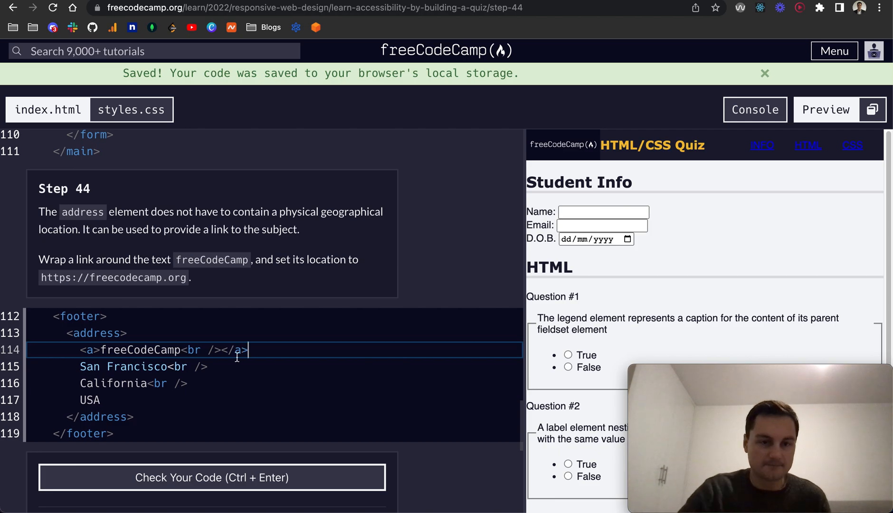
scroll(237, 357, "down", 3)
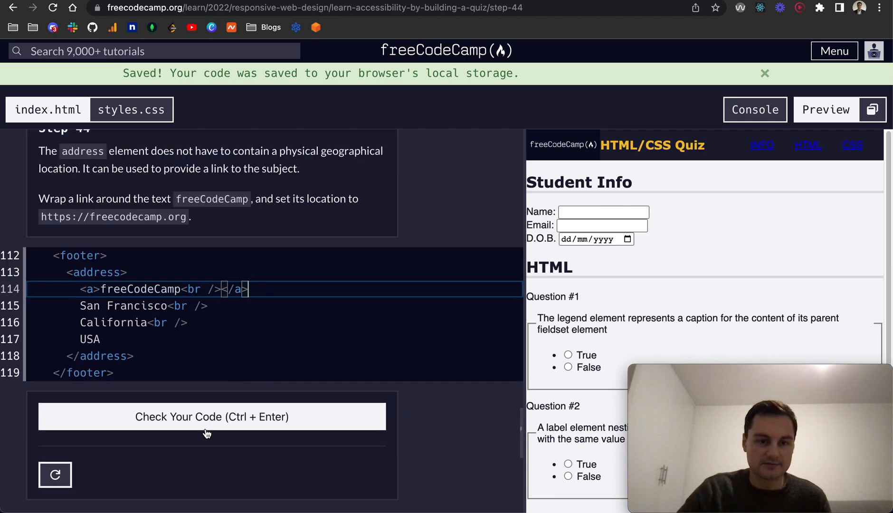
left_click(222, 418)
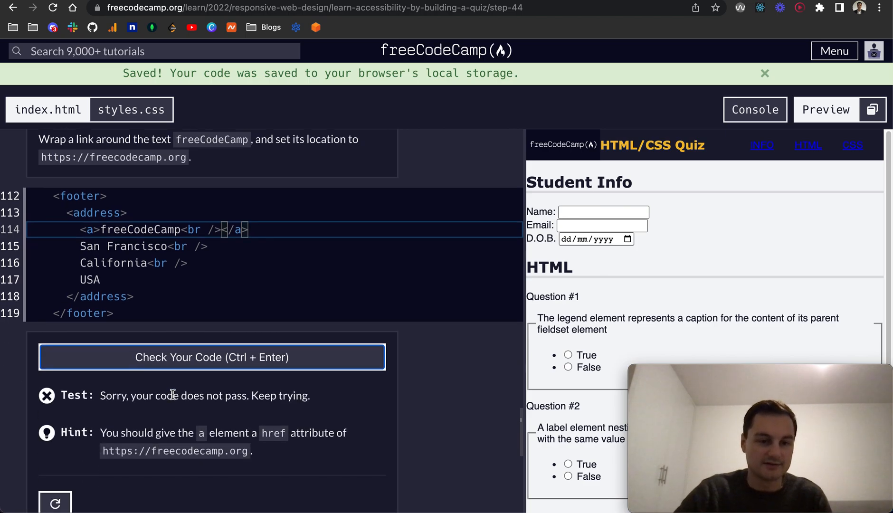
left_click_drag(103, 450, 248, 453)
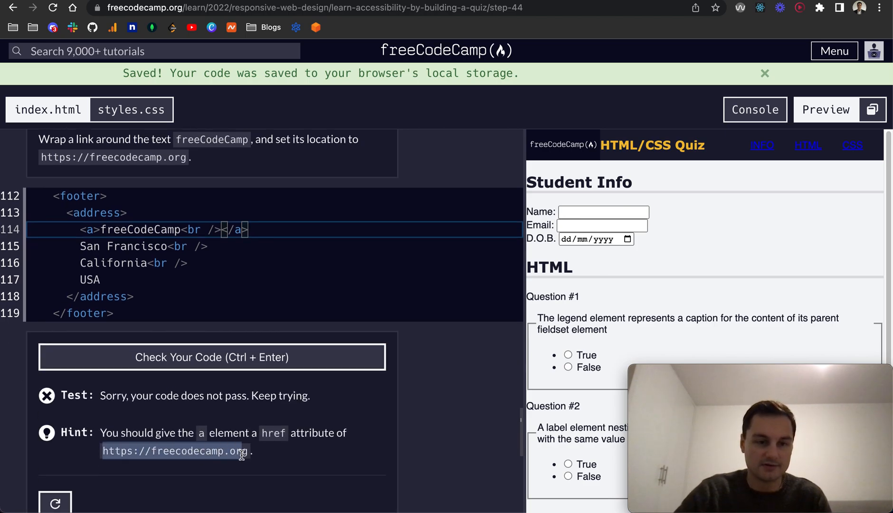
key("super+c")
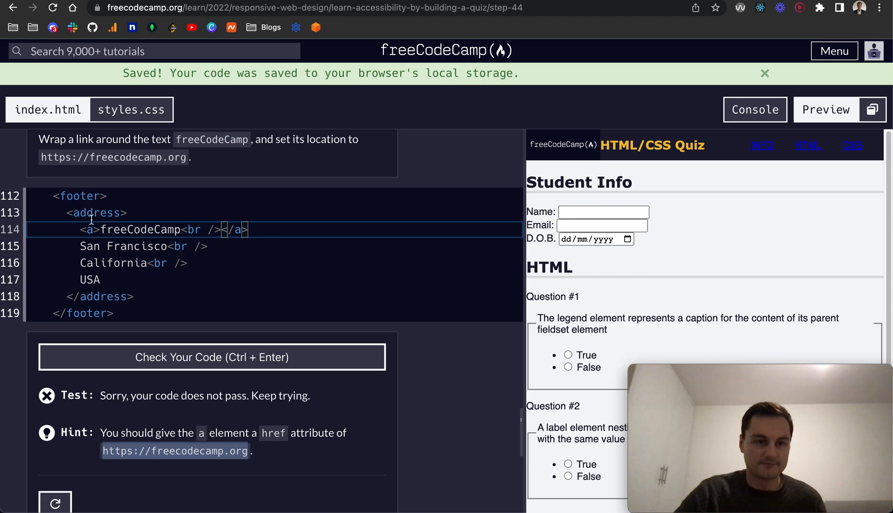
left_click(93, 230)
type("href")
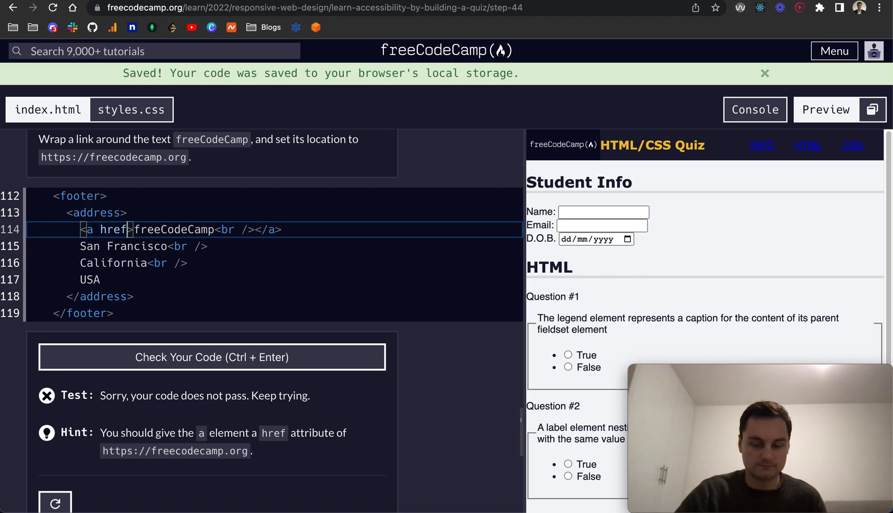
type("=\"")
key("super+v")
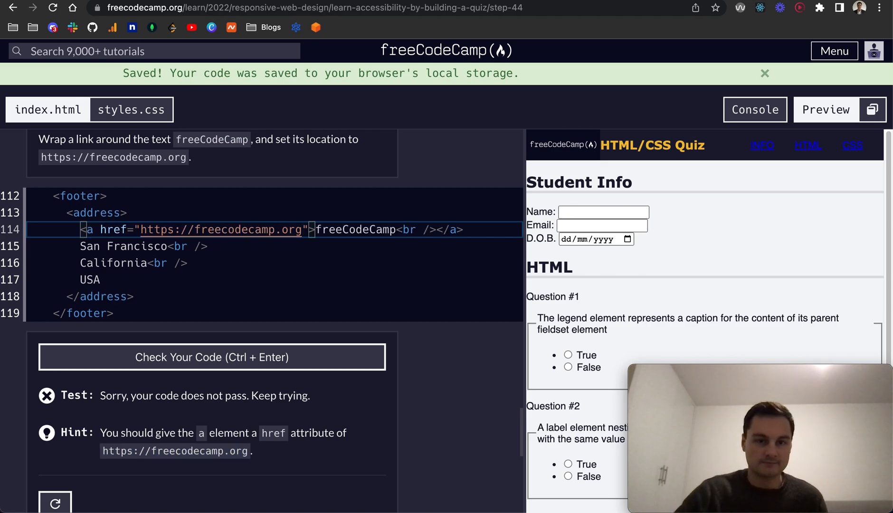
left_click(143, 352)
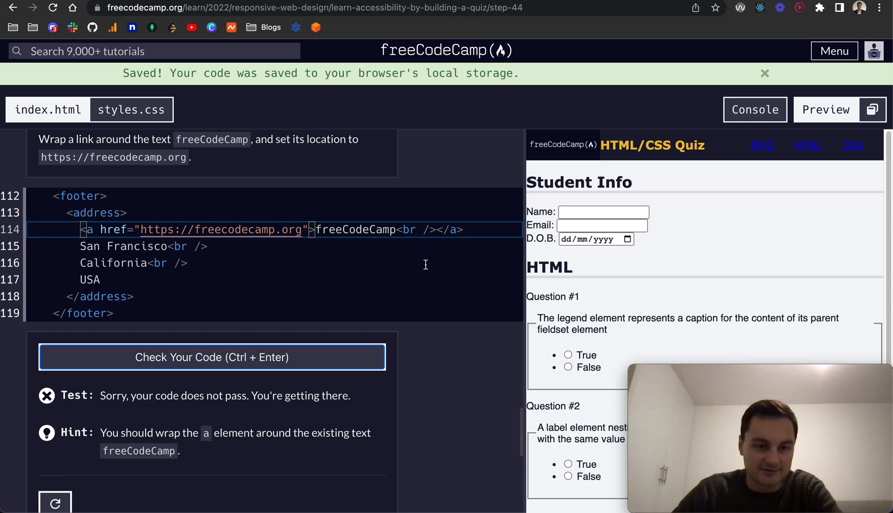
Step: Move the <br /> from inside the link to after </a> so step 44 passes
left_click_drag(396, 229, 435, 229)
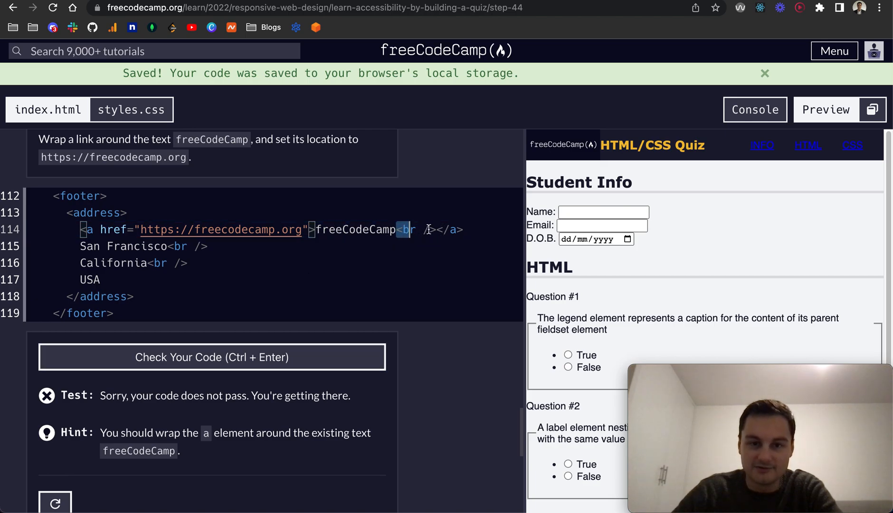
key("BackSpace")
left_click(424, 229)
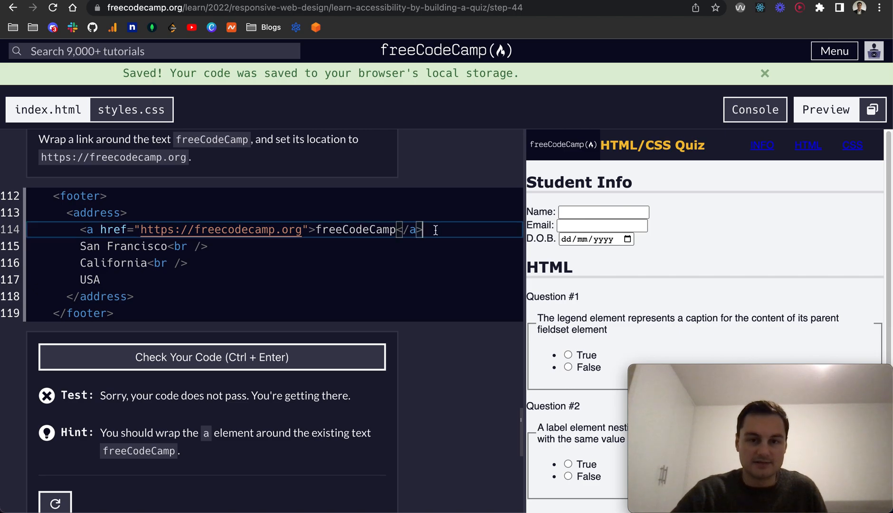
key("ctrl+v")
left_click(322, 365)
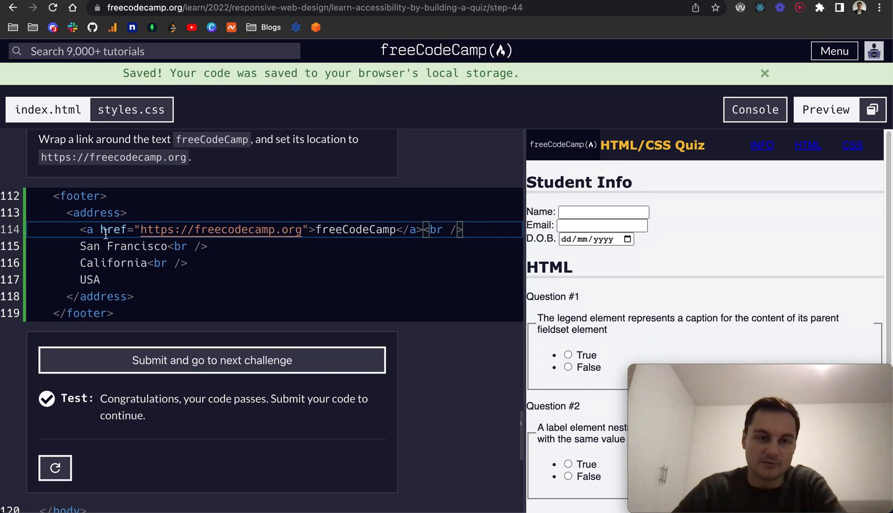
Step: Paste the step's four declarations (color #dfdfe2, margin, padding, display block) into a nav > ul > li rule and pass step 45
left_click(159, 360)
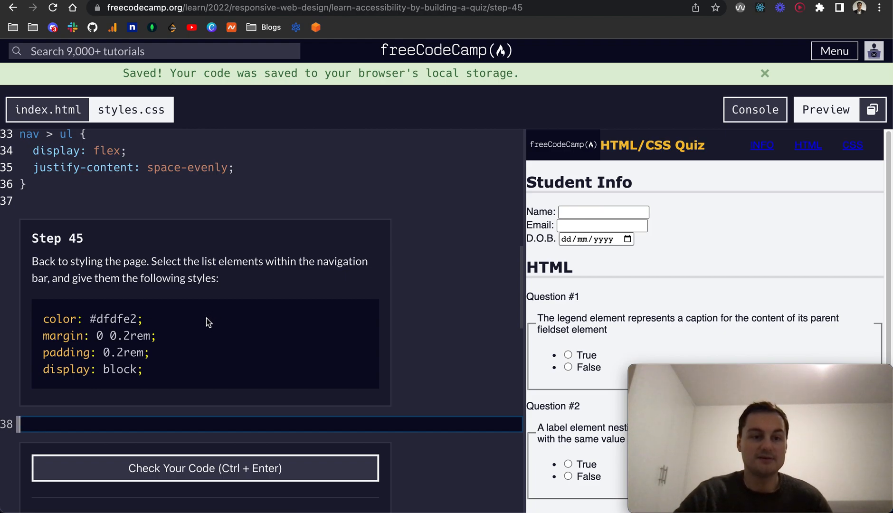
left_click_drag(147, 376, 42, 319)
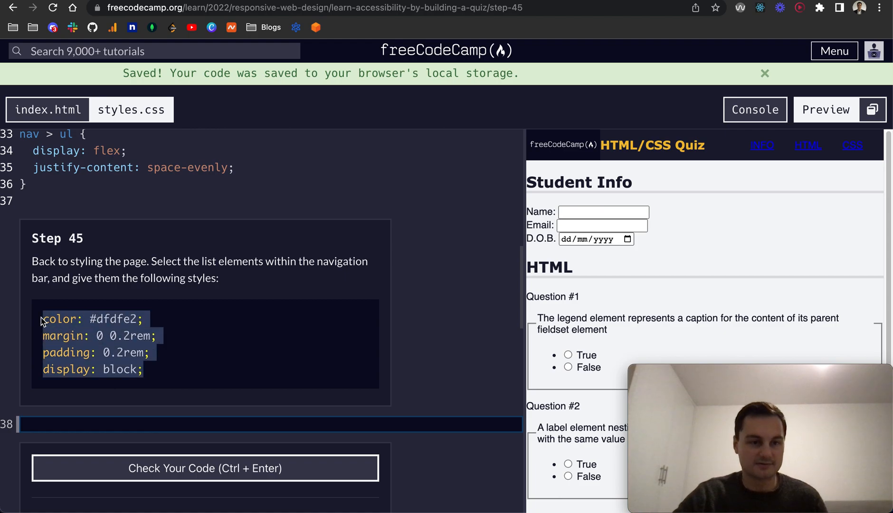
left_click(147, 417)
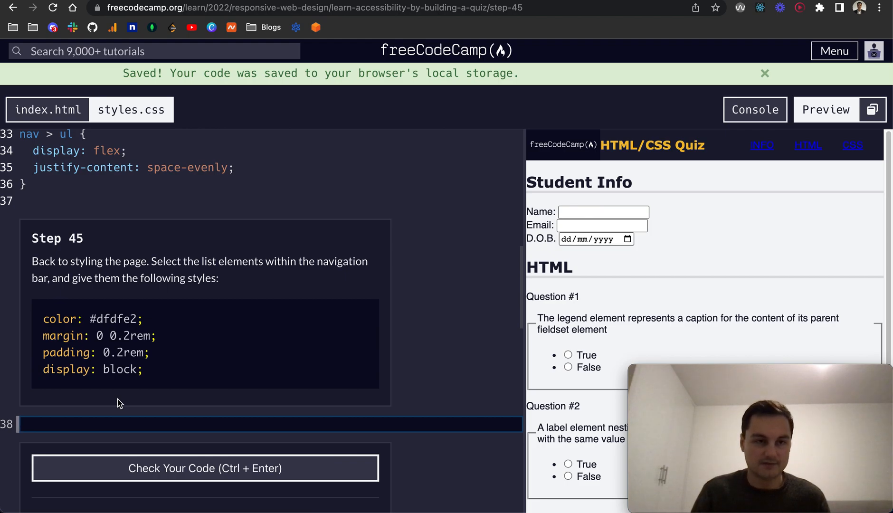
type("nav ")
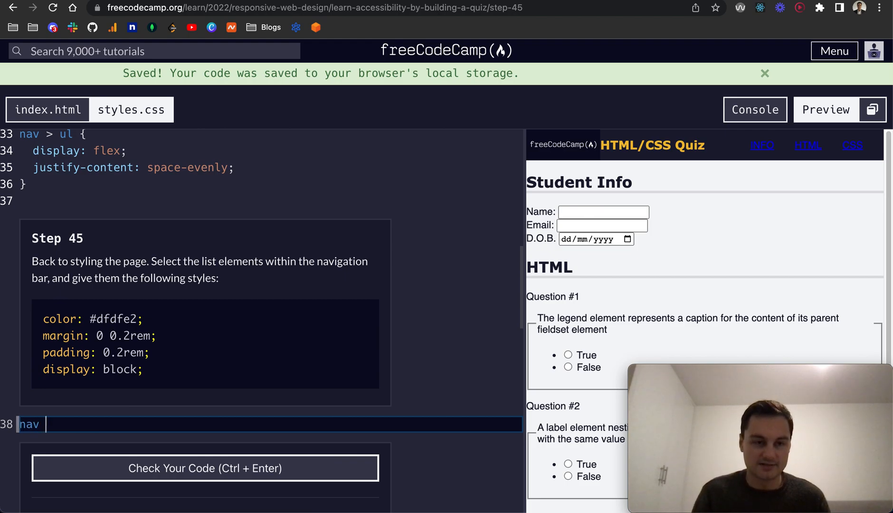
type("> ul ")
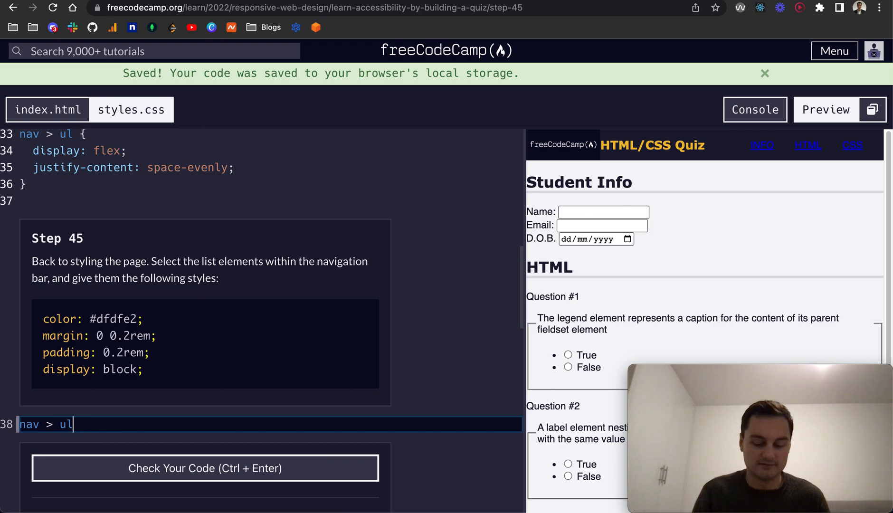
type("> li ")
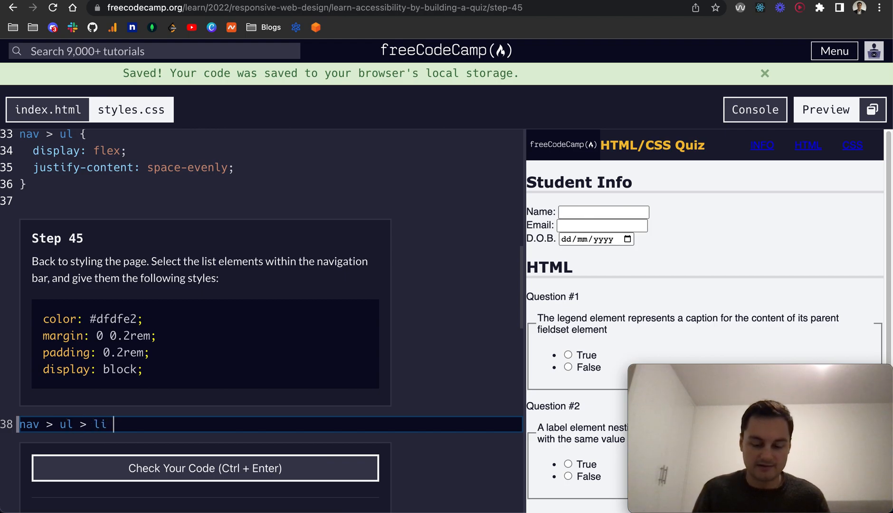
type("{")
key("Return")
key("ctrl+v")
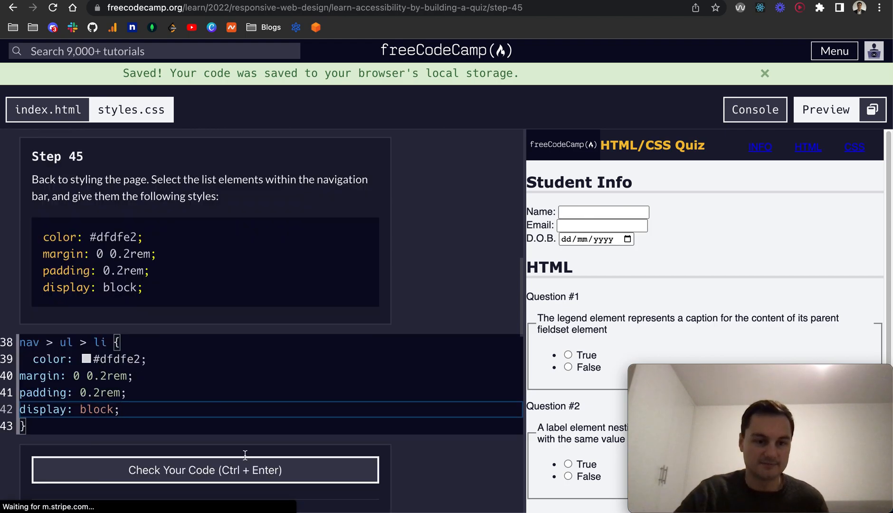
left_click(249, 471)
scroll(564, 315, "down", 5)
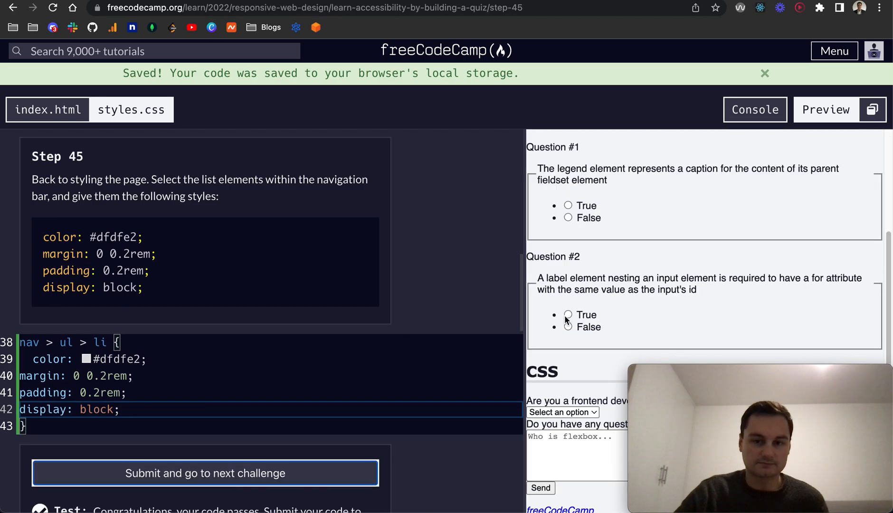
scroll(565, 314, "down", 2)
scroll(432, 334, "down", 8)
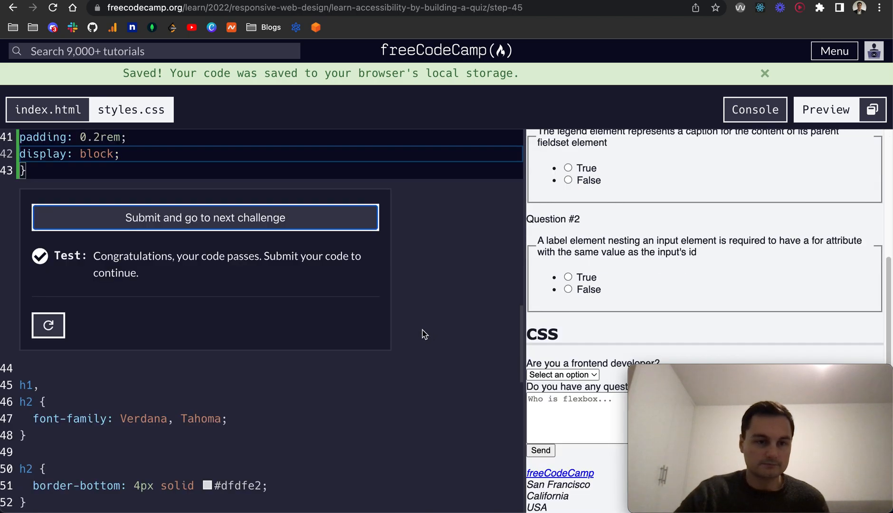
scroll(384, 291, "up", 2)
Step: Submit step 45 and advance to step 46 on navigation link contrast
left_click(238, 258)
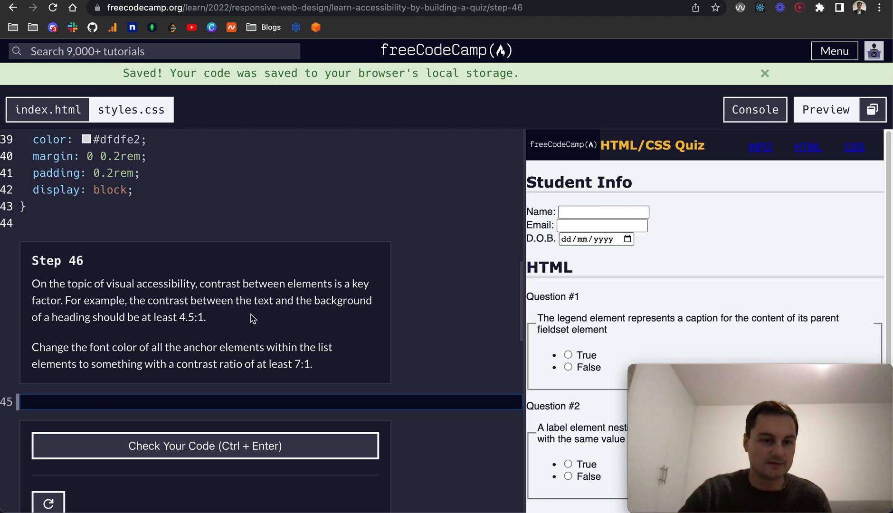
scroll(209, 327, "up", 2)
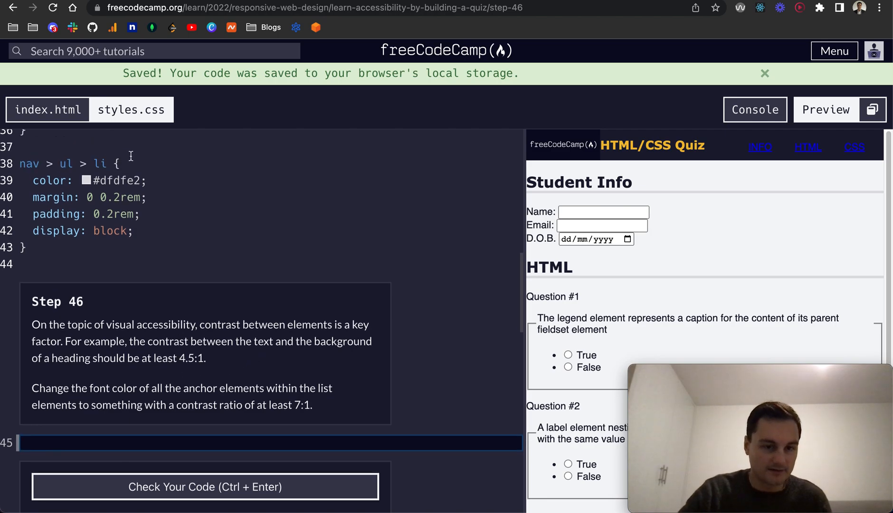
Step: Write an anchor rule with a black link colour and run the tests, which fail
left_click(130, 157)
left_click(75, 443)
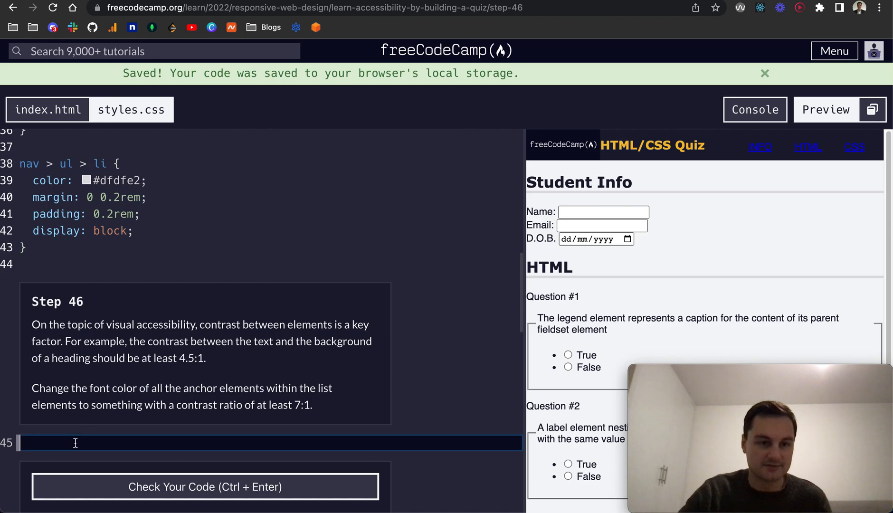
type("nav > ")
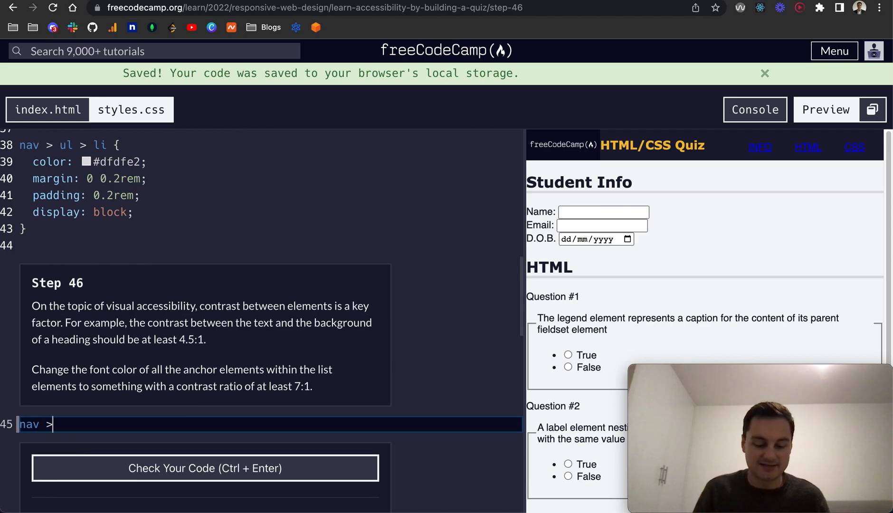
type("ul > li")
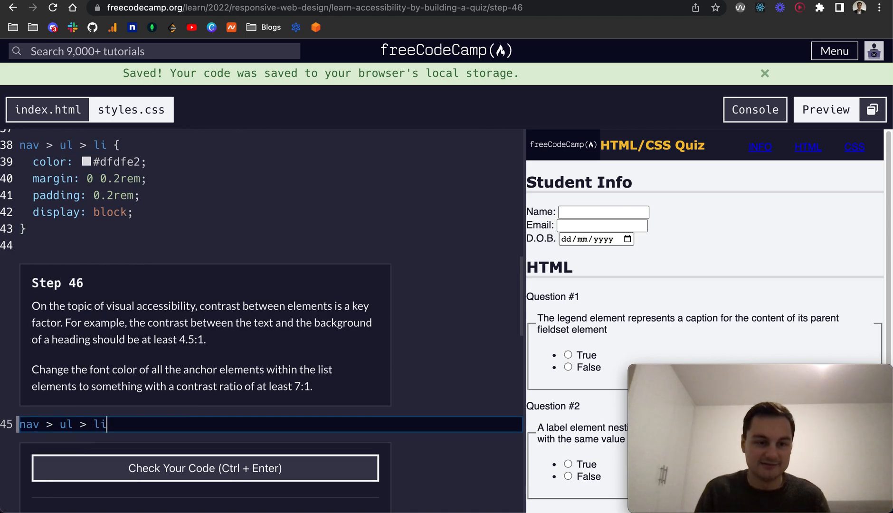
type("a {")
key("Return")
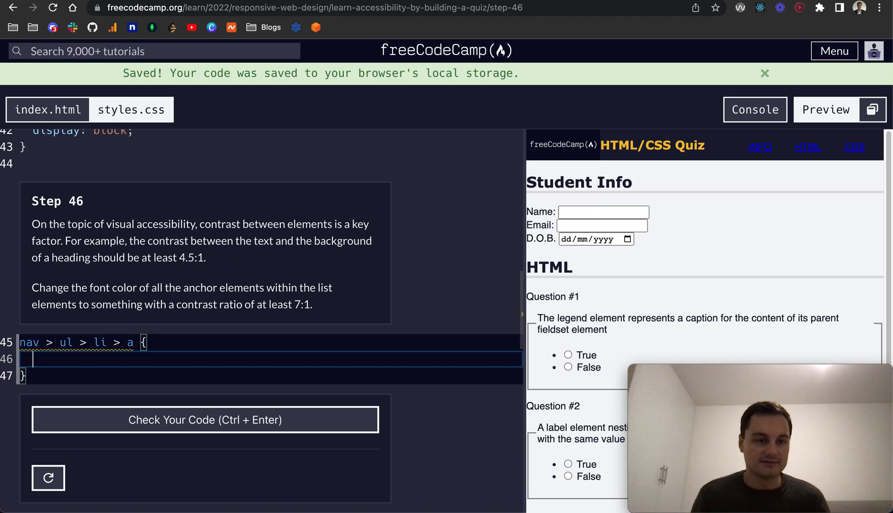
type("font")
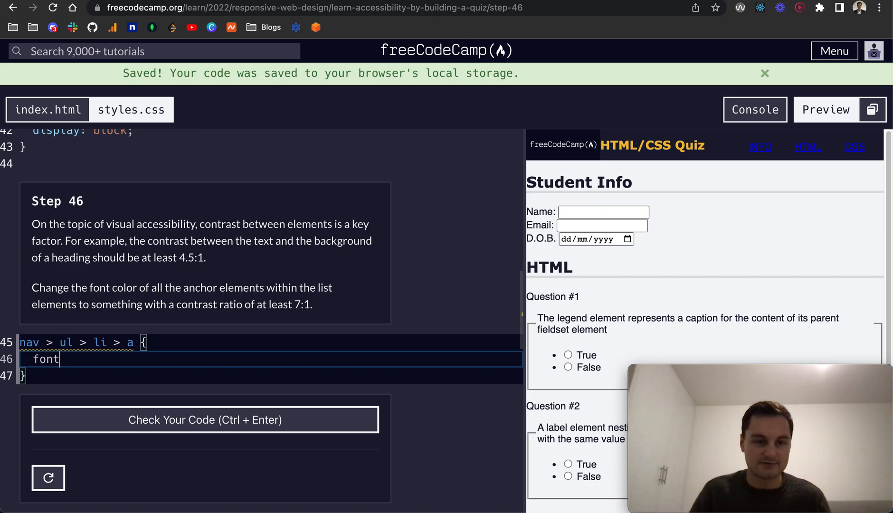
scroll(111, 299, "up", 2)
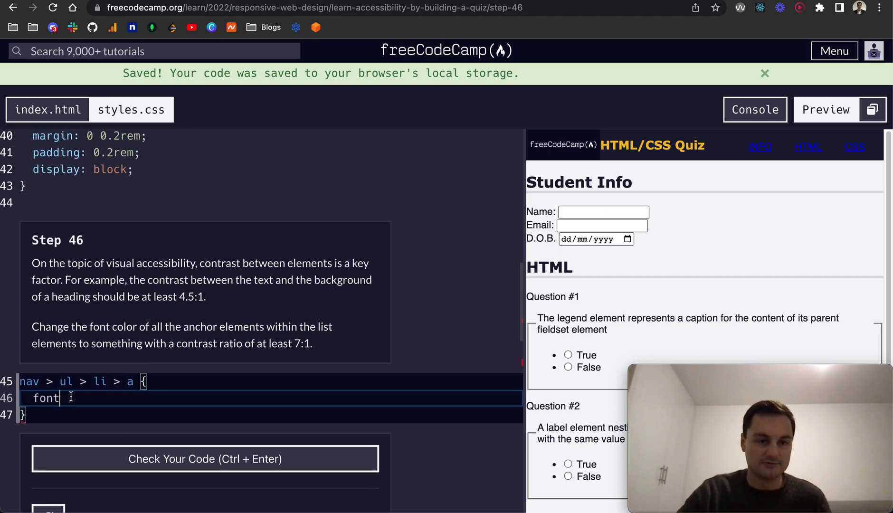
left_click(54, 398)
type("col")
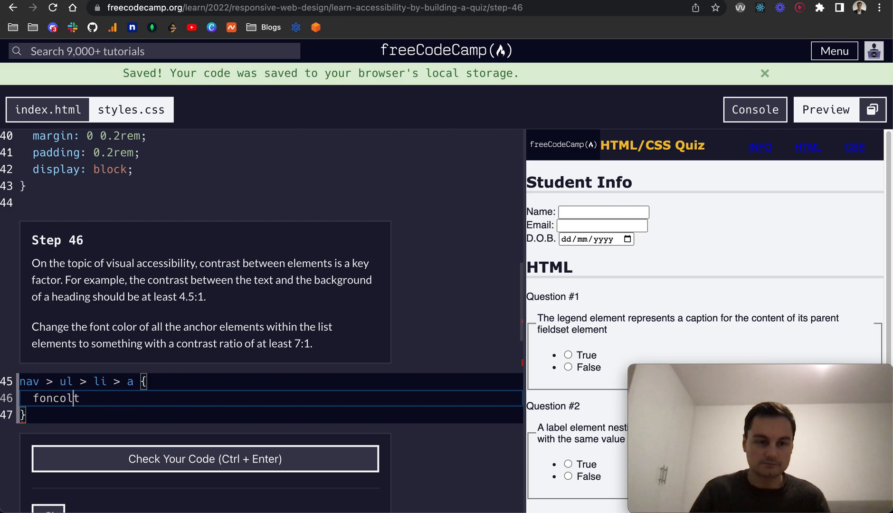
key("BackSpace")
key("BackSpace")
key("BackSpace")
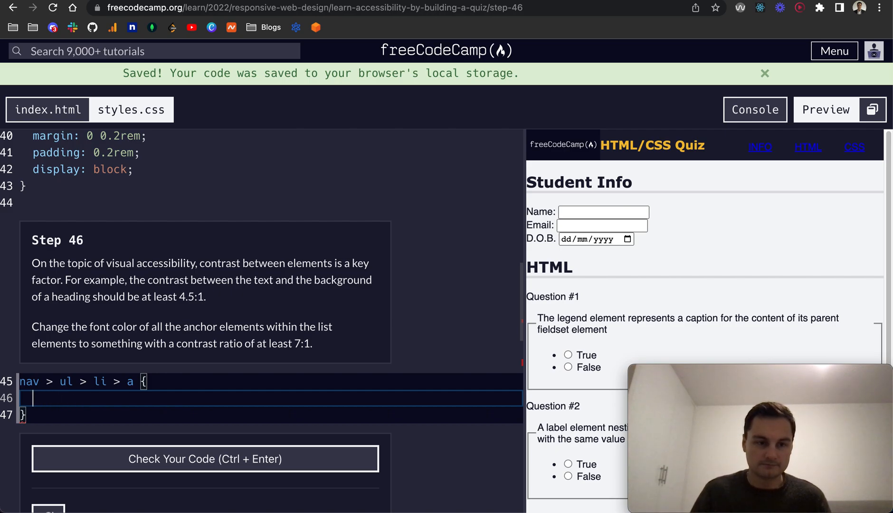
type("color: b")
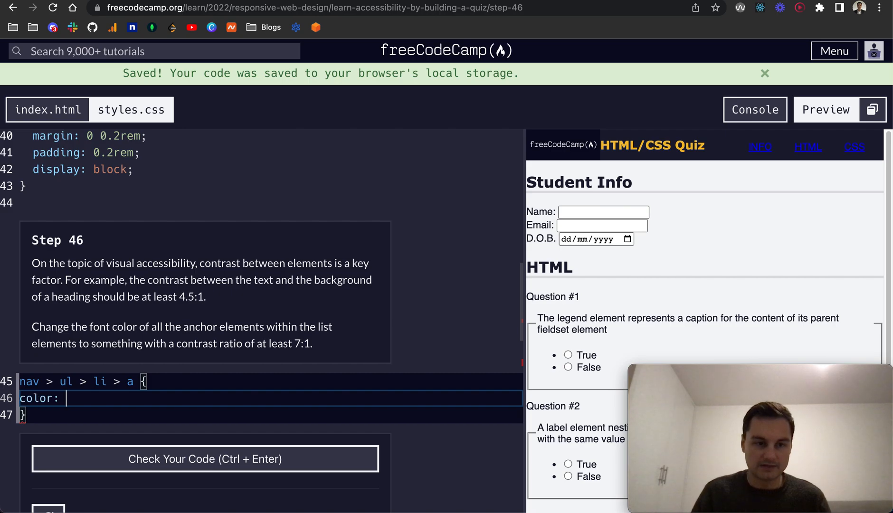
type("lack;")
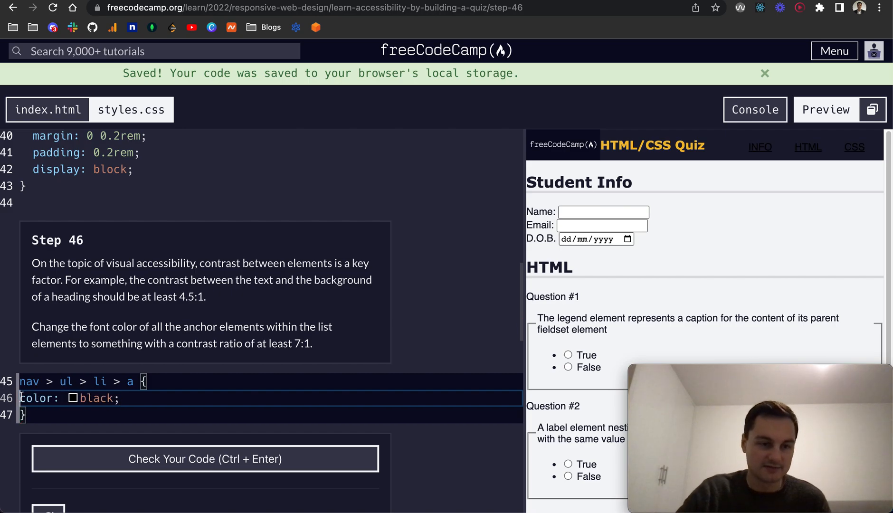
scroll(121, 399, "down", 1)
left_click(139, 426)
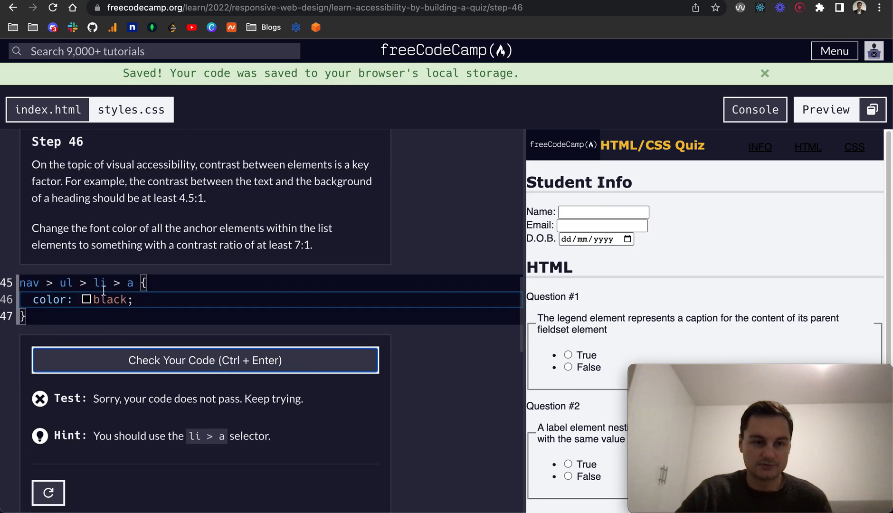
Step: Shorten the selector to li > a and re-run the tests
left_click_drag(92, 282, 46, 282)
key("BackSpace")
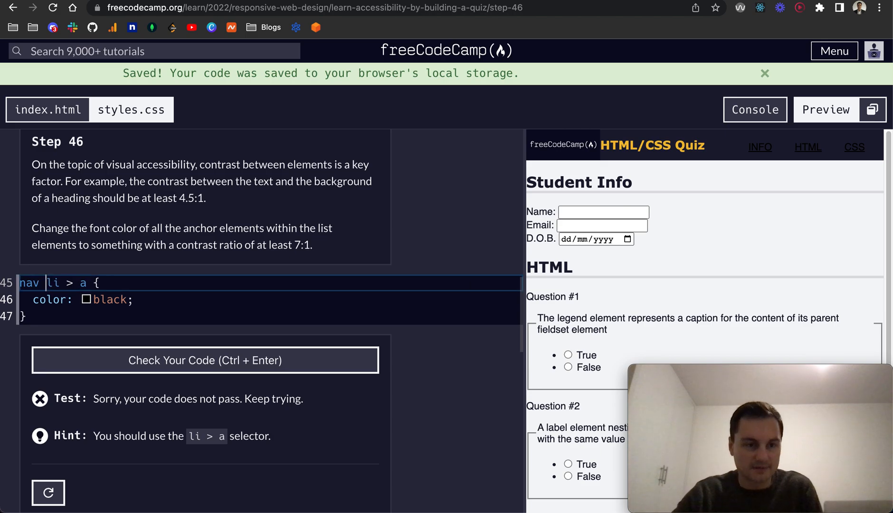
key("BackSpace")
key("BackSpace")
key("BackSpace")
left_click(121, 360)
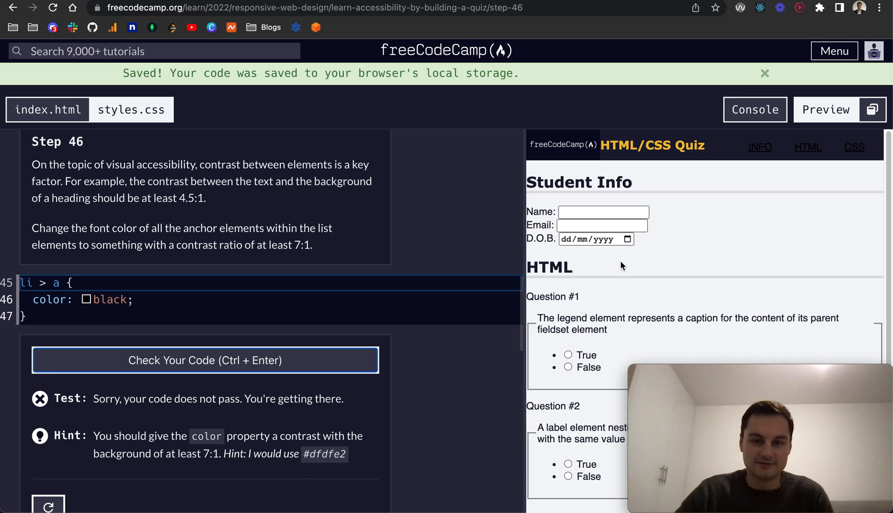
scroll(620, 260, "down", 5)
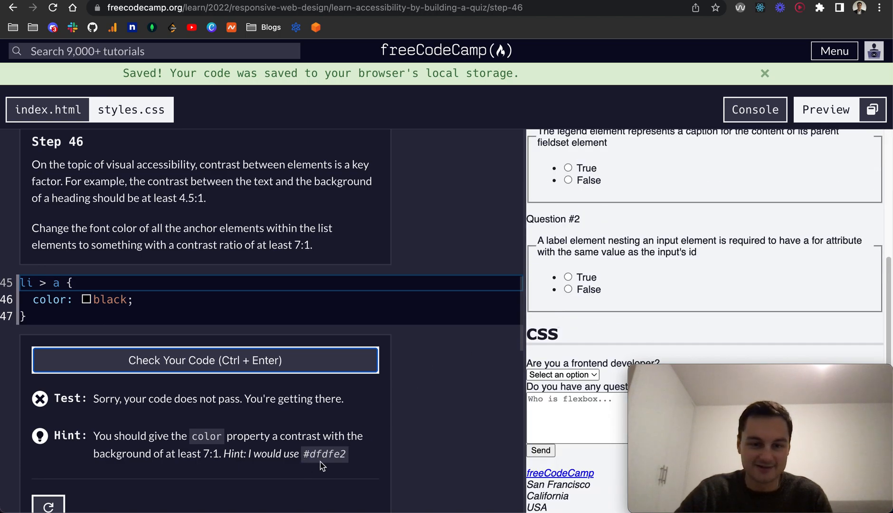
Step: Replace black with #dfdfe2 copied from the hint so step 46 passes
left_click_drag(303, 454, 348, 463)
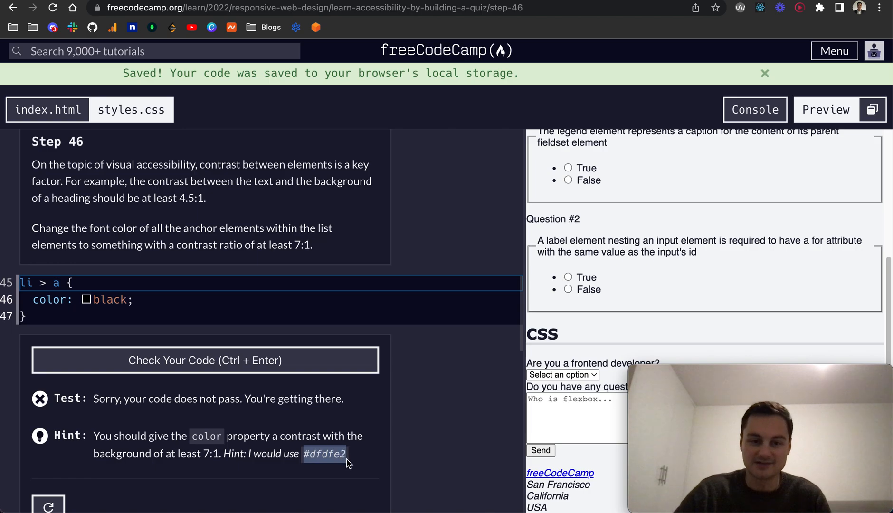
key("ctrl+c")
double_click(104, 299)
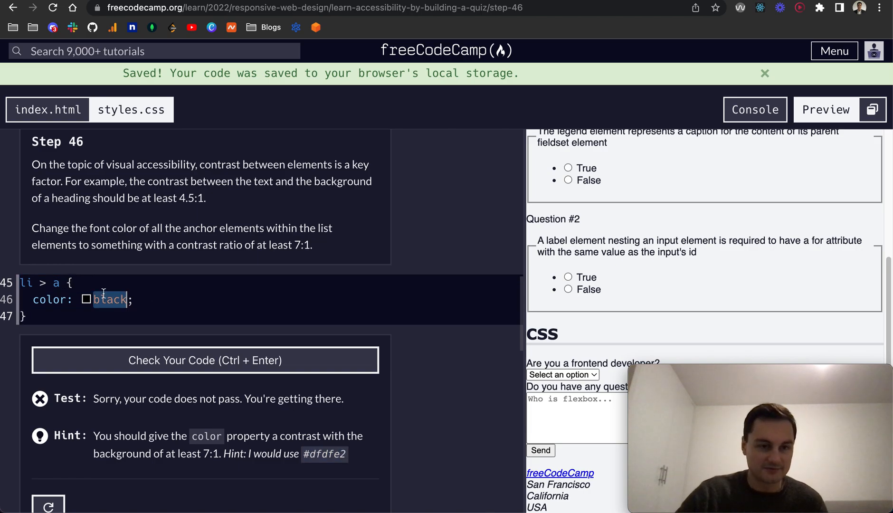
key("ctrl+v")
left_click(158, 353)
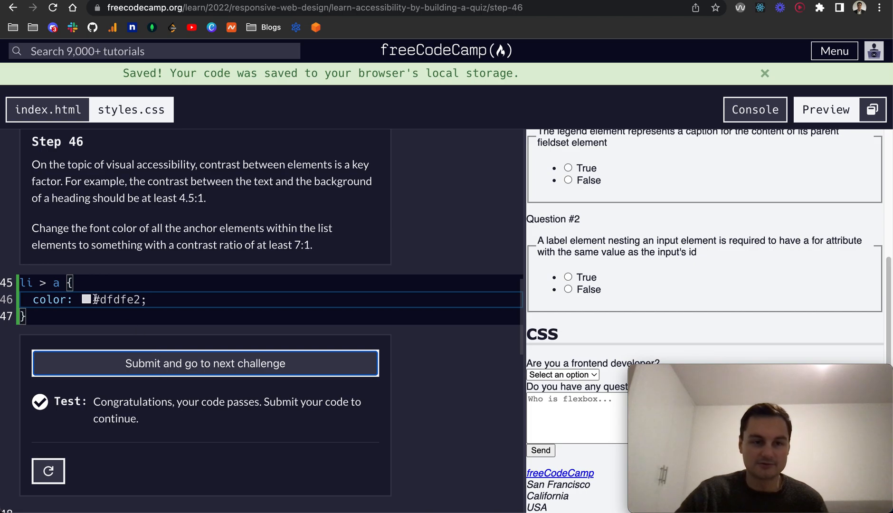
scroll(593, 324, "up", 2)
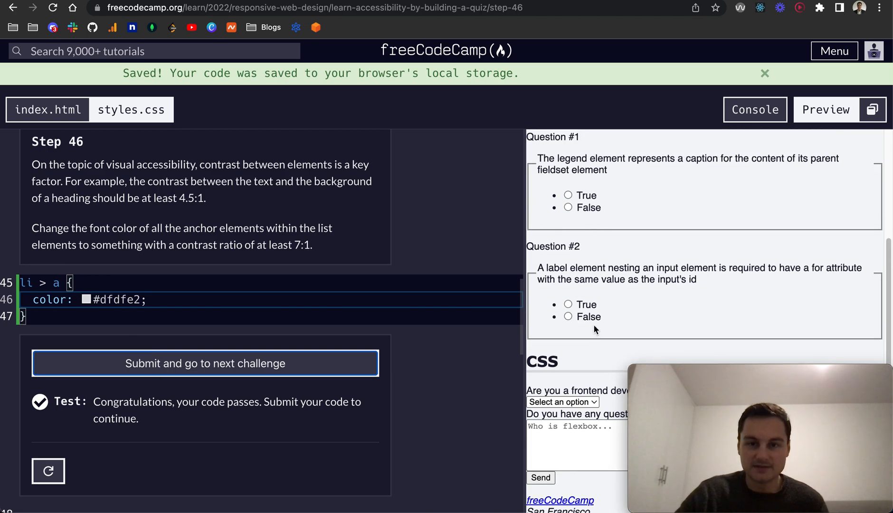
scroll(593, 324, "up", 5)
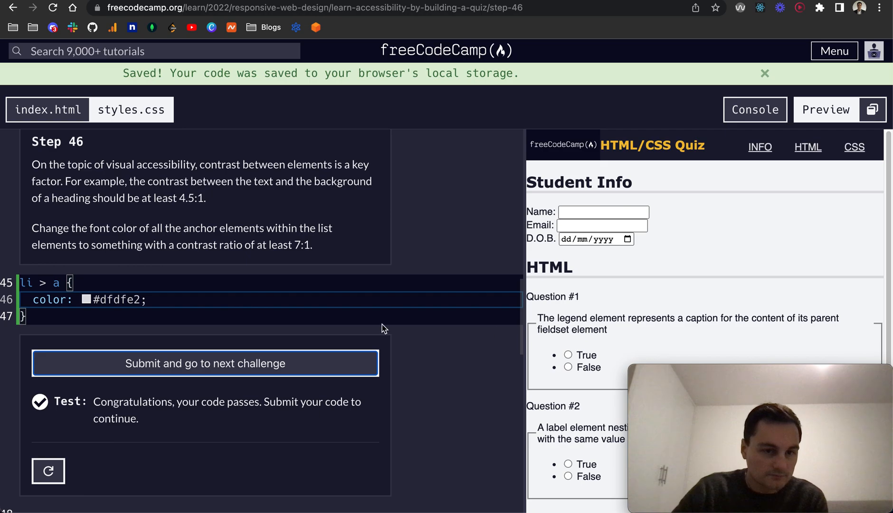
Step: Submit step 46 to reach step 47 and settle the live preview at a medium width
left_click(348, 365)
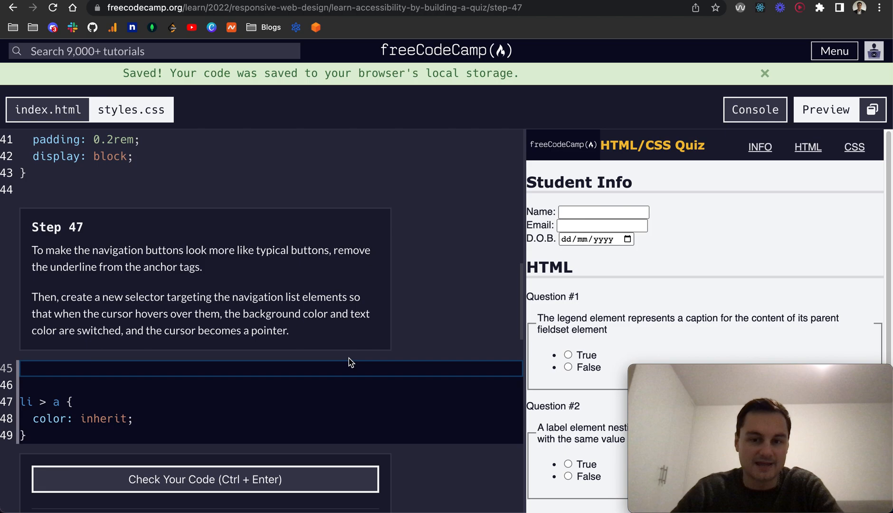
scroll(600, 297, "down", 3)
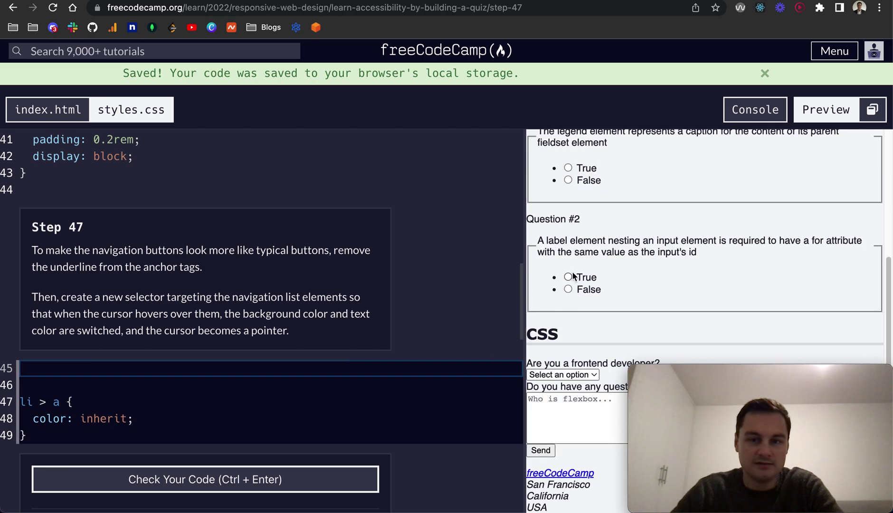
left_click(563, 376)
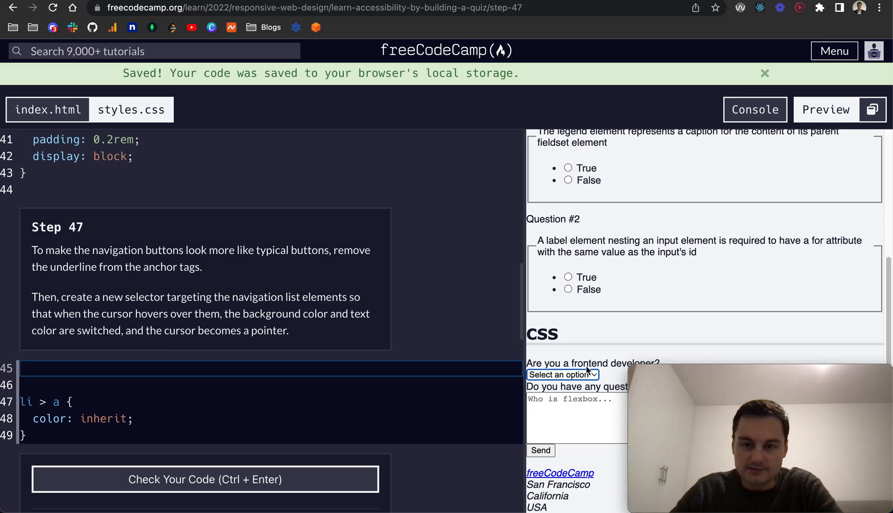
scroll(585, 365, "up", 2)
scroll(611, 277, "up", 5)
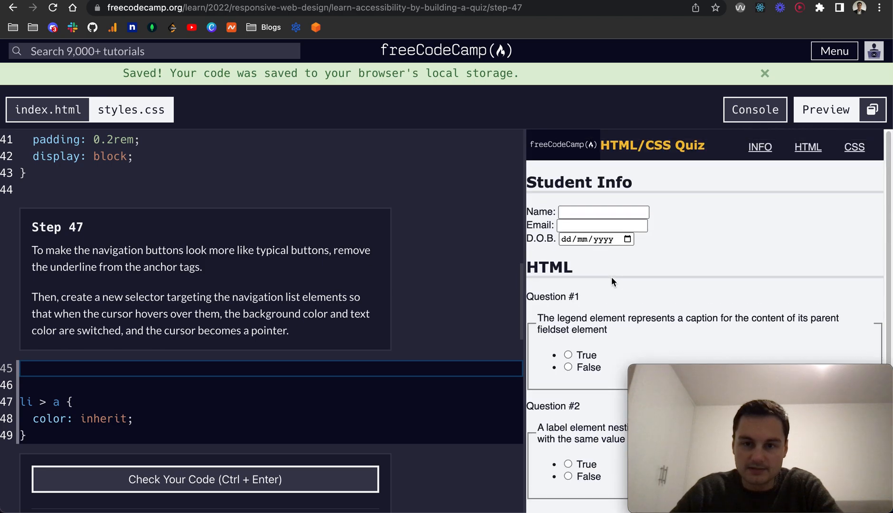
scroll(612, 277, "down", 3)
scroll(612, 276, "down", 2)
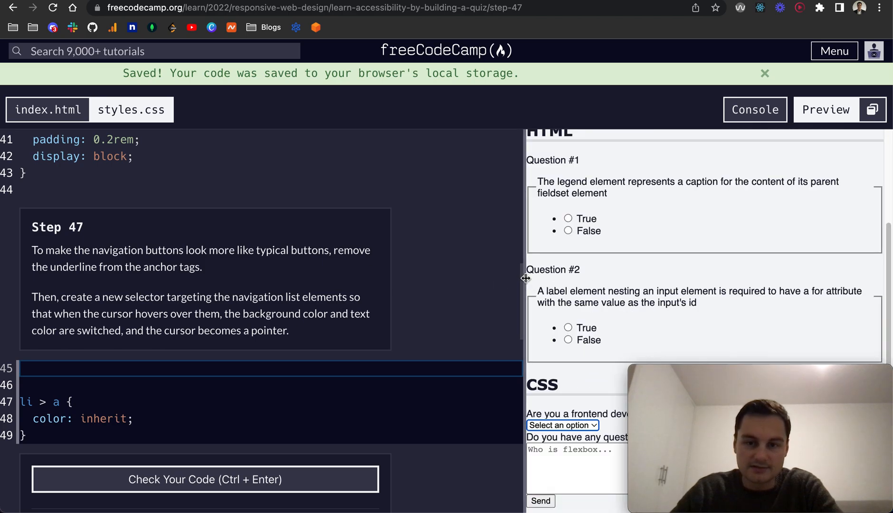
left_click_drag(523, 281, 341, 281)
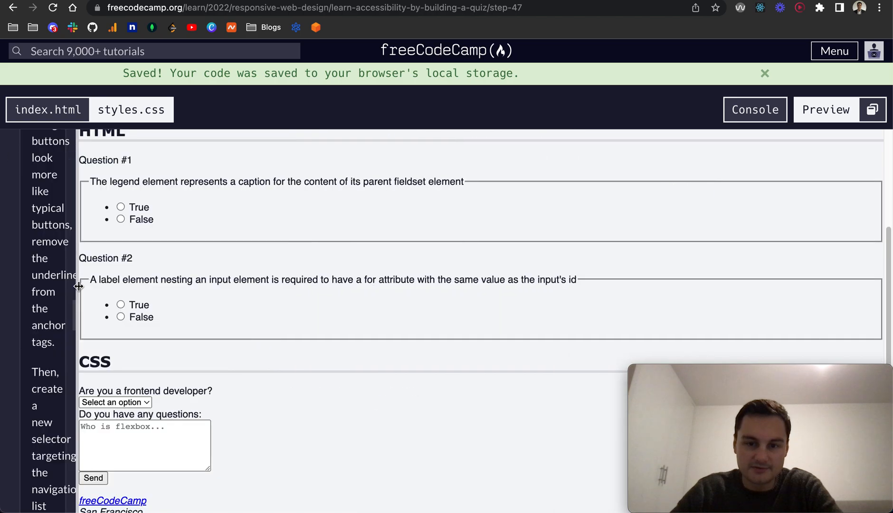
left_click_drag(78, 286, 612, 304)
left_click_drag(529, 305, 488, 304)
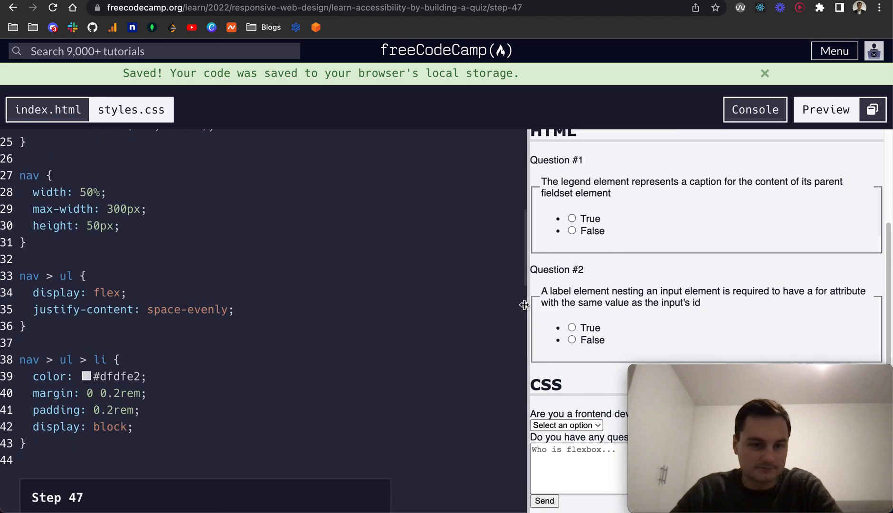
scroll(292, 295, "down", 5)
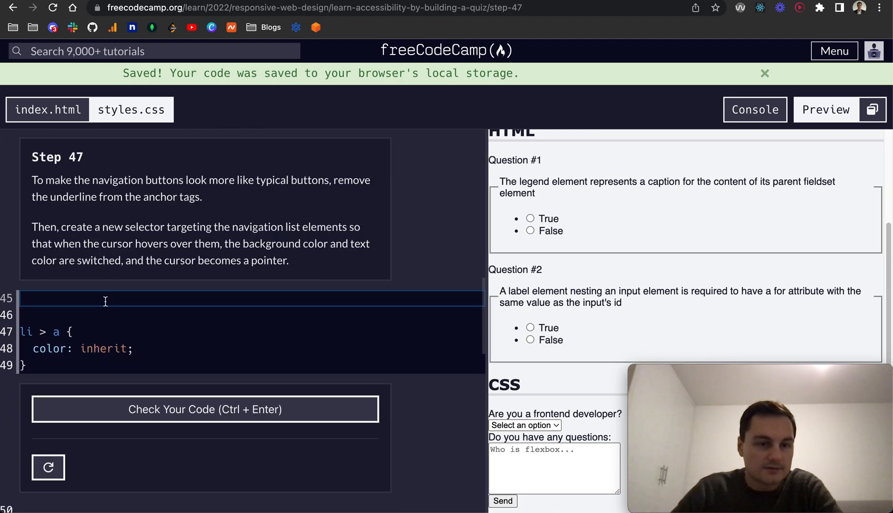
scroll(573, 211, "up", 5)
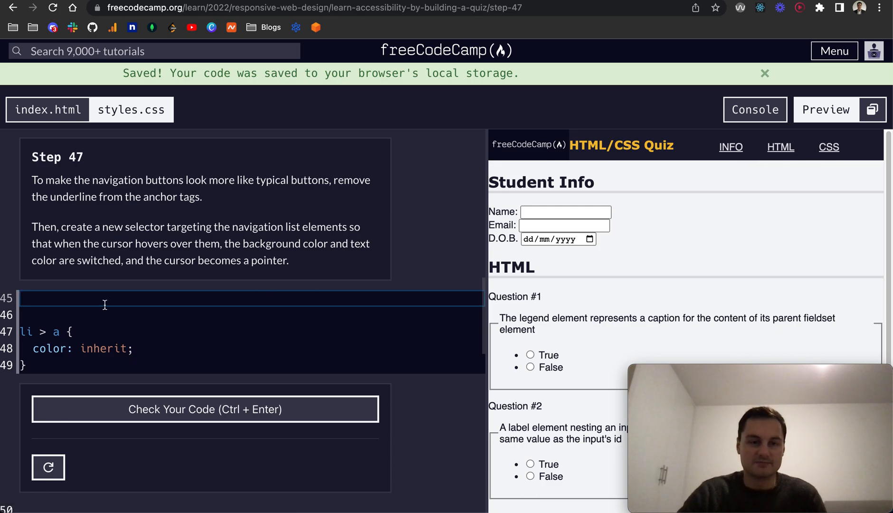
type("nav")
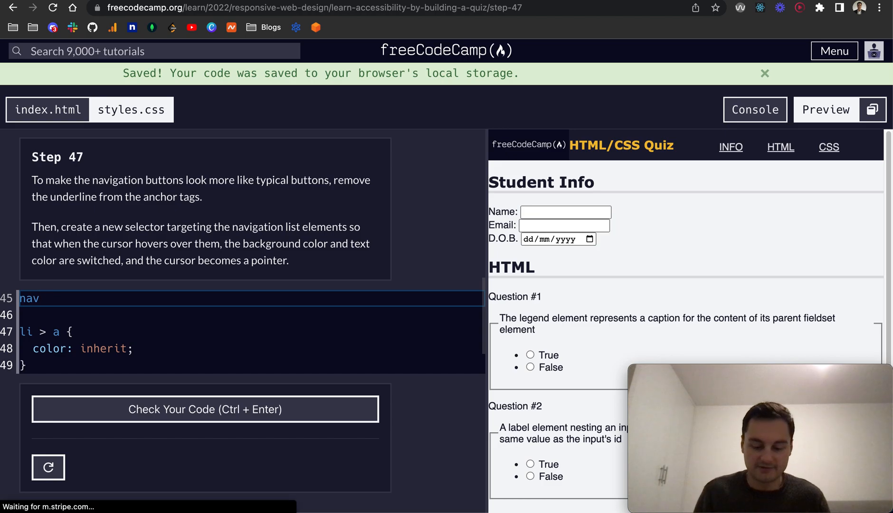
type(" > ul > li ")
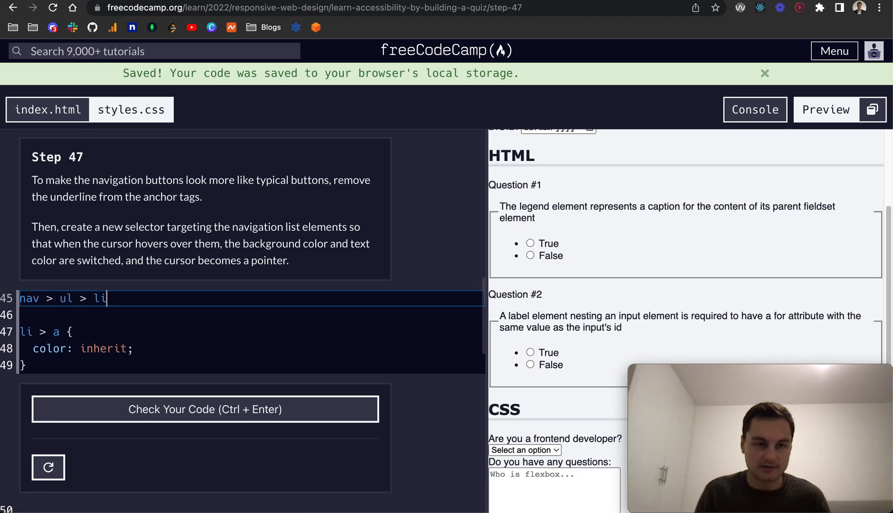
type("{")
Step: Write a nav > ul > li rule with text-decoration: none and open a blank line after it
key("Return")
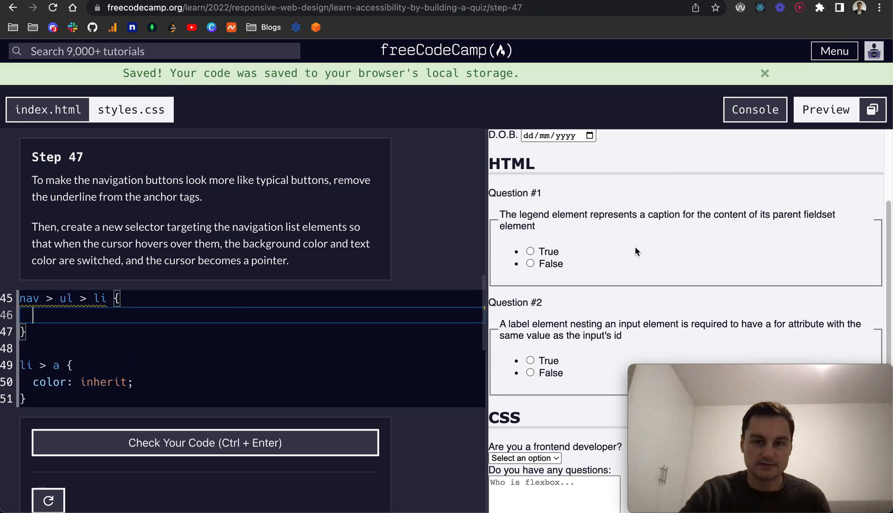
scroll(628, 272, "up", 3)
scroll(629, 272, "up", 3)
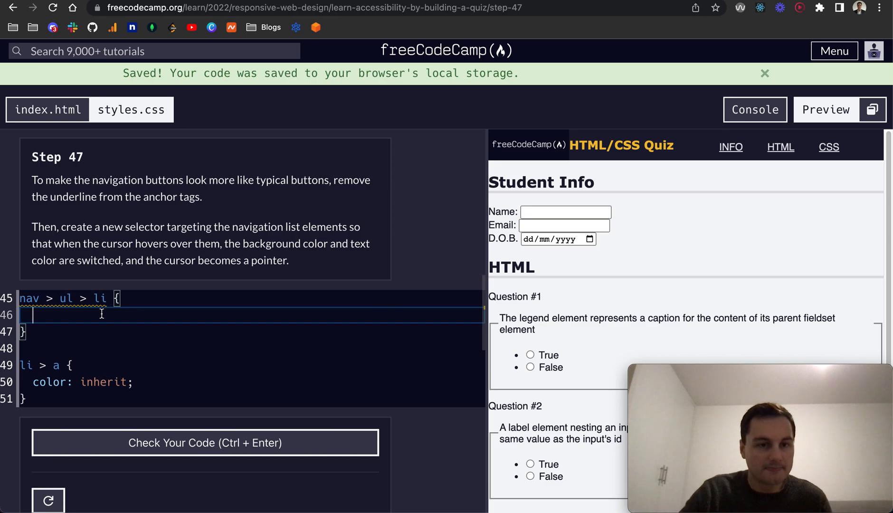
type("te")
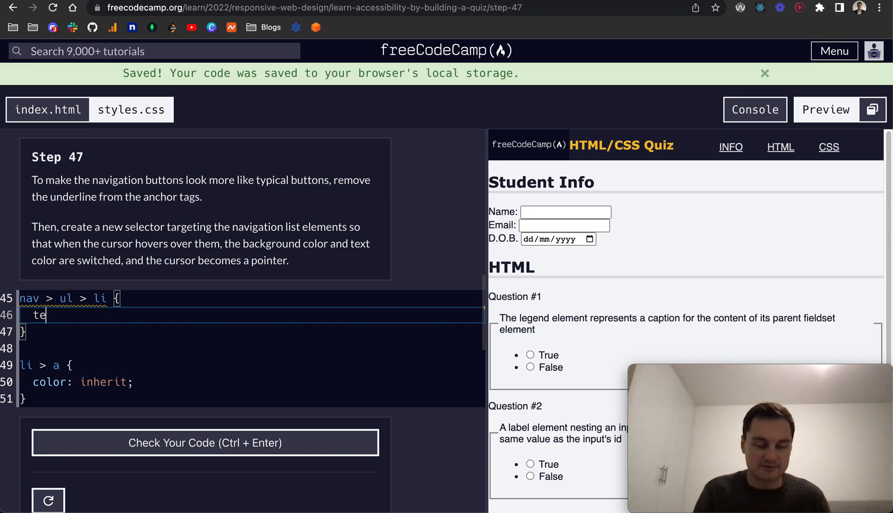
type("xt-decorati")
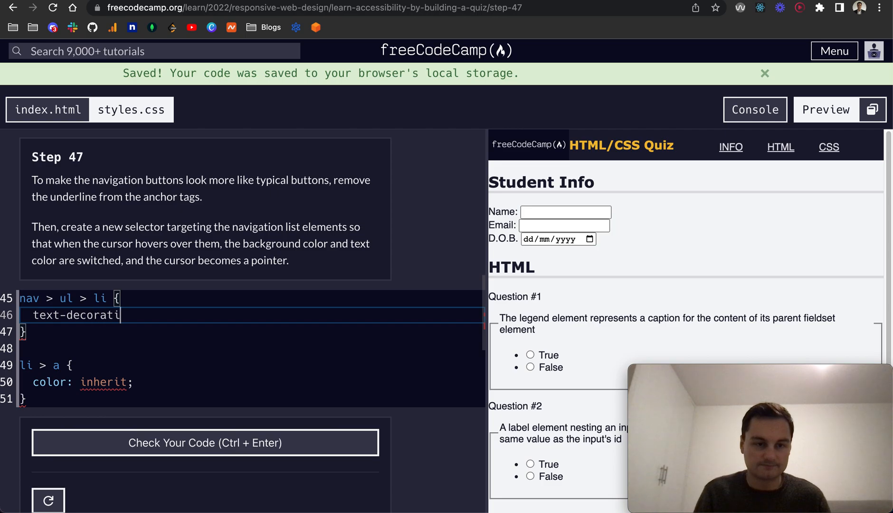
type("on: none;")
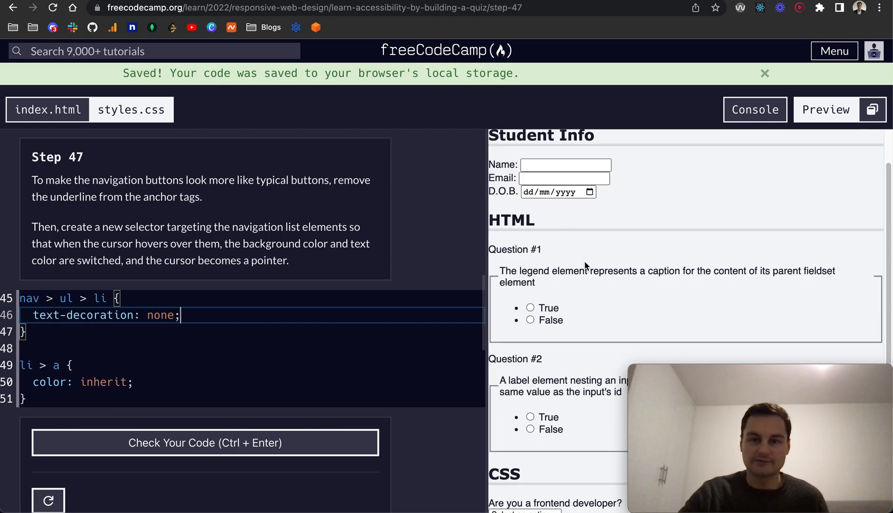
scroll(583, 260, "up", 3)
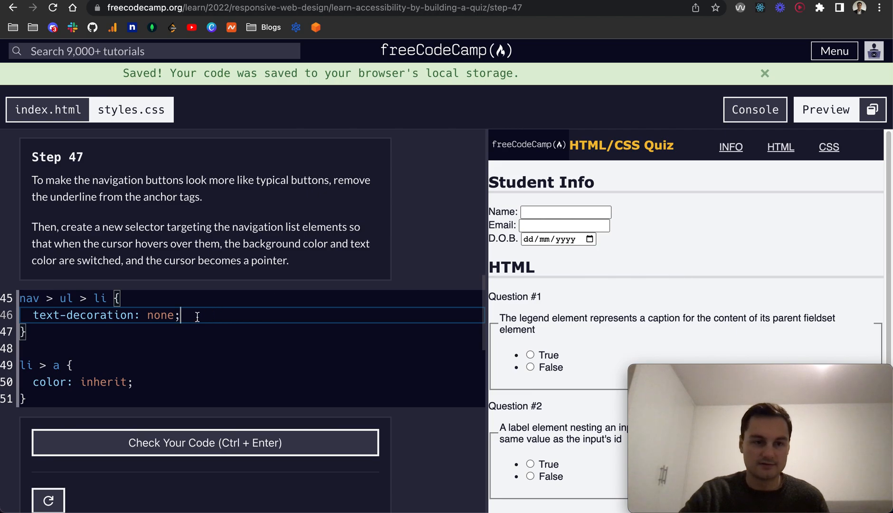
double_click(64, 298)
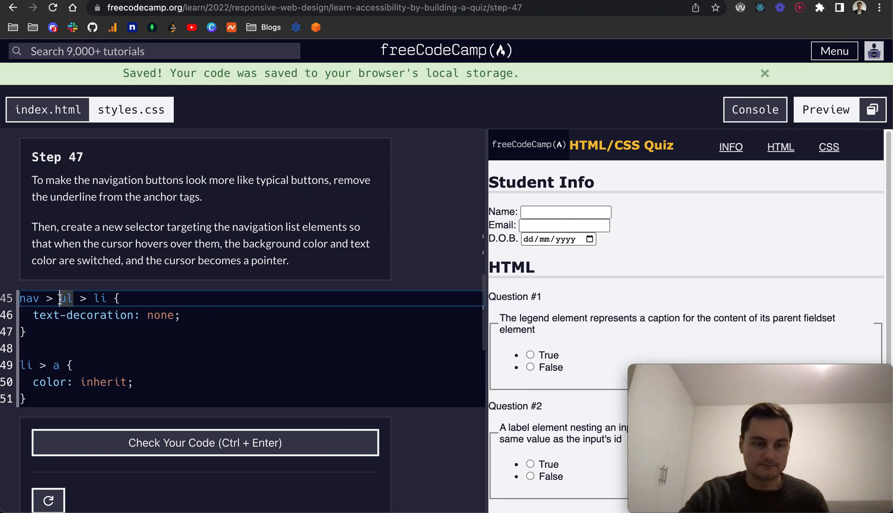
scroll(77, 334, "up", 3)
scroll(105, 311, "up", 3)
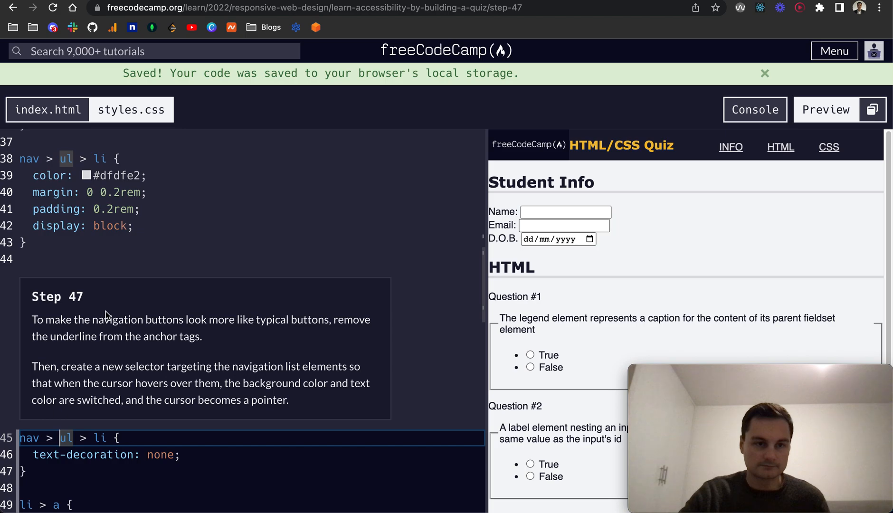
scroll(105, 311, "down", 1)
scroll(106, 311, "down", 4)
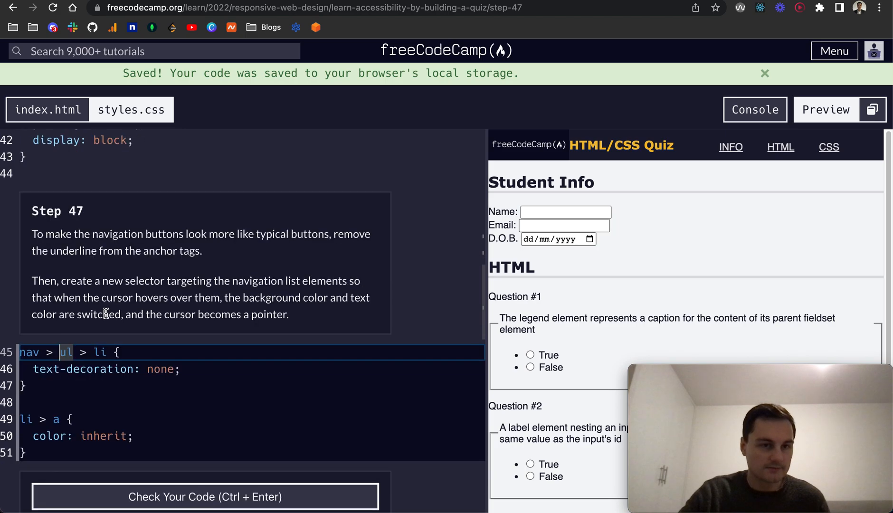
scroll(105, 311, "down", 1)
left_click(202, 350)
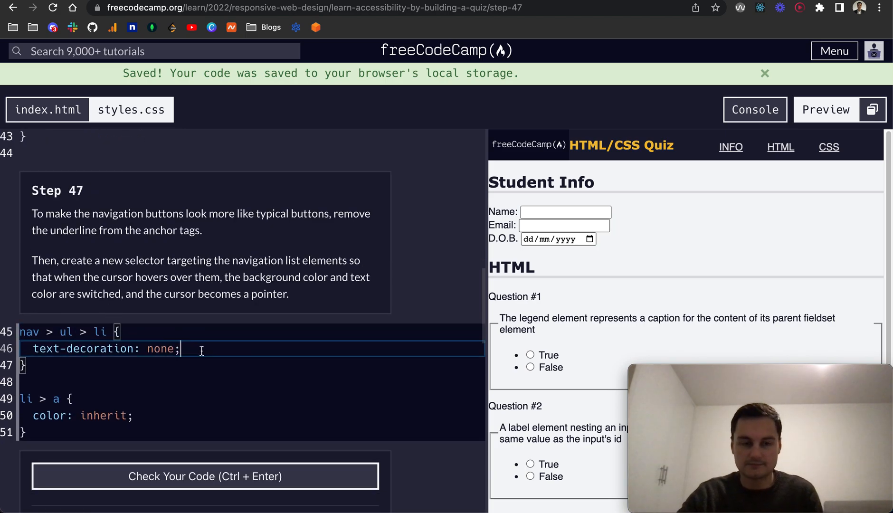
key("Return")
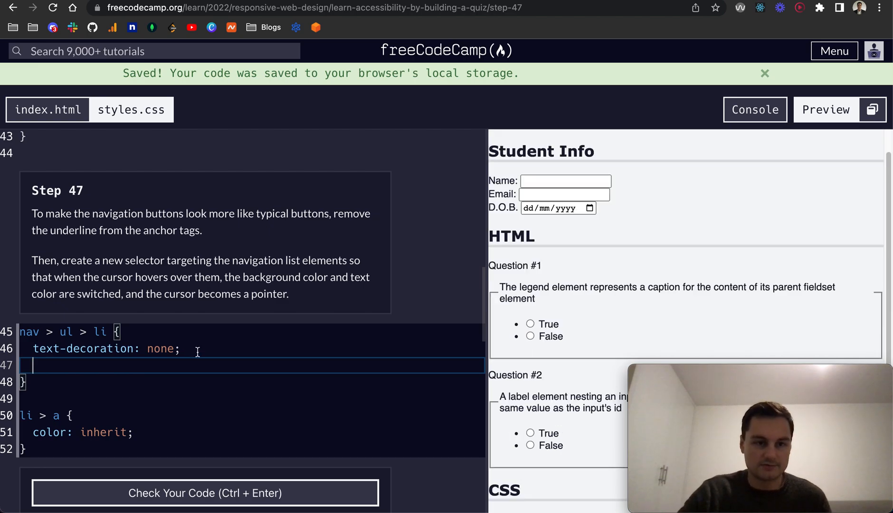
Step: Check the code, then delete the whole nav > ul > li block
left_click(162, 493)
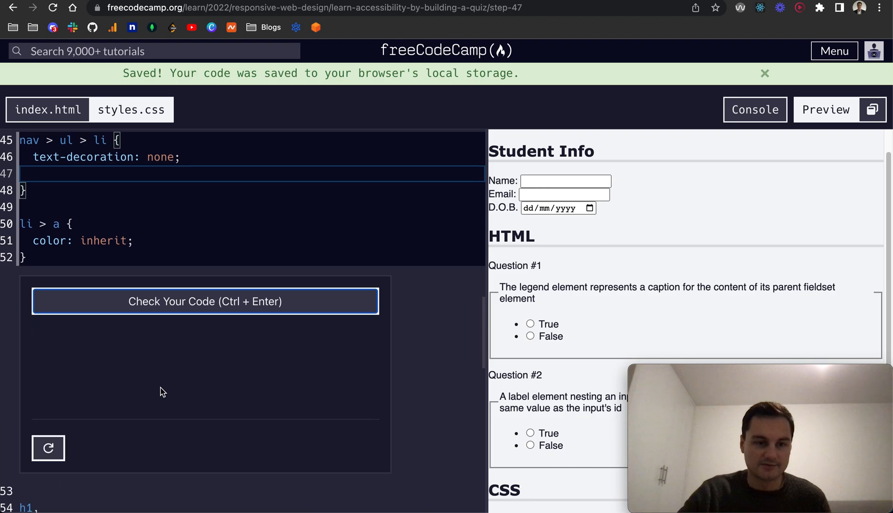
scroll(142, 354, "up", 4)
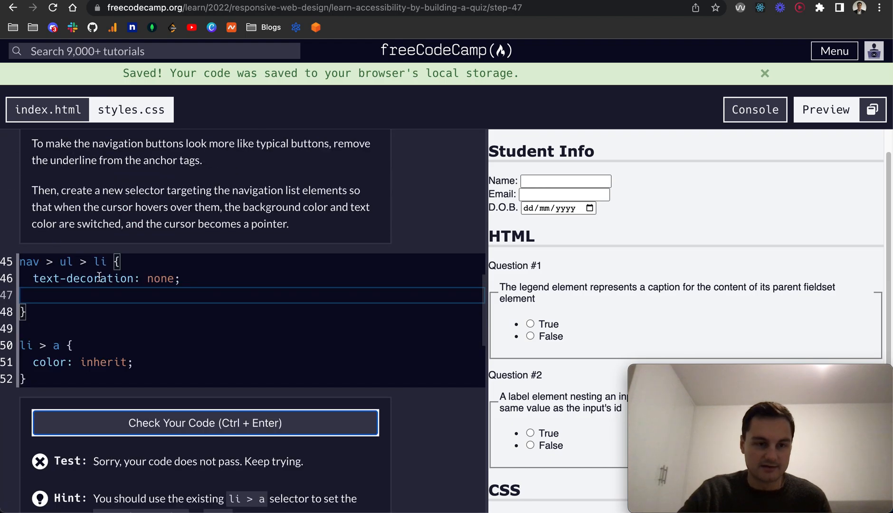
left_click_drag(81, 302, 5, 253)
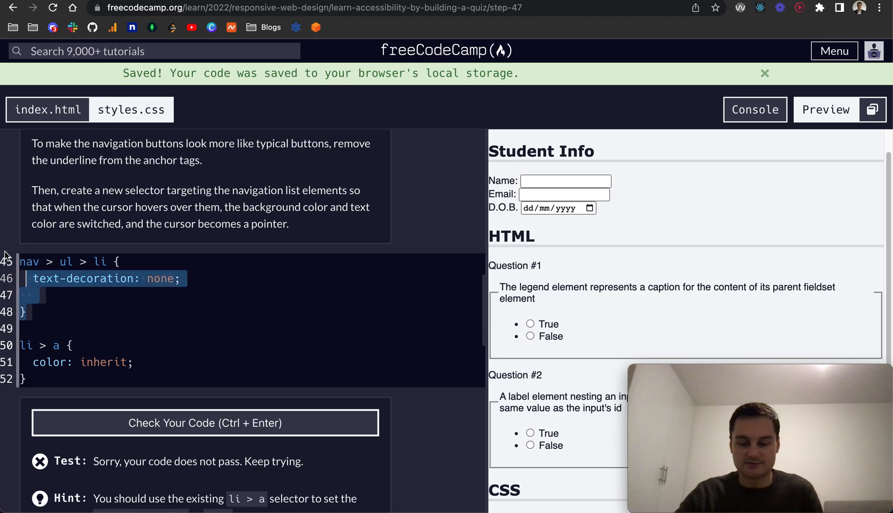
key("BackSpace")
left_click(32, 262)
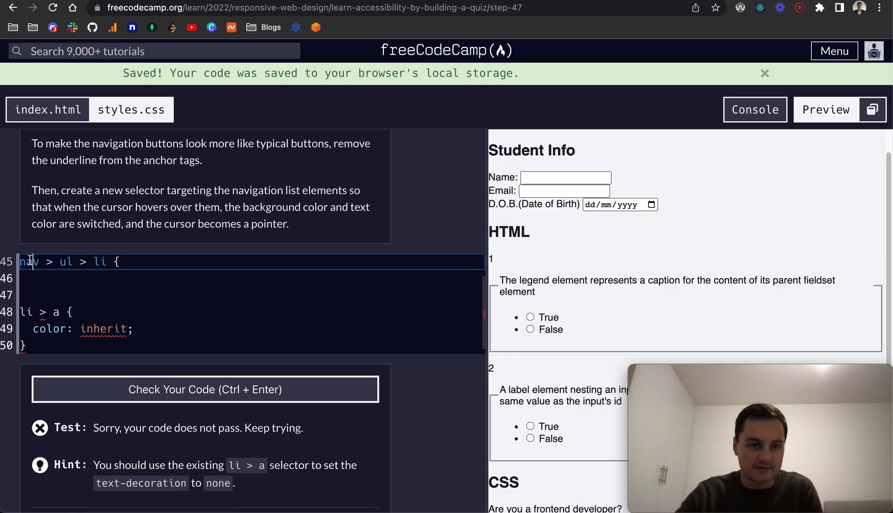
left_click_drag(20, 261, 125, 262)
key("BackSpace")
Step: Put text-decoration: none inside the li > a rule and add blank lines below it
left_click(110, 295)
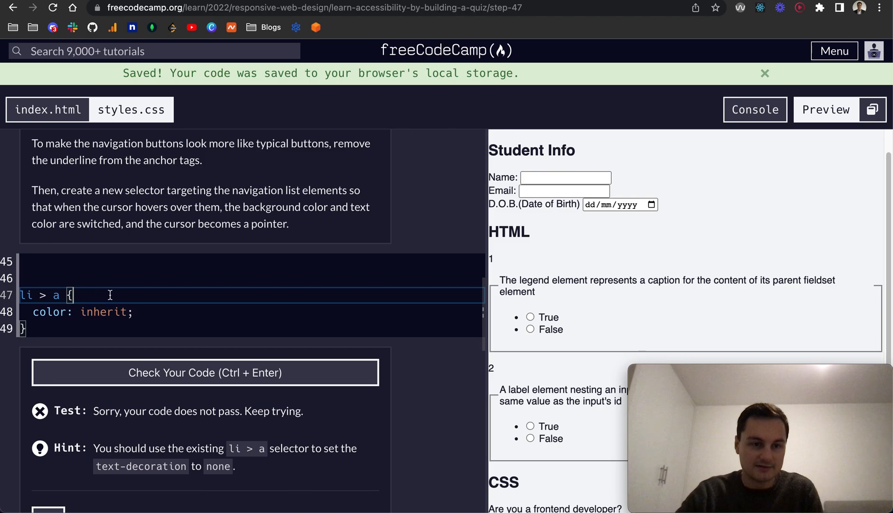
key("Return")
type("text-")
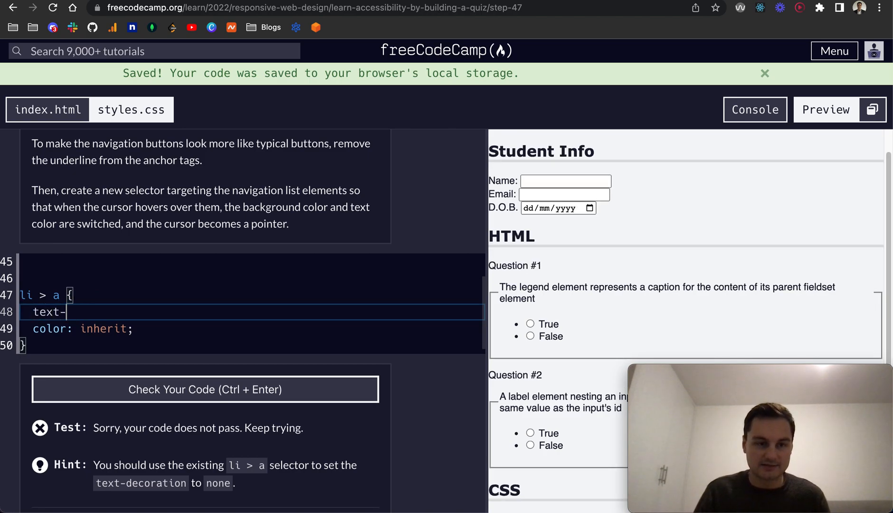
type("decoration: ")
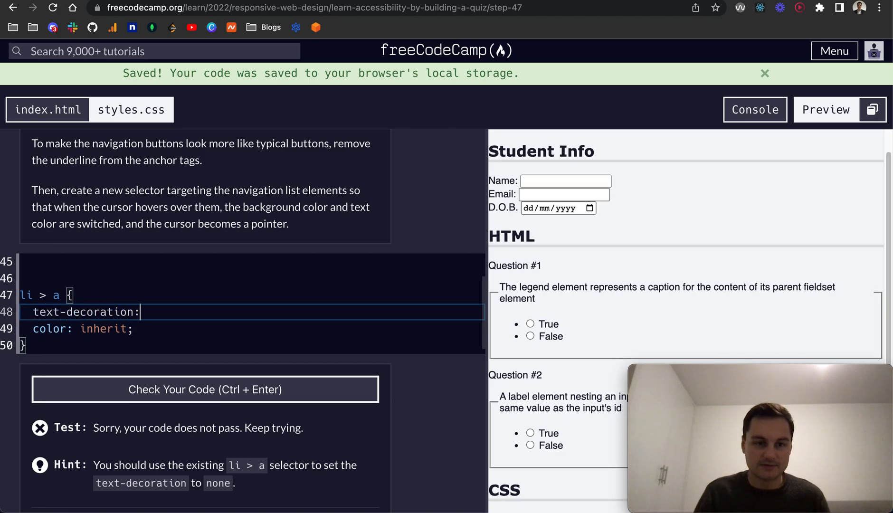
type("none;")
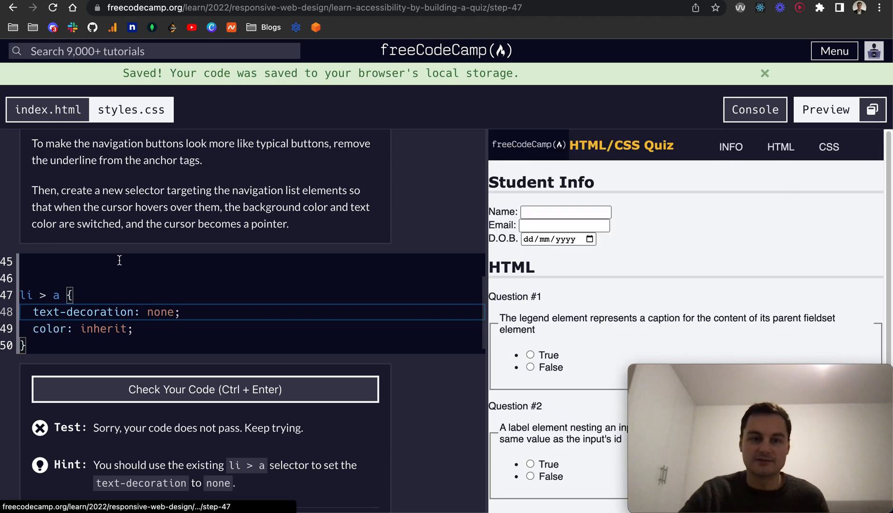
scroll(140, 279, "down", 10)
scroll(150, 316, "up", 2)
scroll(150, 316, "up", 8)
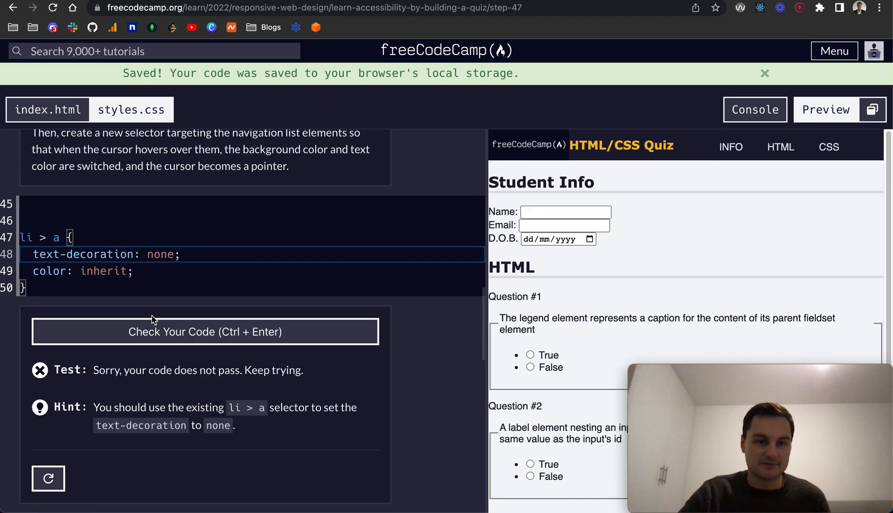
scroll(151, 317, "up", 3)
left_click(83, 374)
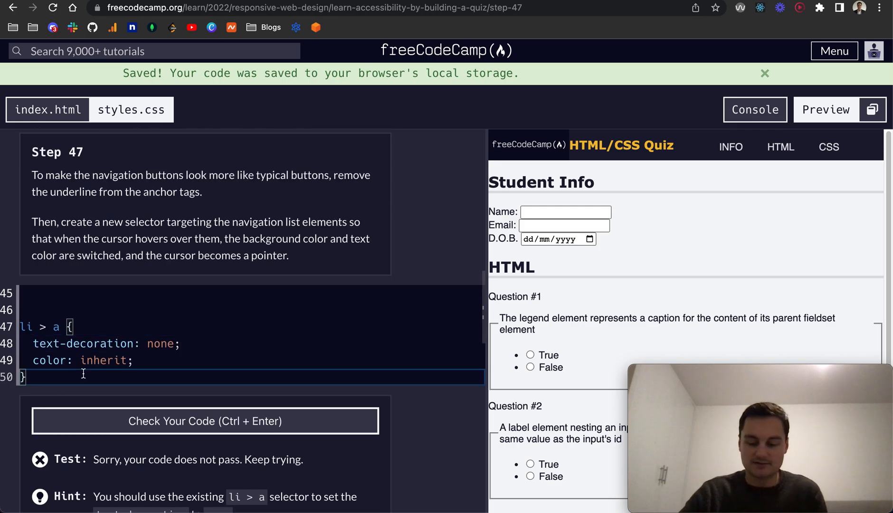
key("Return")
key("Return")
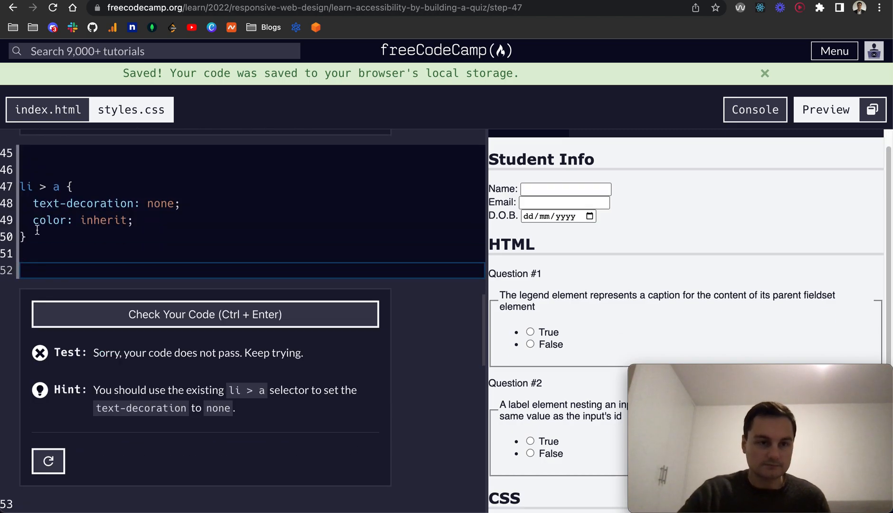
scroll(151, 197, "up", 4)
scroll(151, 197, "up", 3)
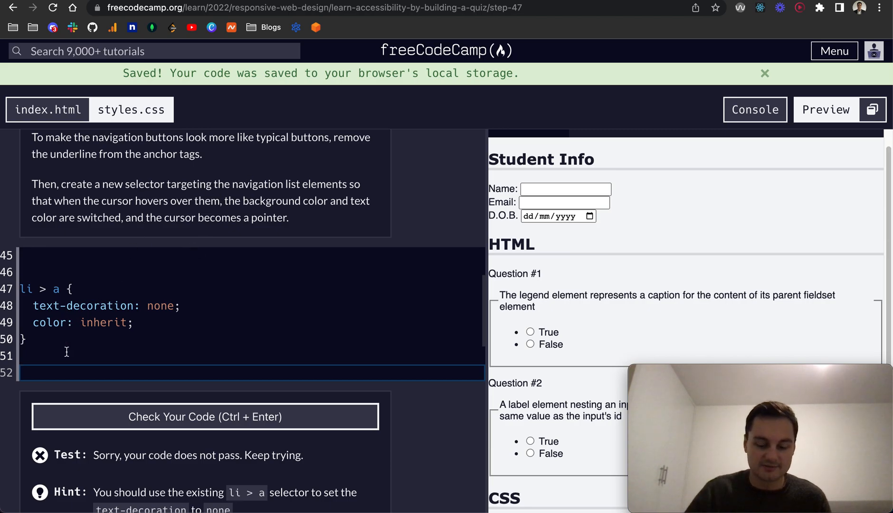
type("li:")
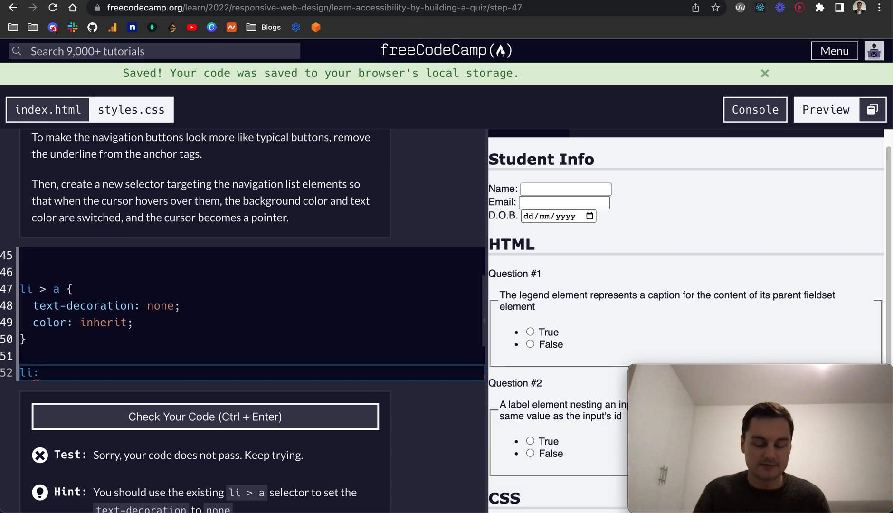
type("hover {")
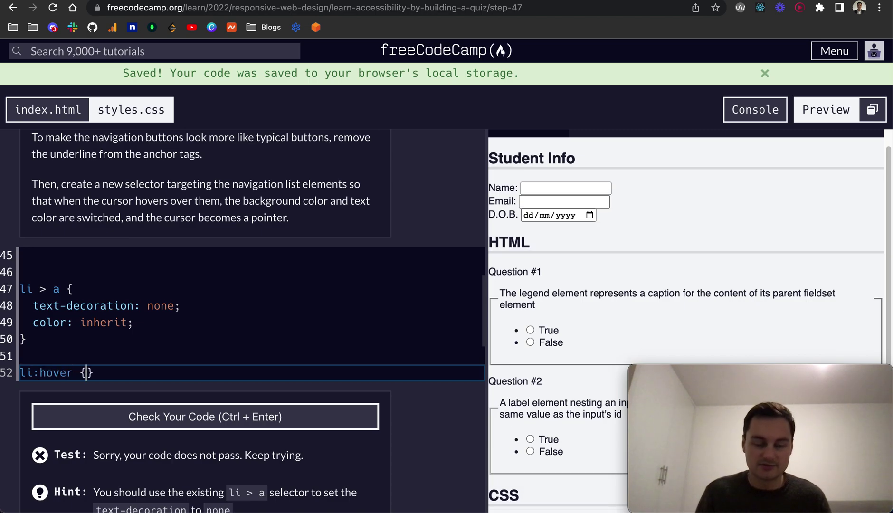
Step: Start a li:hover rule, fixing the extra colon in its selector
key("Return")
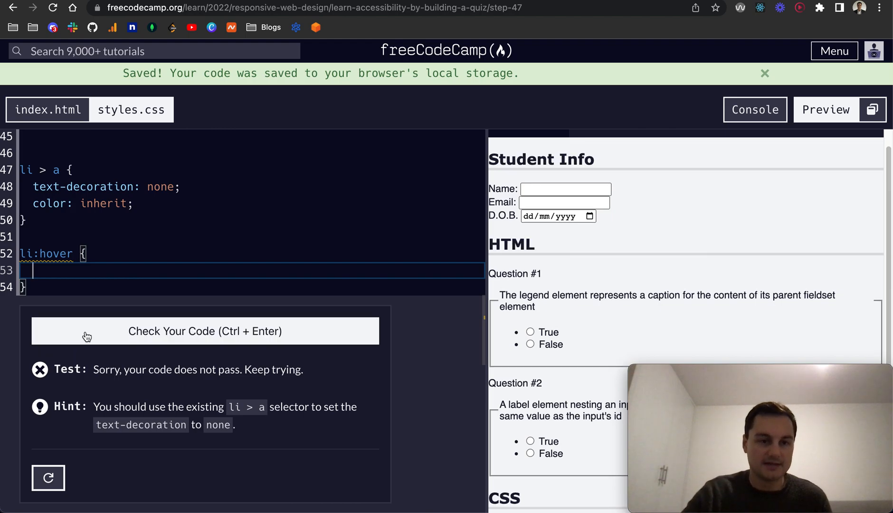
scroll(104, 315, "up", 1)
double_click(39, 334)
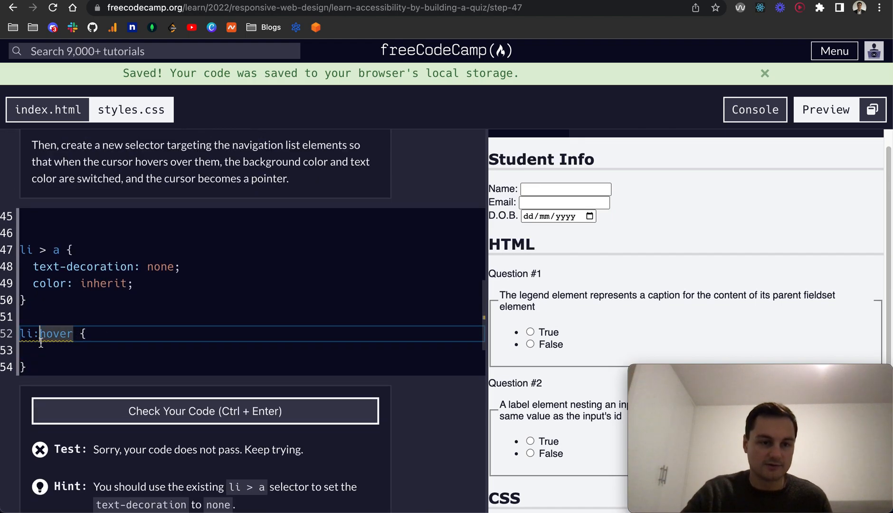
scroll(39, 334, "up", 1)
left_click(39, 354)
type(":")
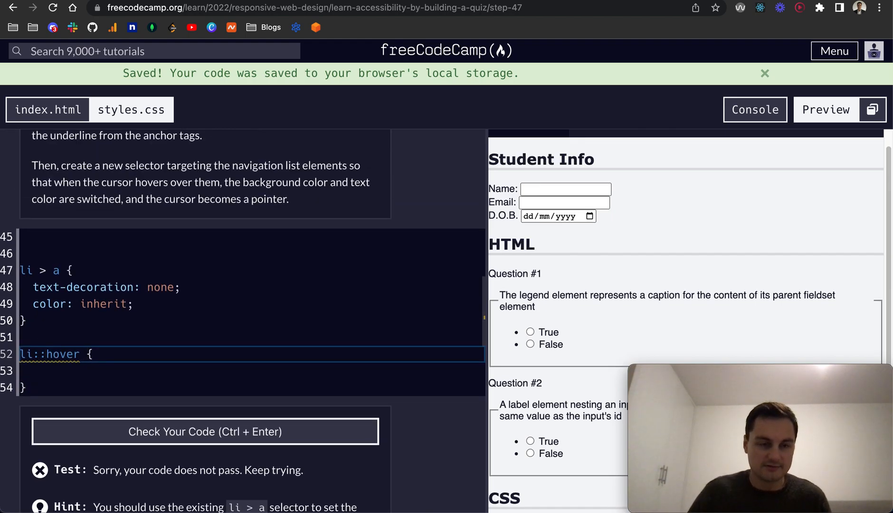
key("BackSpace")
Step: Add empty background-color: and color: declarations inside li:hover
left_click(75, 371)
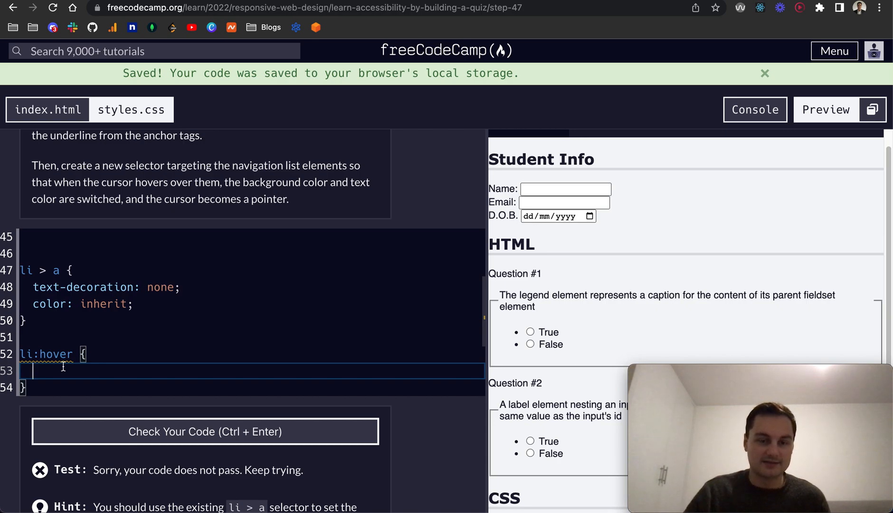
type("backgroun")
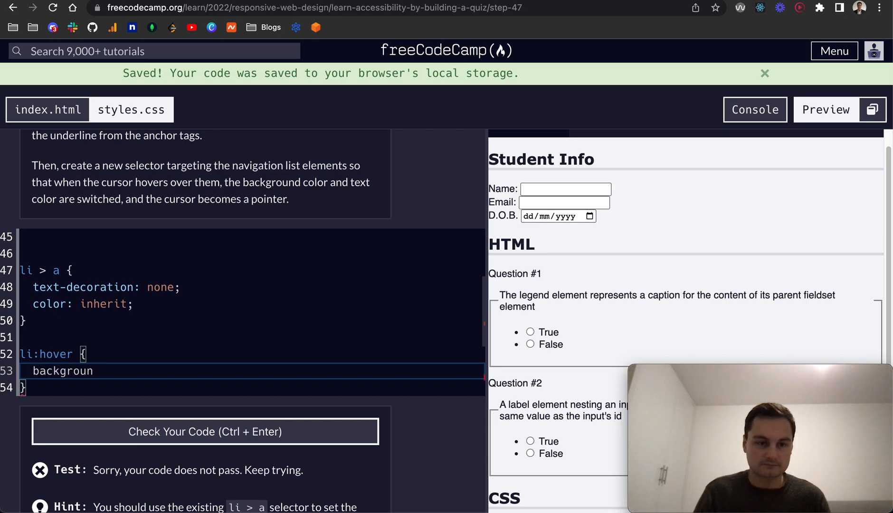
type("d-color:")
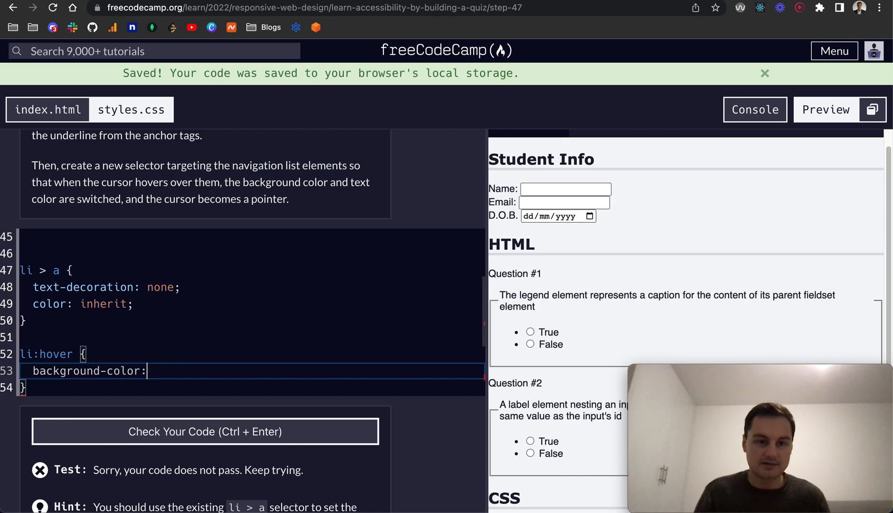
key("Return")
type("tex")
key("BackSpace")
key("BackSpace")
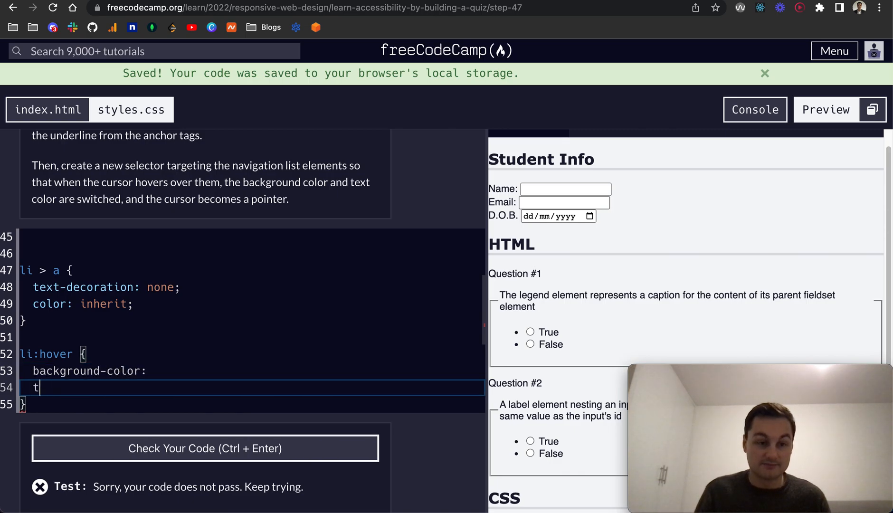
type("color:")
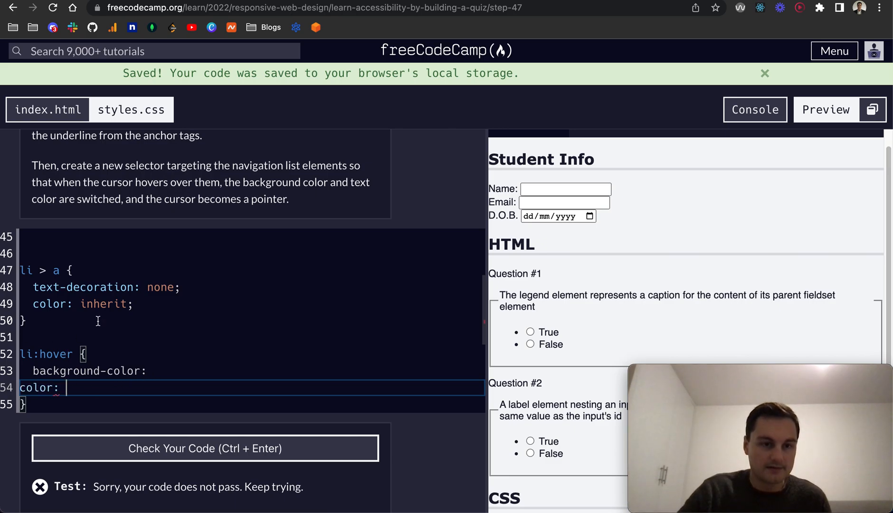
scroll(98, 321, "up", 5)
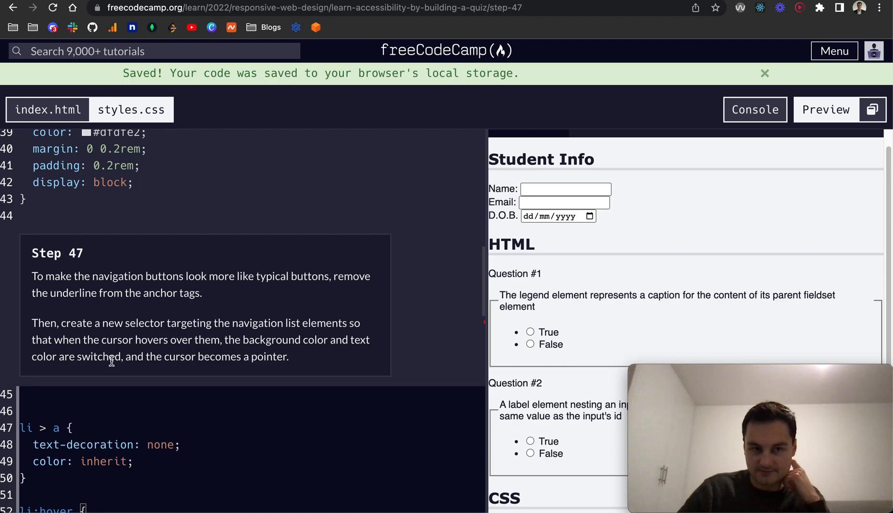
scroll(111, 362, "up", 1)
Step: Copy #dfdfe2 from nav > ul > li as the li:hover background colour
double_click(115, 152)
key("super+c")
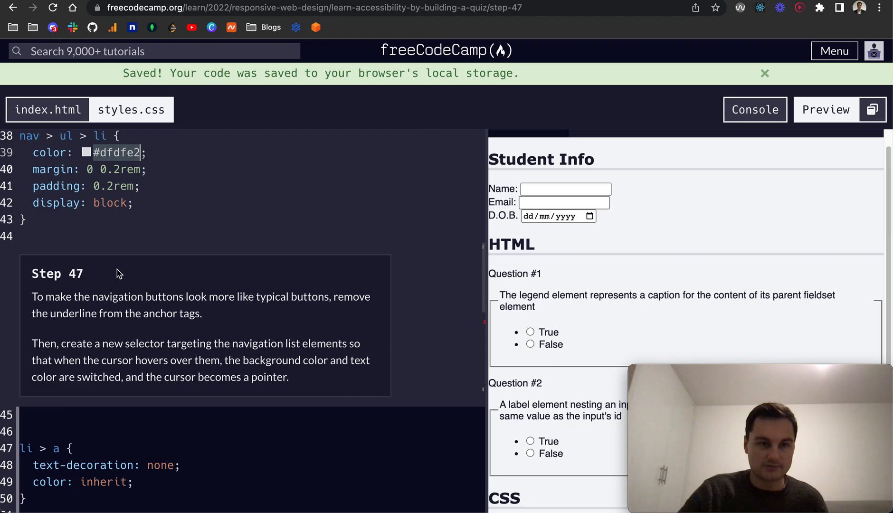
scroll(116, 268, "down", 4)
left_click(154, 463)
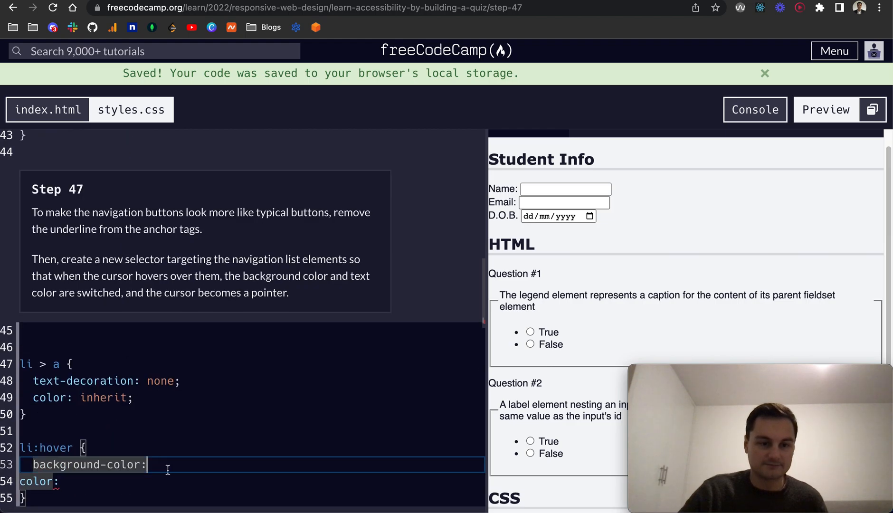
key("super+v")
type(";")
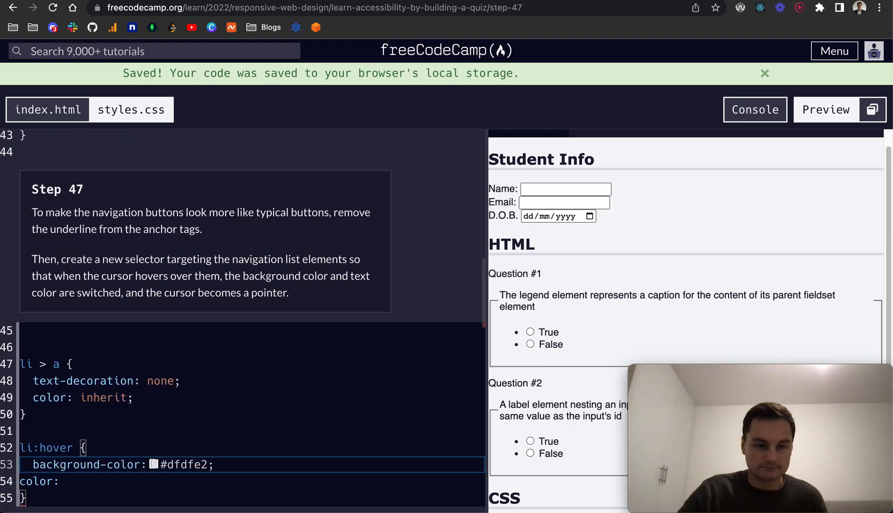
scroll(160, 342, "up", 10)
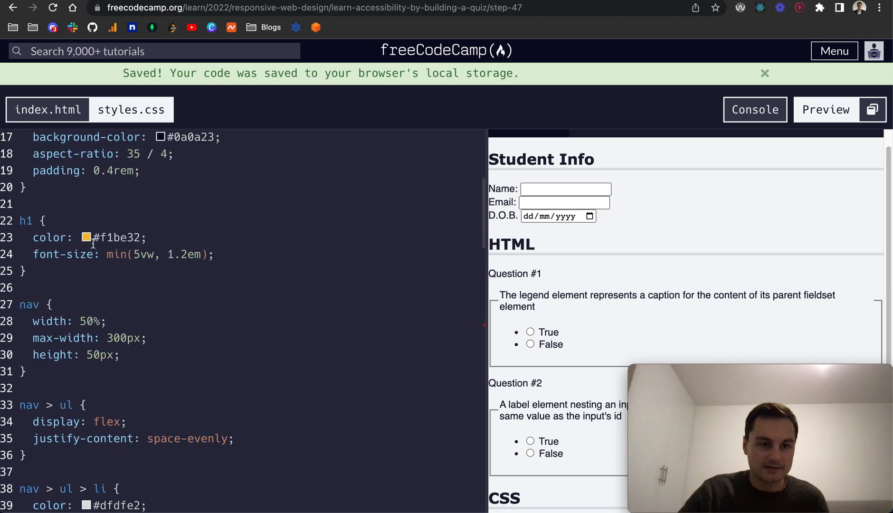
scroll(94, 238, "up", 2)
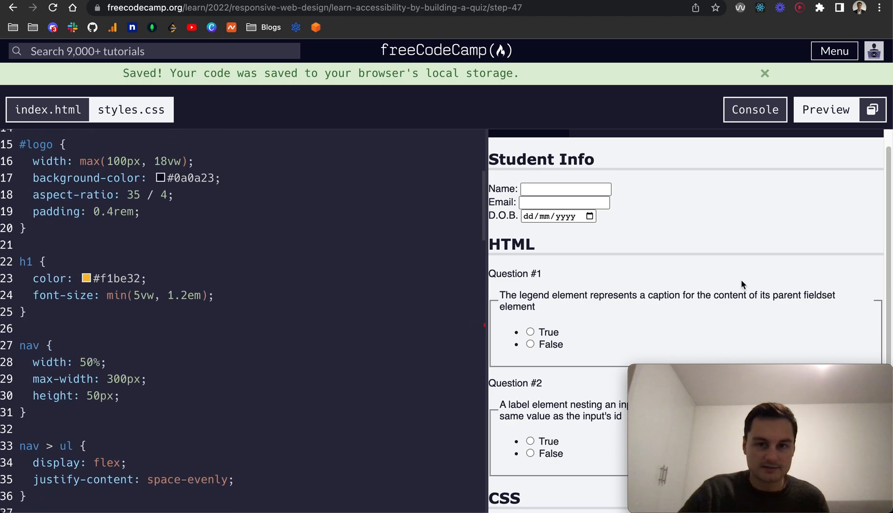
scroll(741, 279, "up", 2)
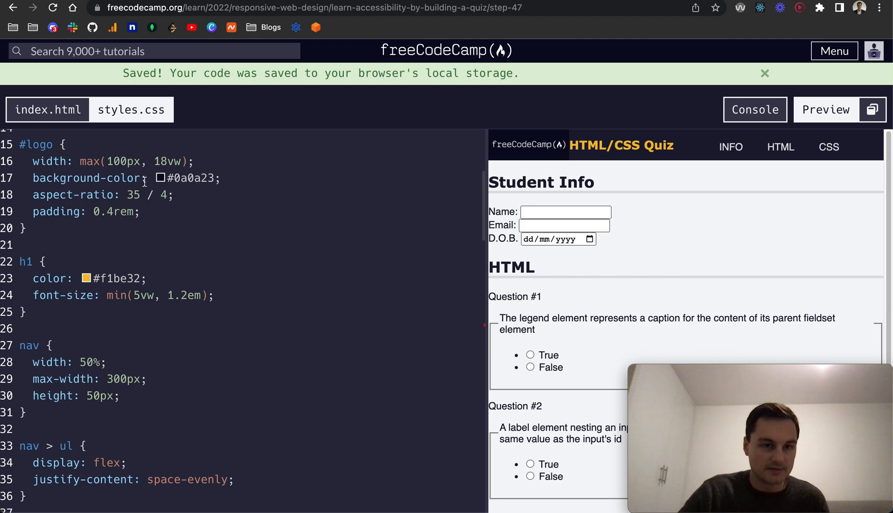
Step: Copy the header's #1b1b32 as the li:hover text colour
left_click_drag(146, 177, 218, 178)
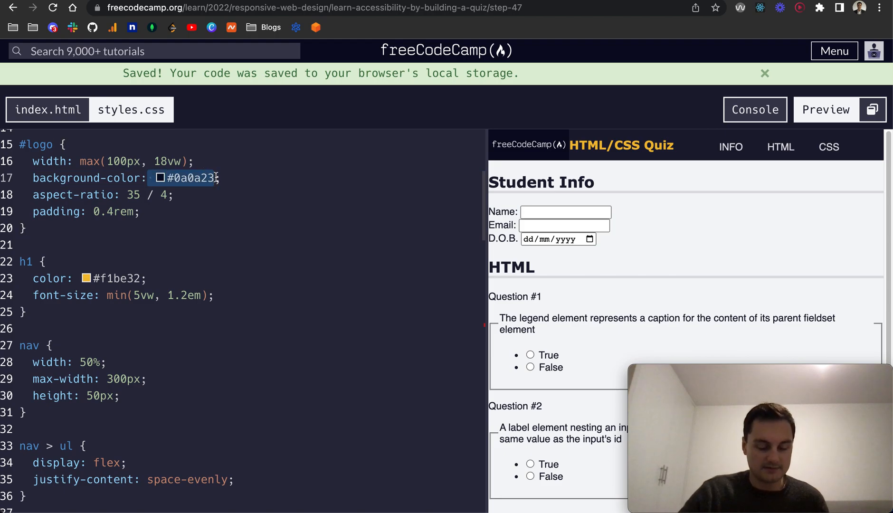
scroll(170, 237, "down", 5)
scroll(170, 333, "down", 5)
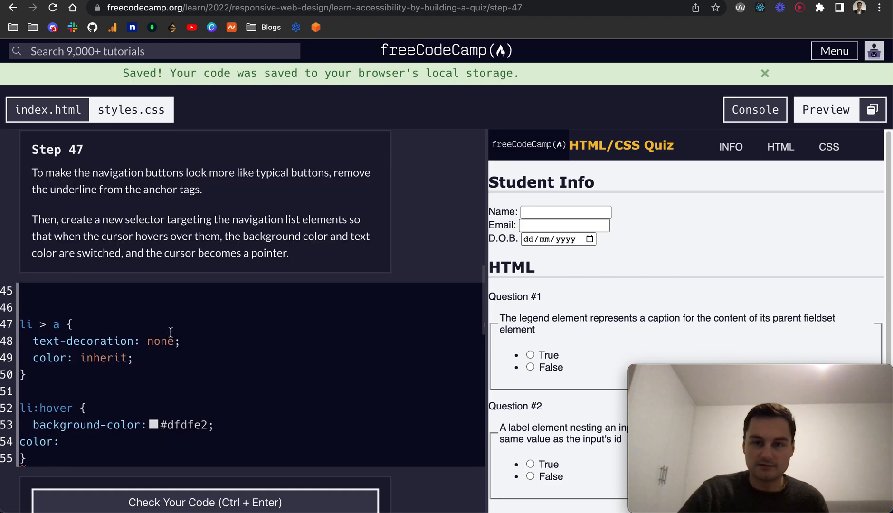
scroll(170, 331, "up", 5)
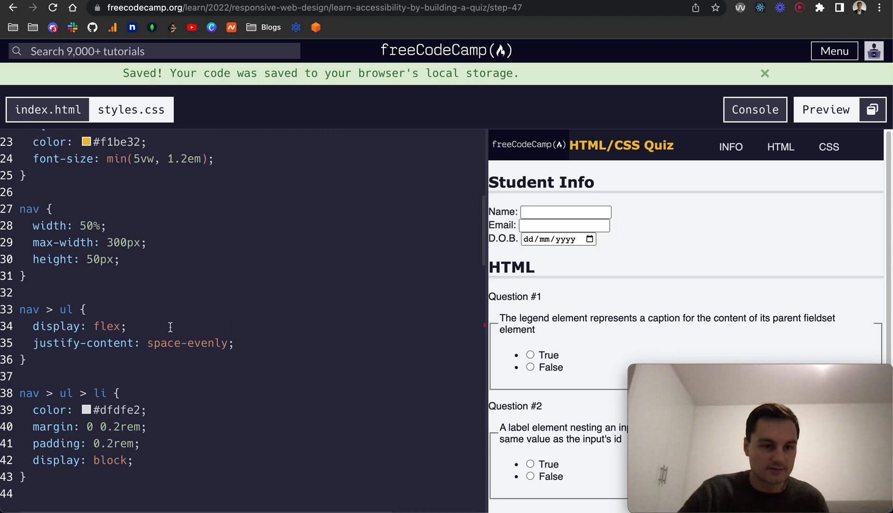
scroll(170, 327, "up", 2)
scroll(169, 325, "up", 5)
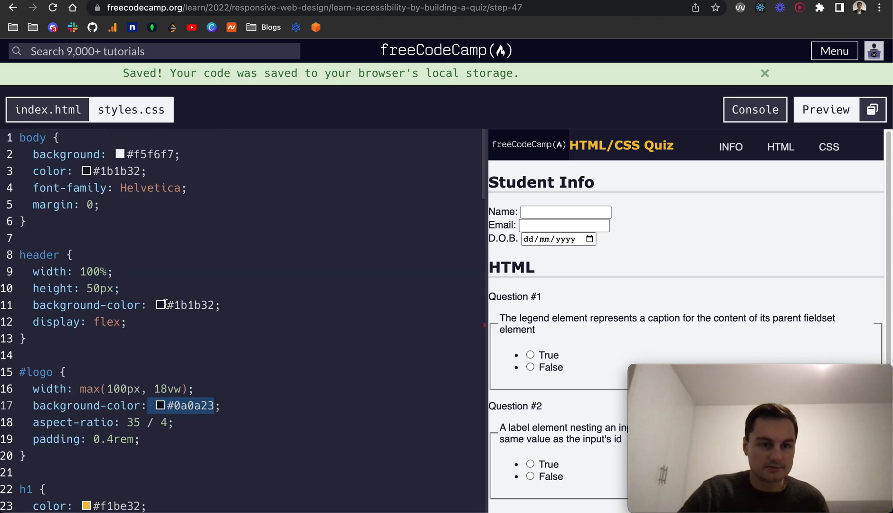
left_click_drag(167, 305, 212, 307)
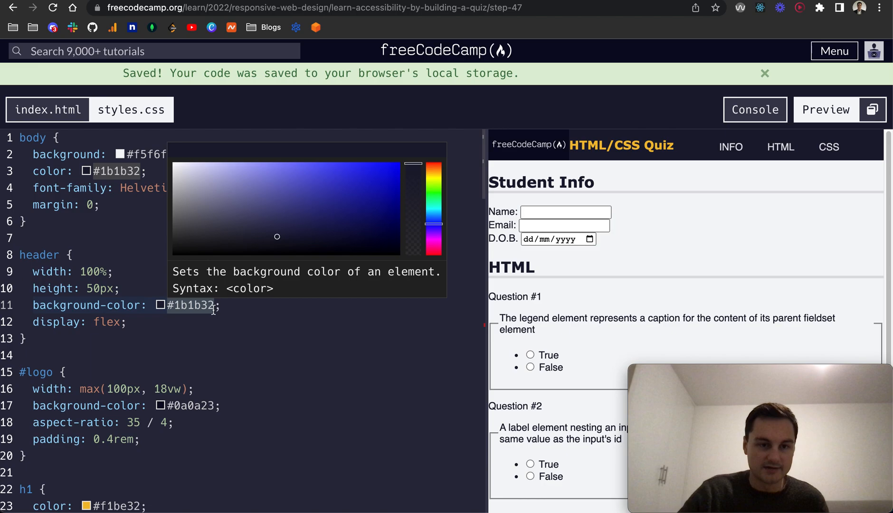
scroll(214, 311, "down", 10)
scroll(167, 334, "down", 5)
scroll(167, 335, "down", 4)
scroll(139, 300, "up", 2)
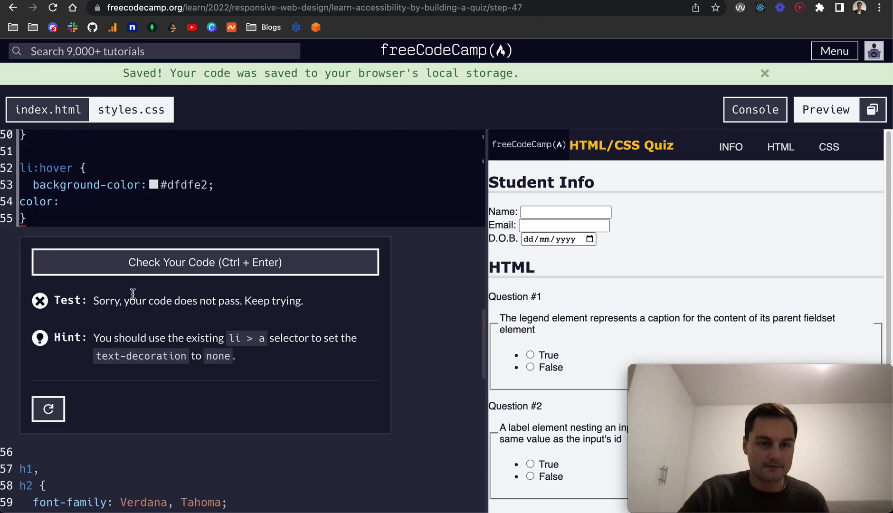
scroll(132, 292, "up", 1)
left_click(107, 248)
type("#1b1b32")
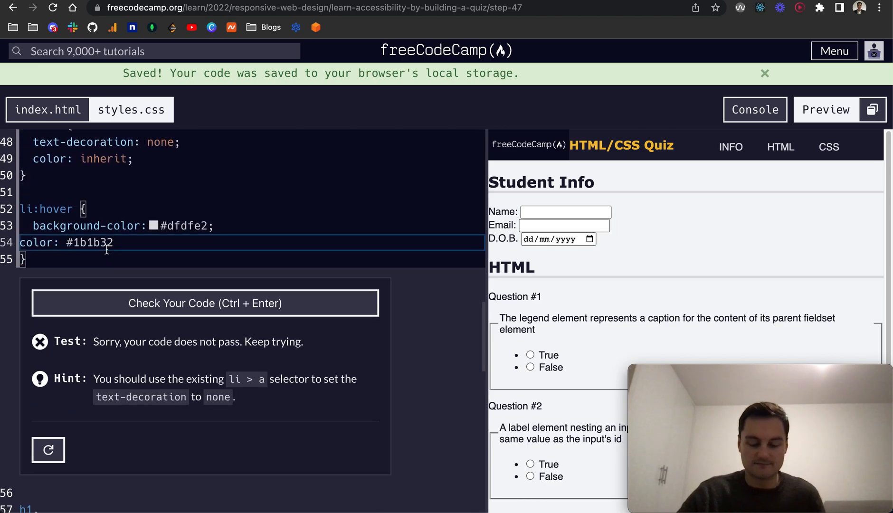
type(";")
Step: Test the hover rule, change the selector to li::hover and re-test, getting a nav-scoped selector hint
left_click(120, 303)
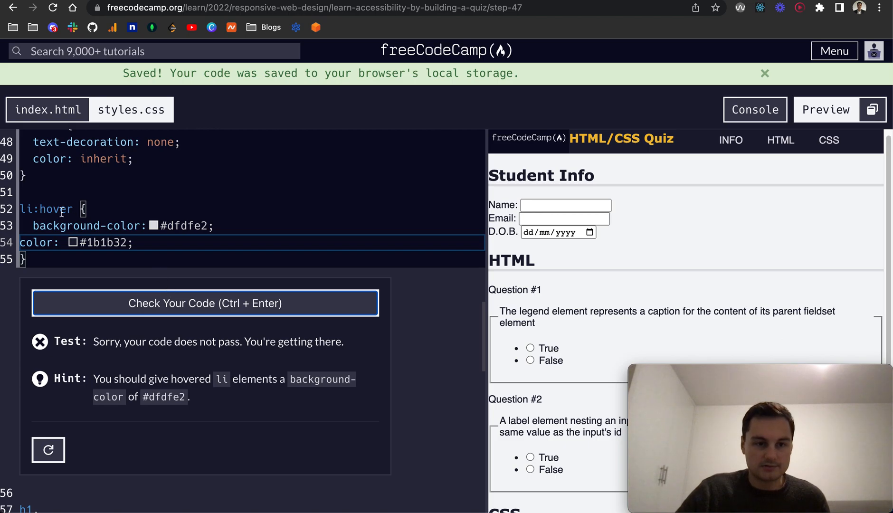
scroll(106, 265, "up", 1)
left_click(38, 230)
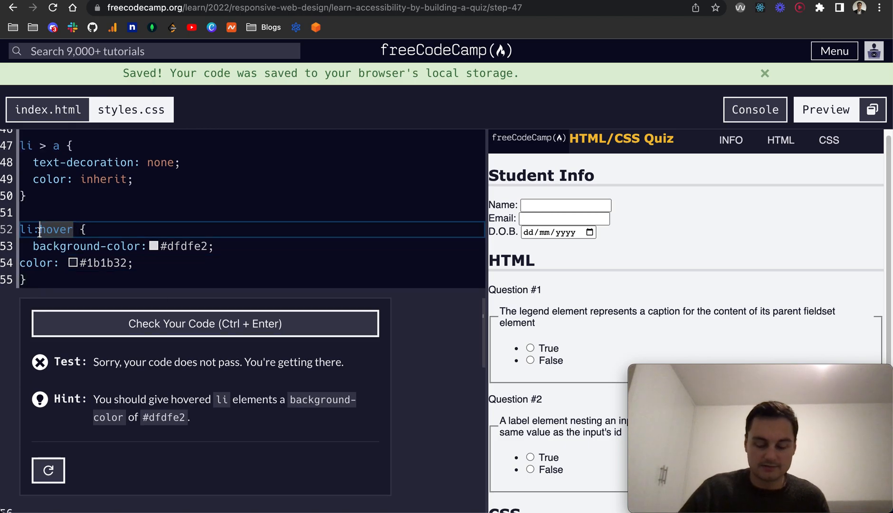
type(":")
left_click(167, 323)
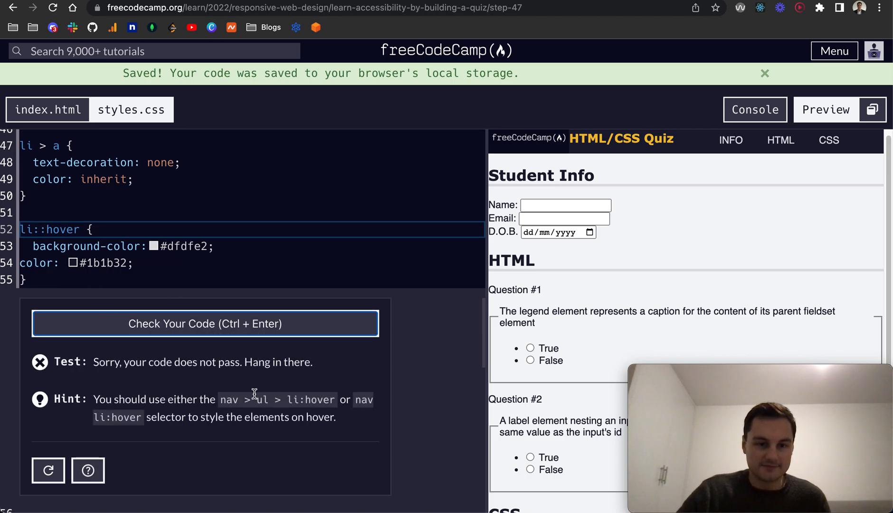
Step: Correct the selector to nav li:hover by removing the extra colon and the > combinator
left_click(21, 229)
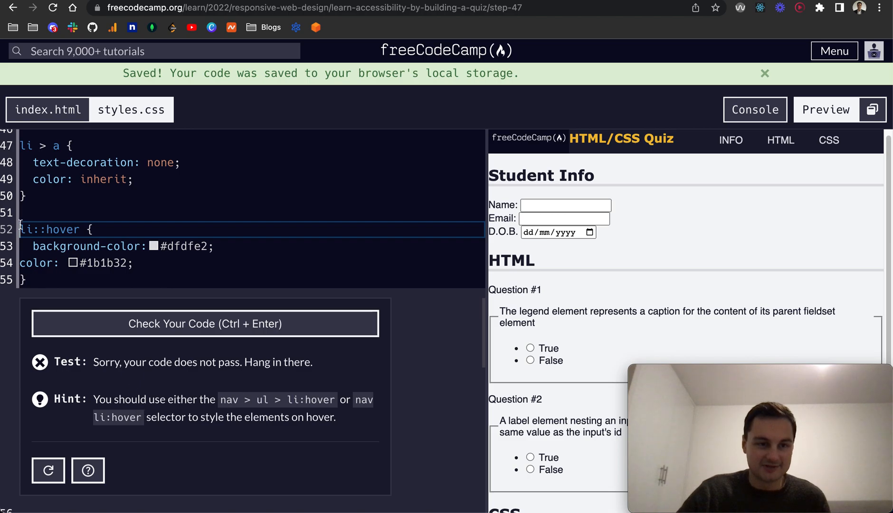
type("nav >")
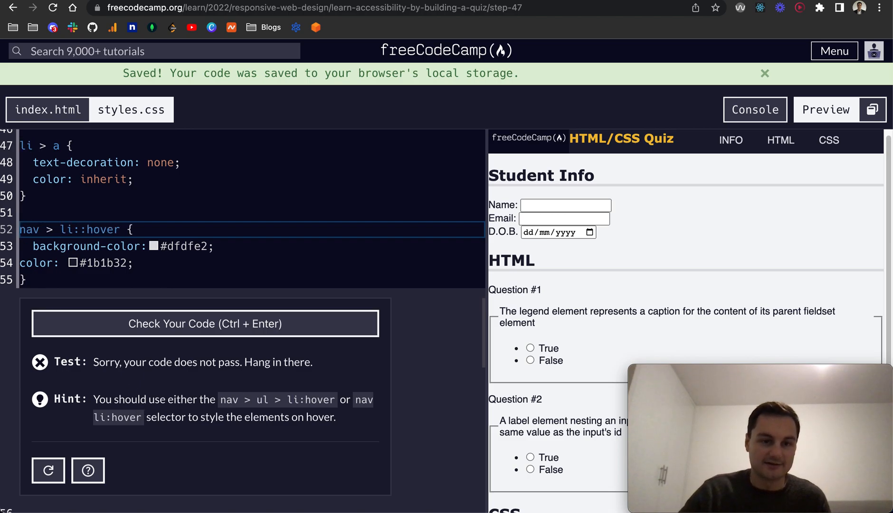
left_click(70, 321)
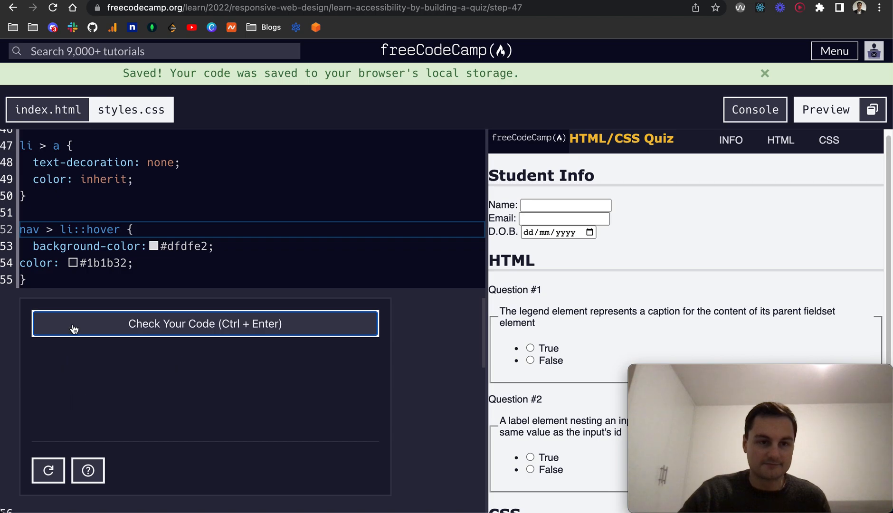
left_click(78, 229)
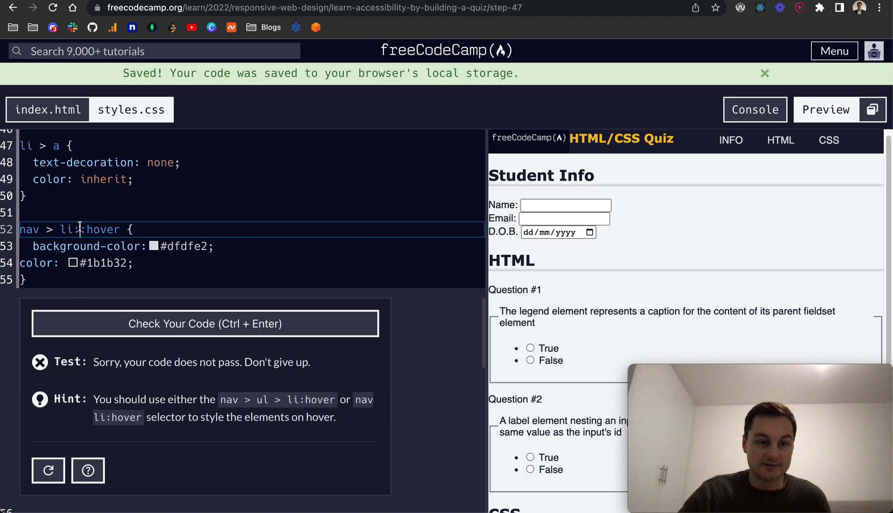
key("BackSpace")
left_click(56, 229)
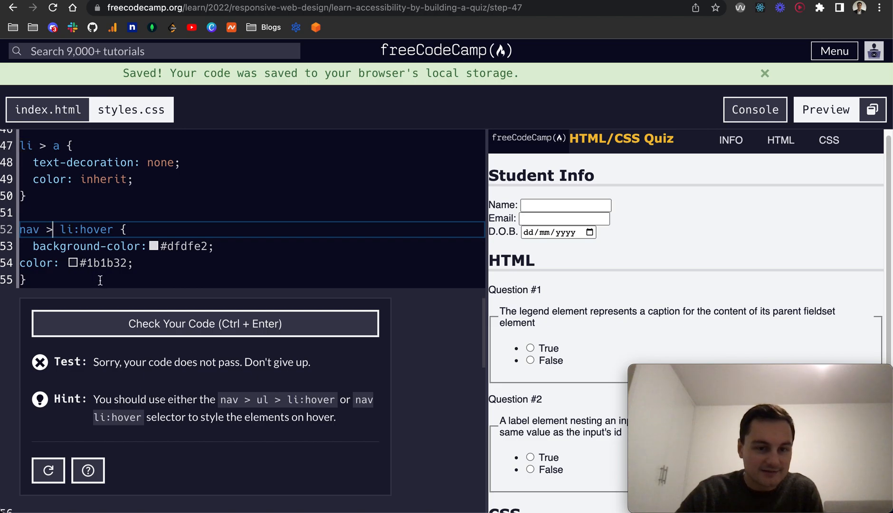
key("BackSpace")
key("BackSpace")
left_click(121, 327)
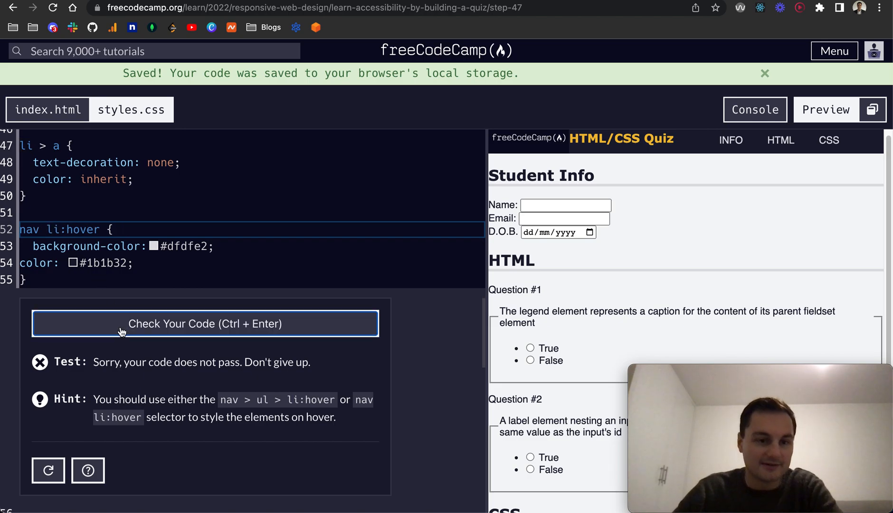
left_click(207, 326)
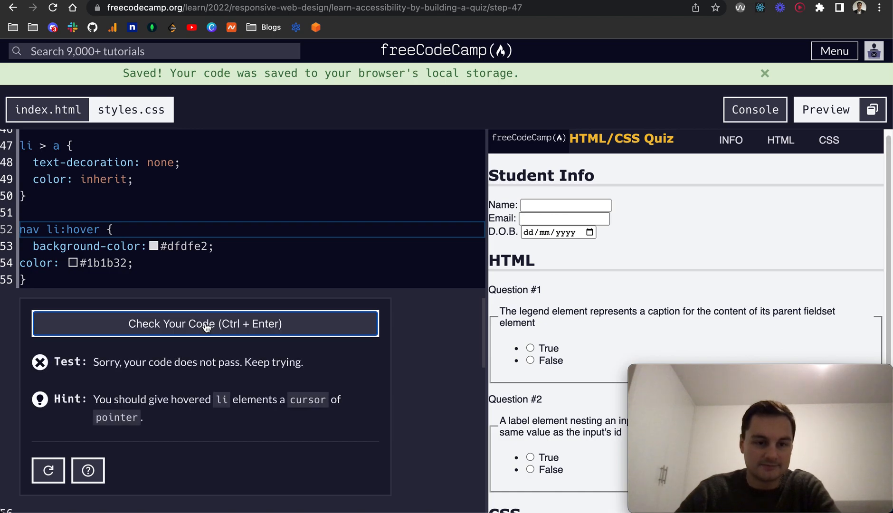
Step: Add cursor: pointer to the hover rule, pass Step 47 and advance to Step 48
left_click(168, 264)
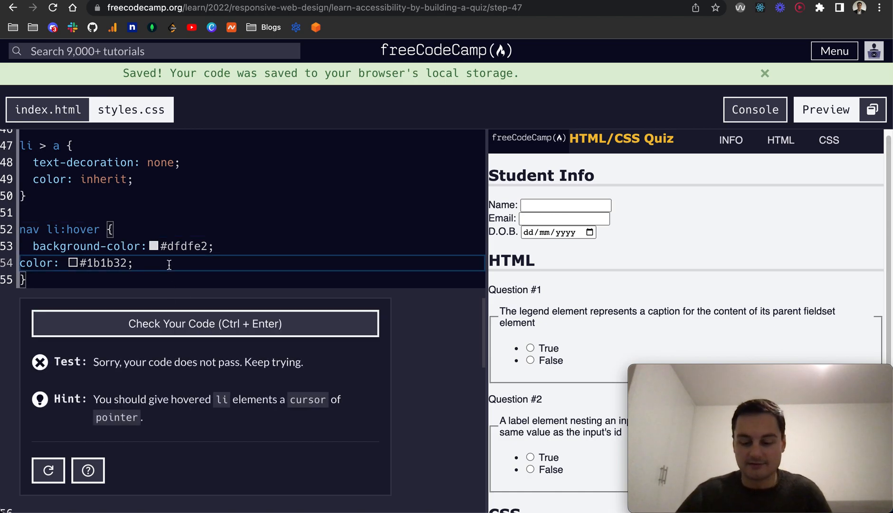
key("Return")
type("cursor: ")
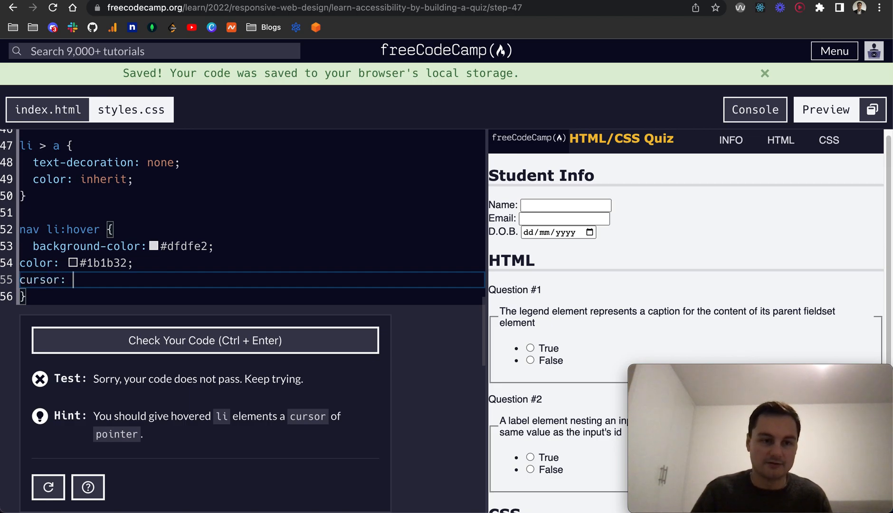
type("pointer;")
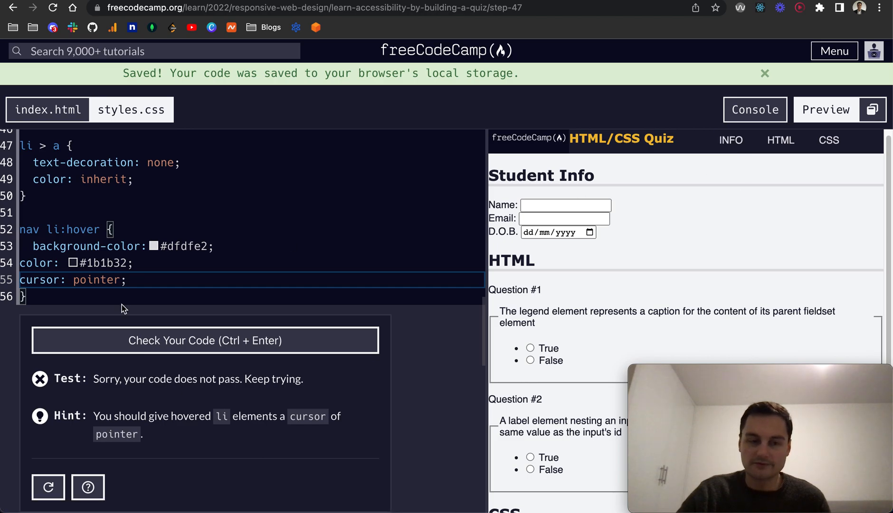
left_click(126, 340)
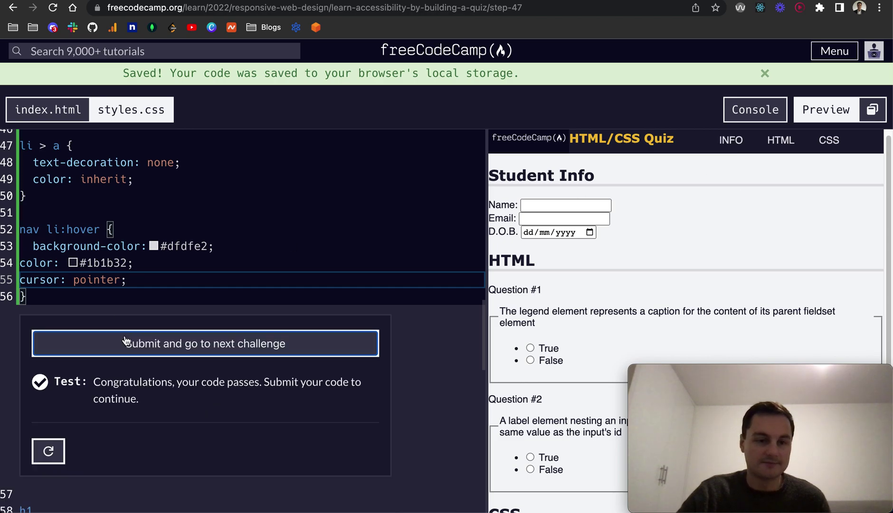
left_click(149, 349)
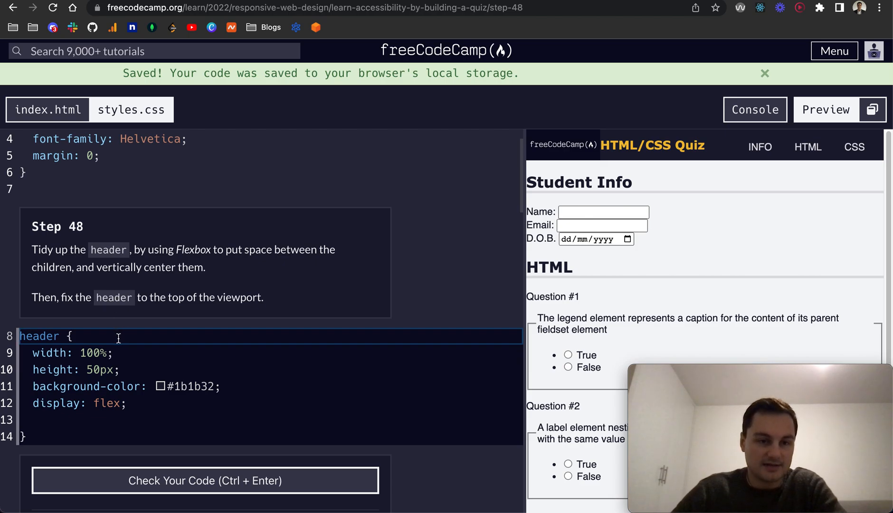
Step: Give header justify-content: space-between, align-items: center and position: fixed, then run the check
left_click(137, 403)
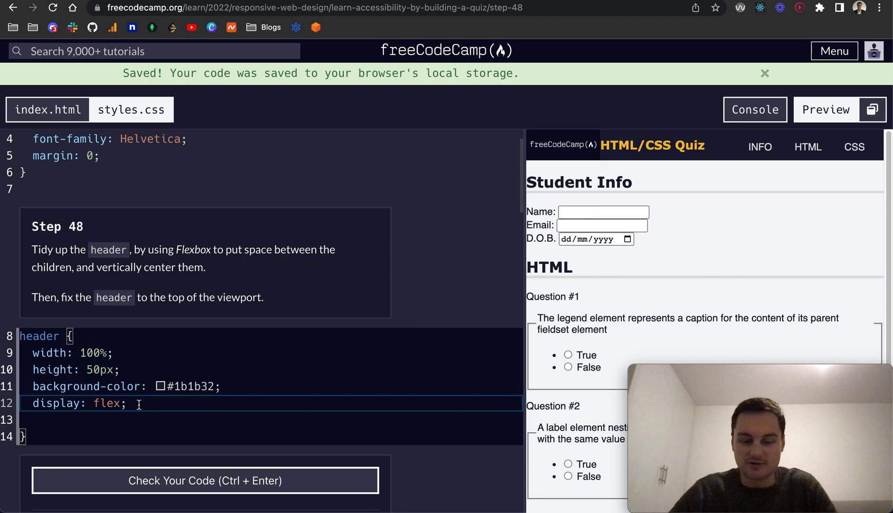
key("Return")
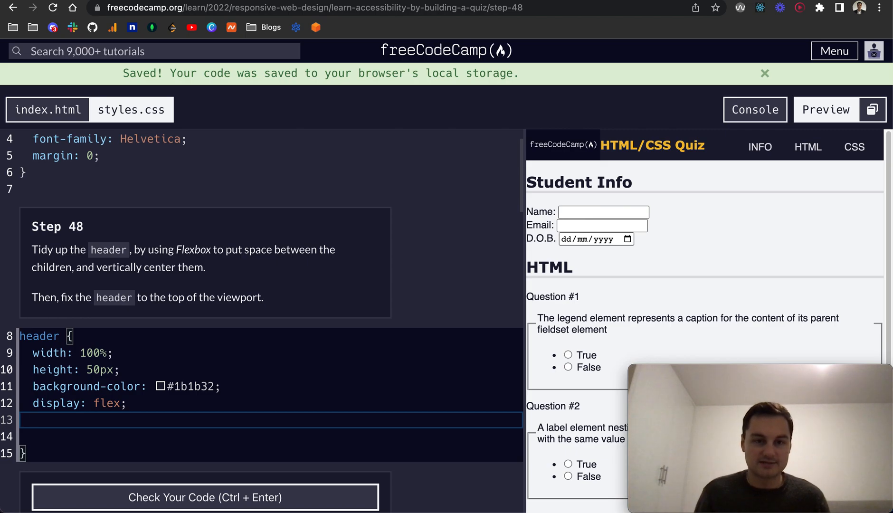
type("justify-c")
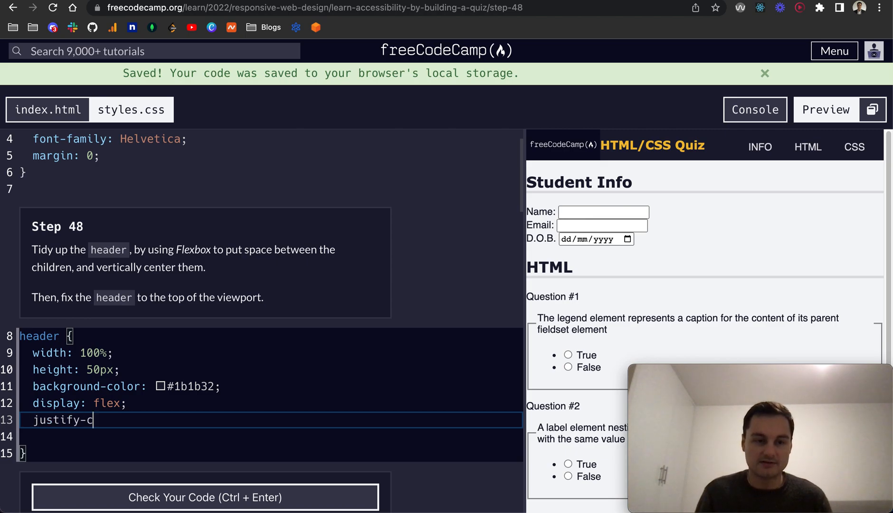
type("ontent: ")
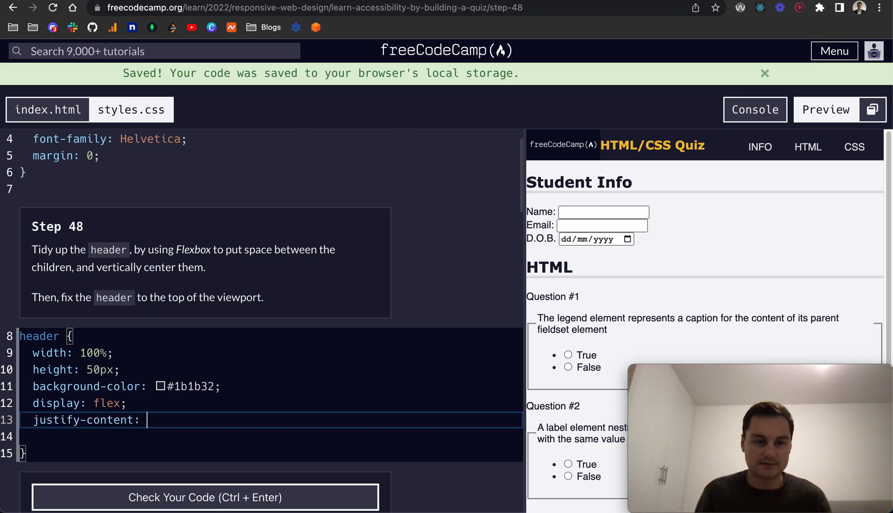
type("space-between")
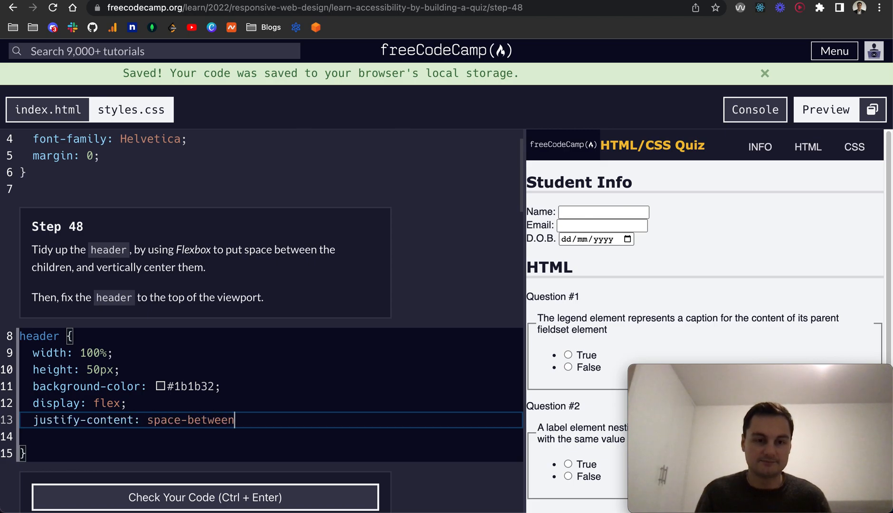
type(";")
key("Return")
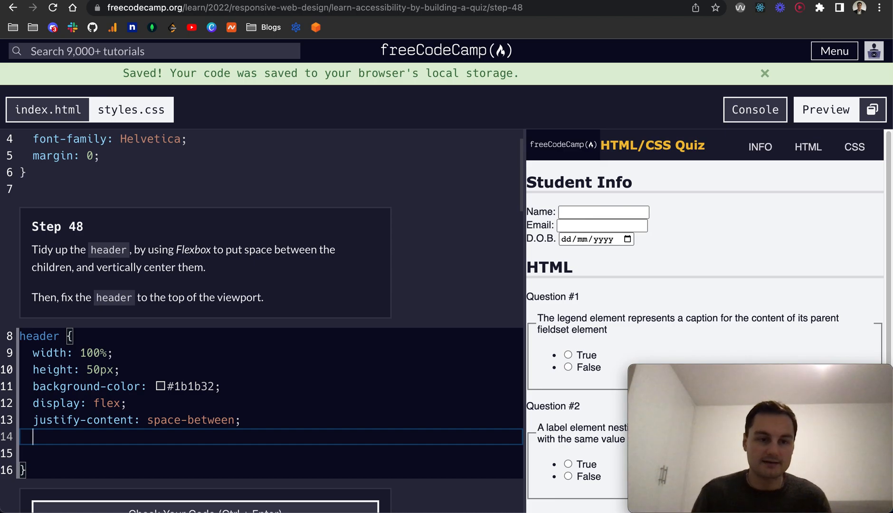
type("alin")
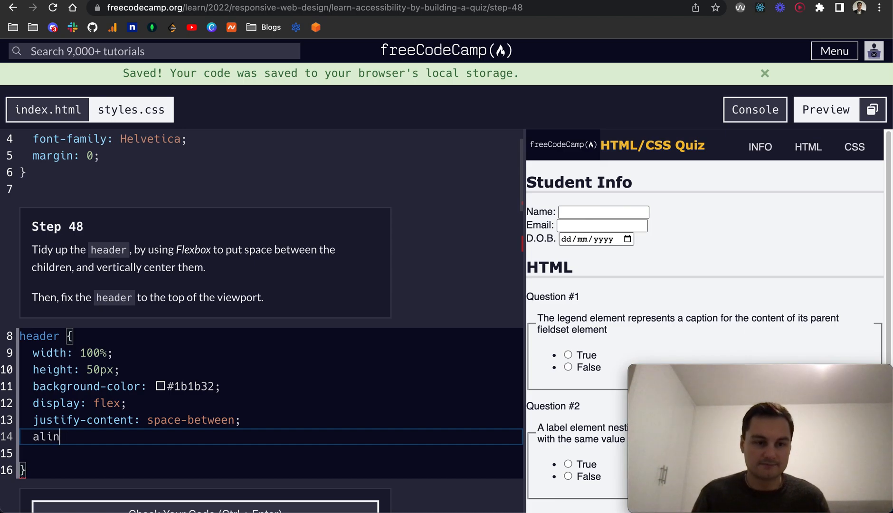
key("BackSpace")
type("gn-items")
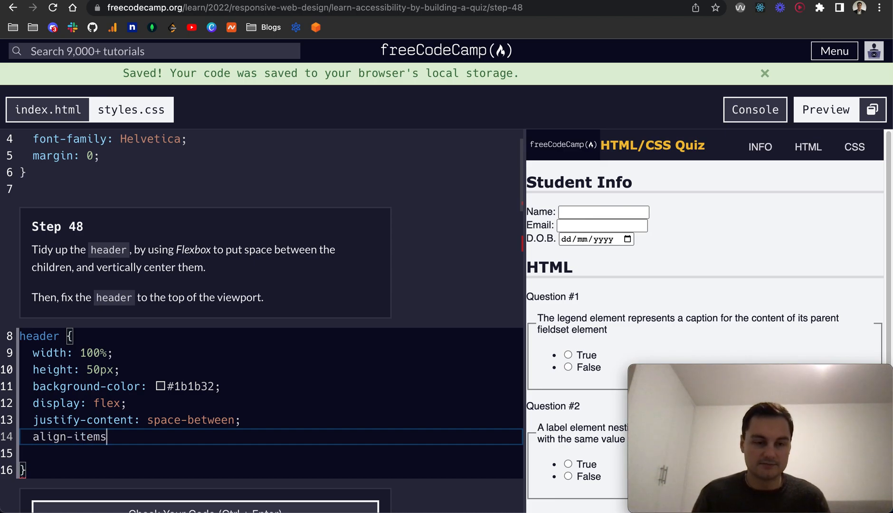
type(": center;")
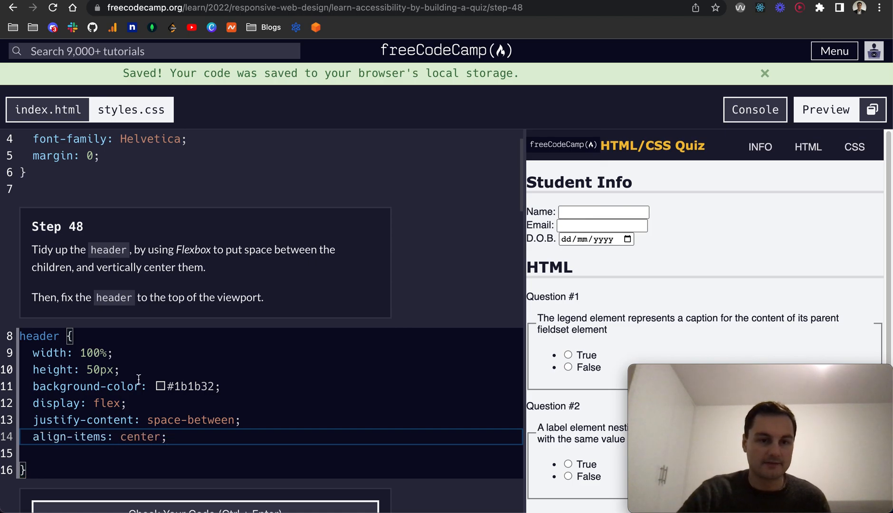
scroll(138, 379, "down", 1)
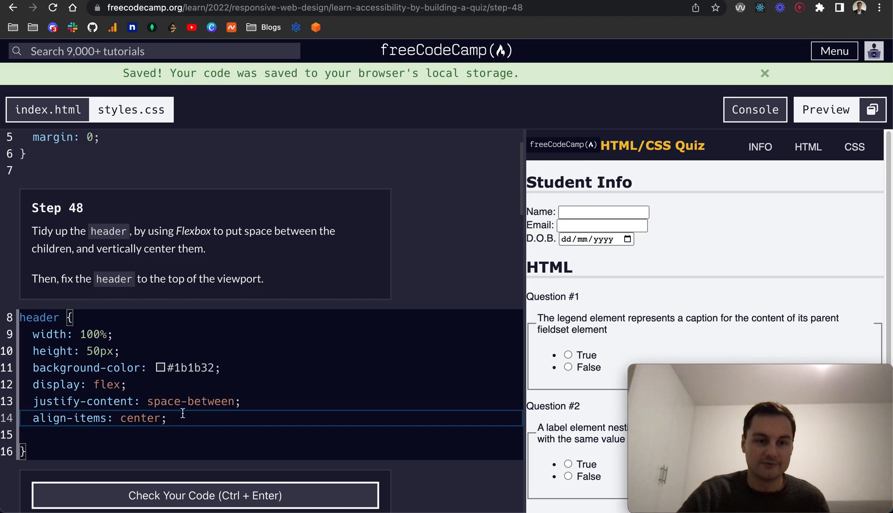
scroll(182, 416, "down", 1)
scroll(182, 412, "down", 1)
left_click(173, 388)
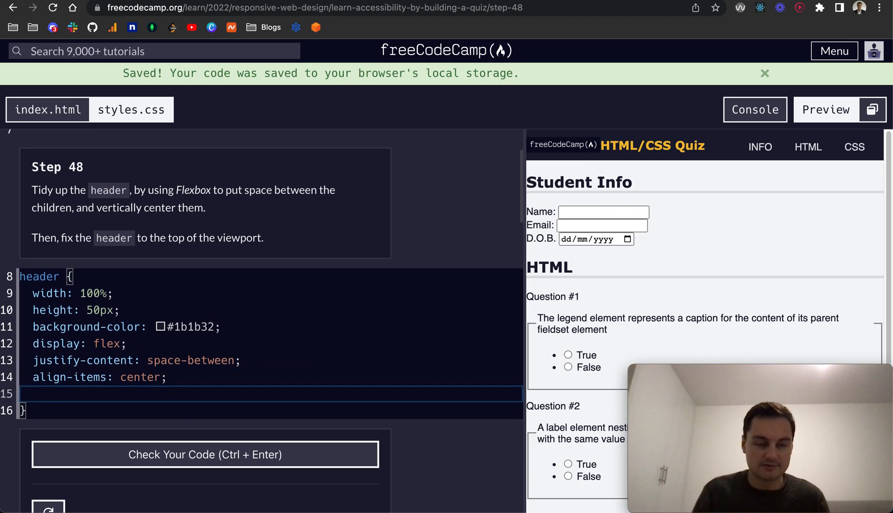
type("posit")
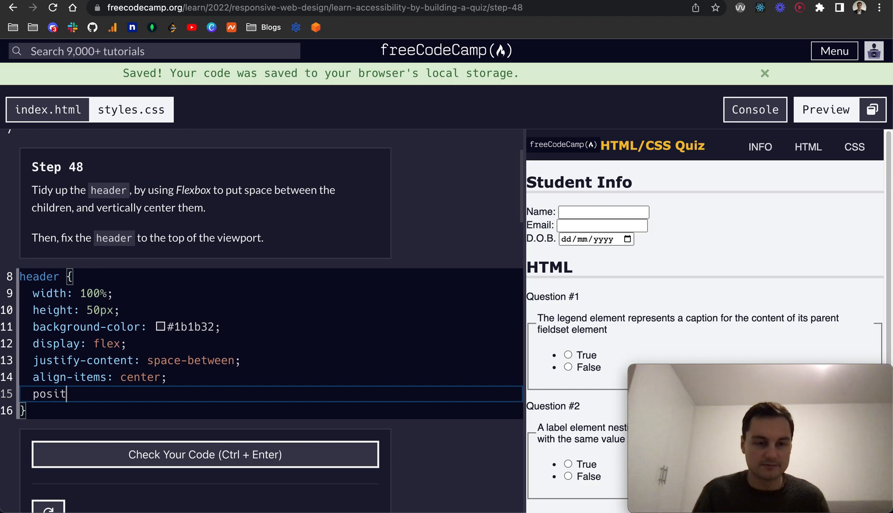
type("ion: fixed;")
key("ctrl+s")
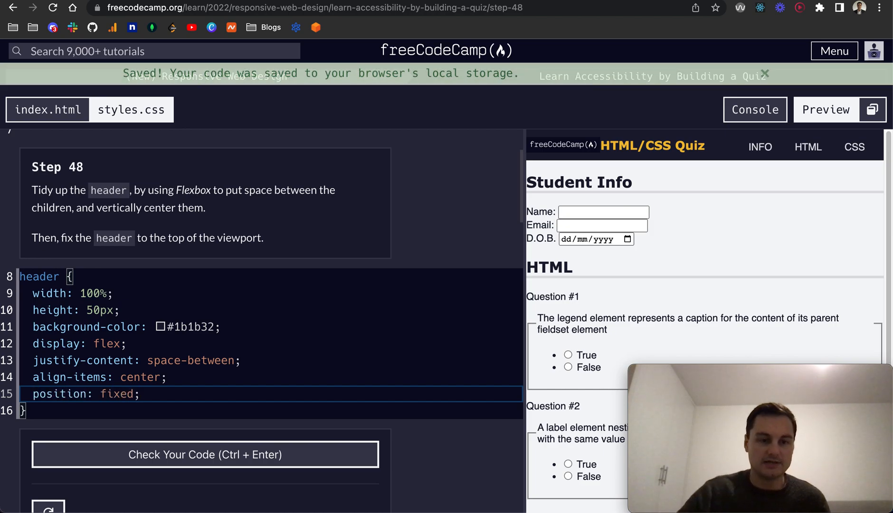
left_click(221, 455)
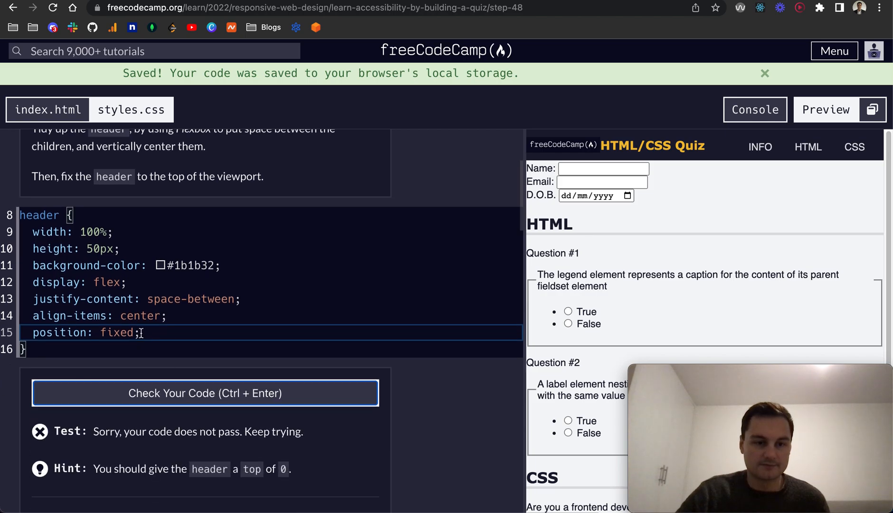
Step: Add top: 0 to the header rule, pass Step 48 and advance to Step 49
left_click(140, 332)
type("top")
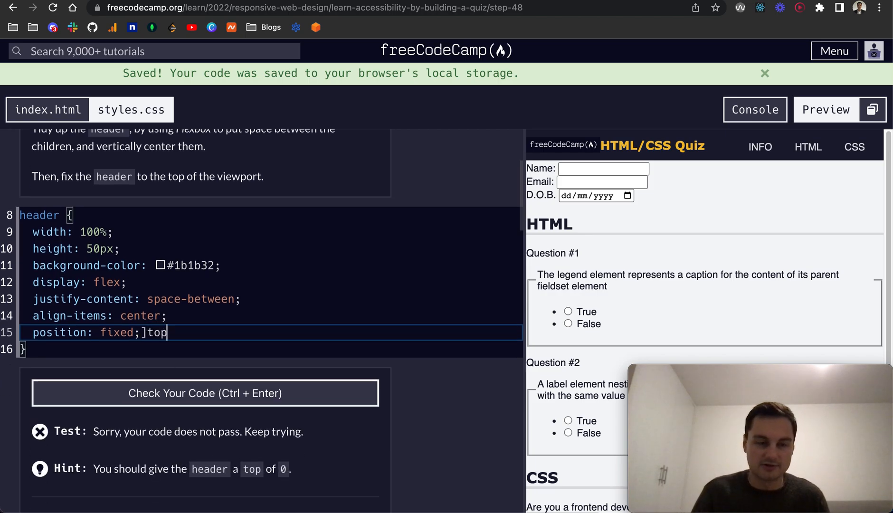
key("BackSpace")
key("BackSpace")
key("BackSpace")
key("BackSpace")
key("BackSpace")
key("BackSpace")
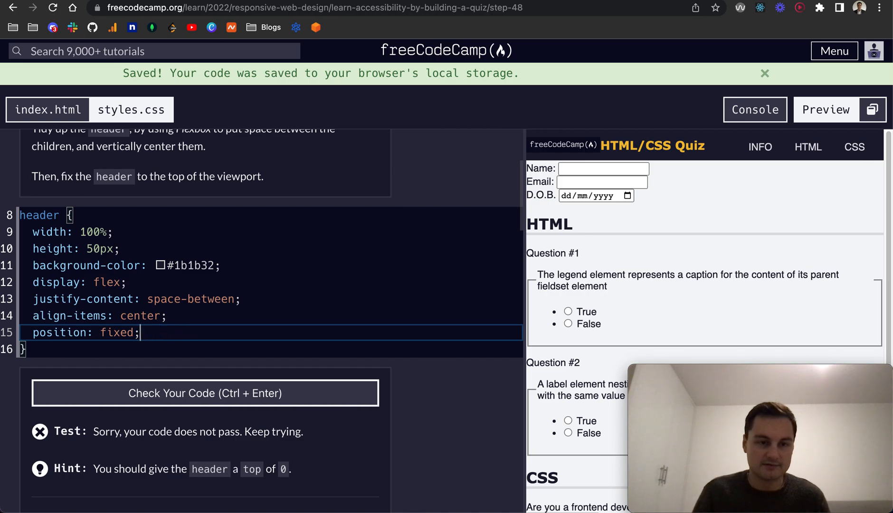
key("Return")
type("top: 0;")
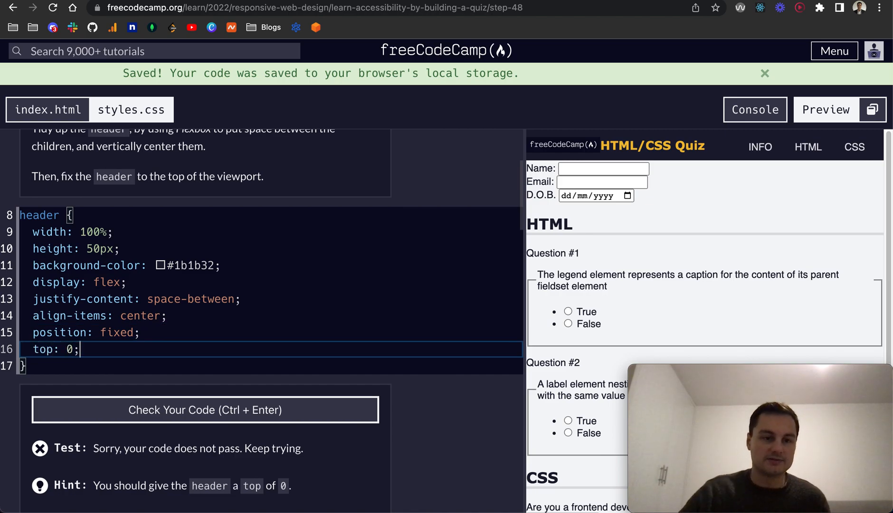
left_click(202, 410)
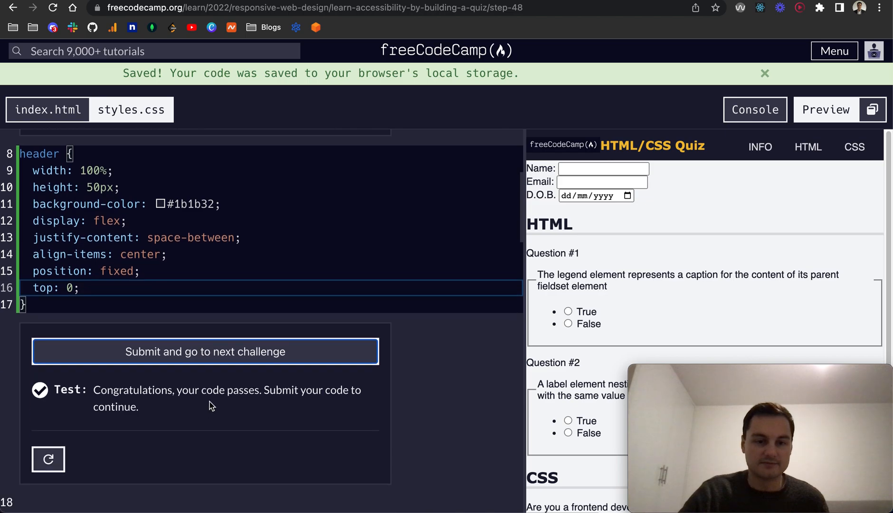
left_click(228, 356)
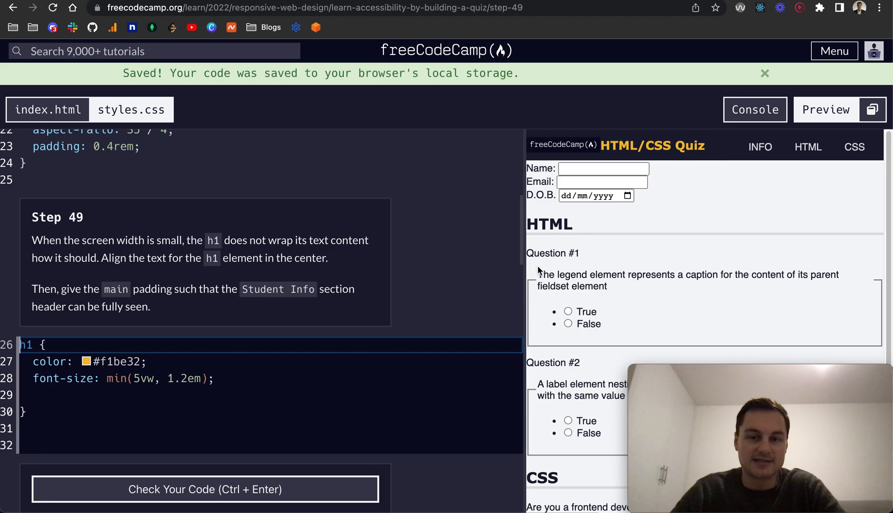
mouse_move(524, 268)
left_mouse_down()
mouse_move(732, 267)
mouse_move(544, 265)
left_mouse_up()
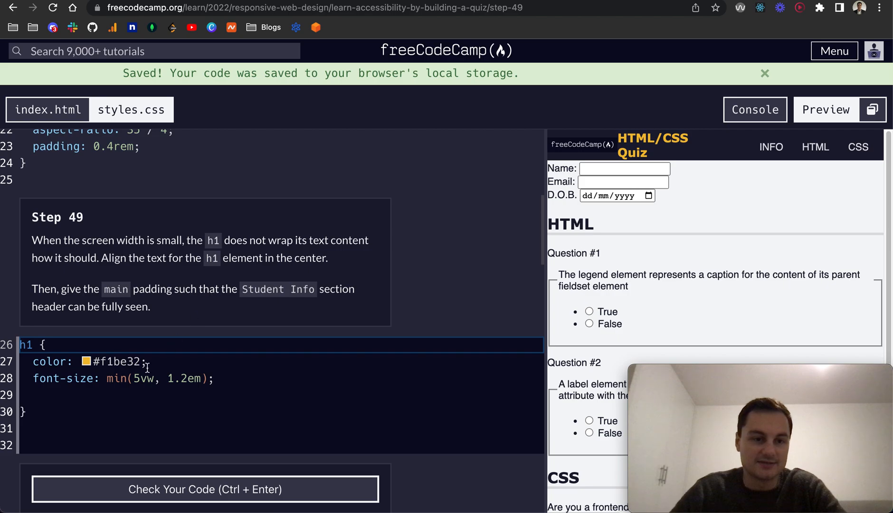
left_click(145, 399)
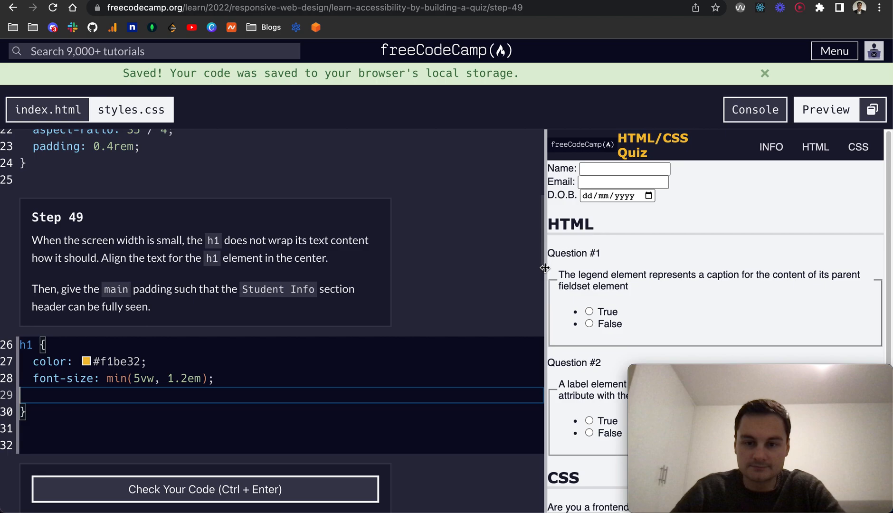
left_click_drag(569, 267, 540, 269)
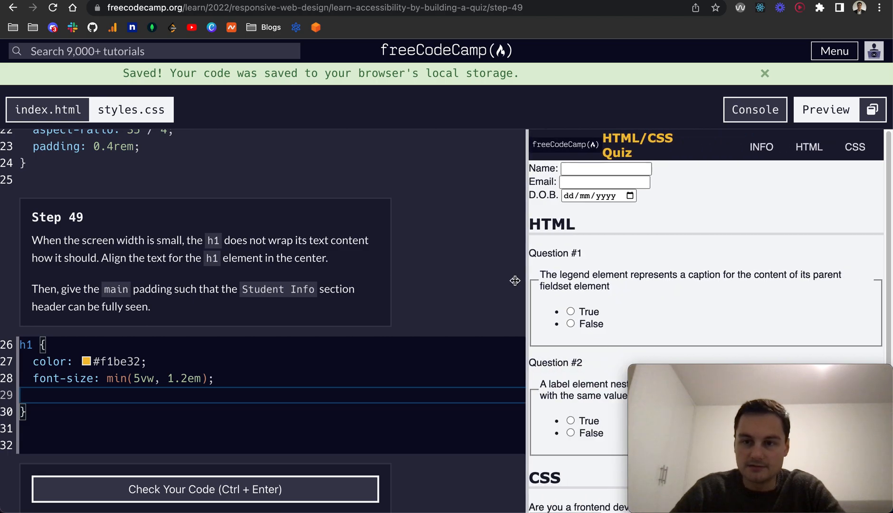
scroll(635, 272, "down", 5)
scroll(635, 272, "up", 5)
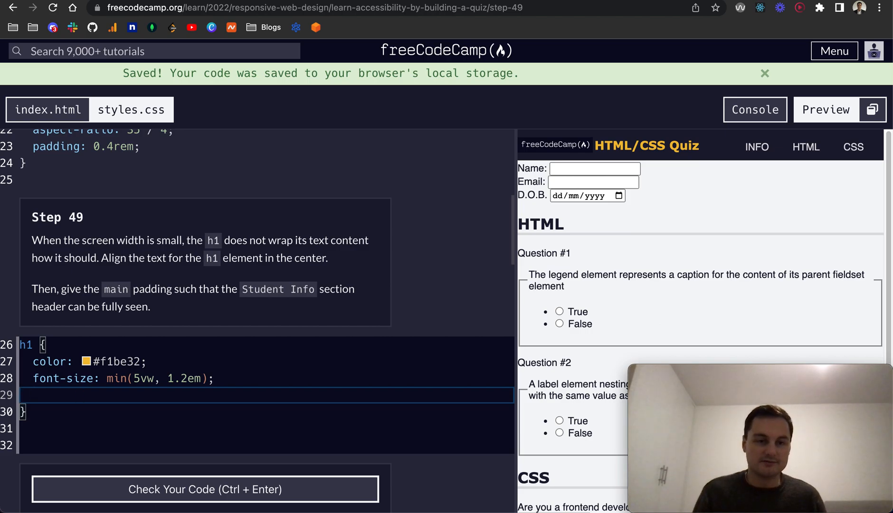
type("text-")
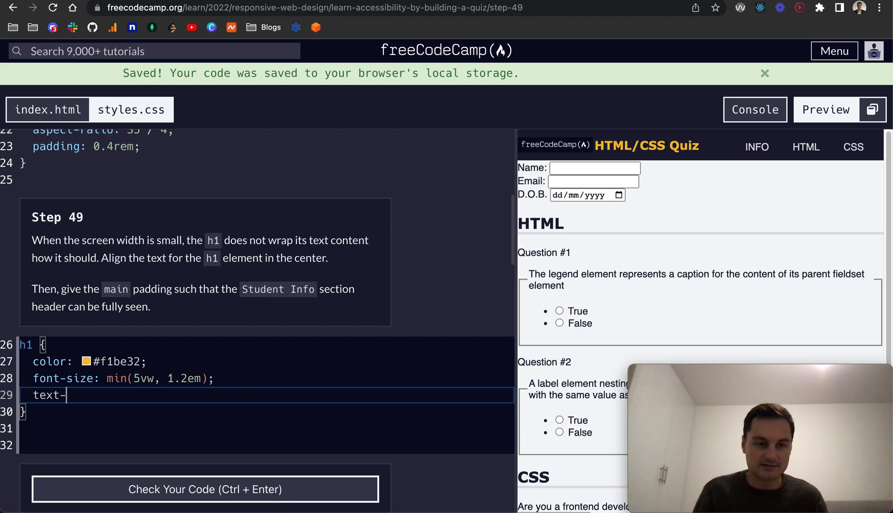
type("align: ")
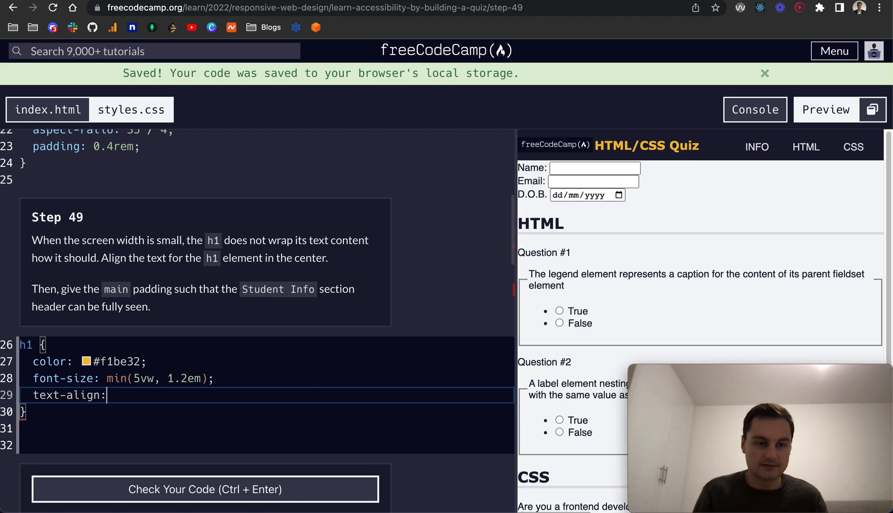
type("center;")
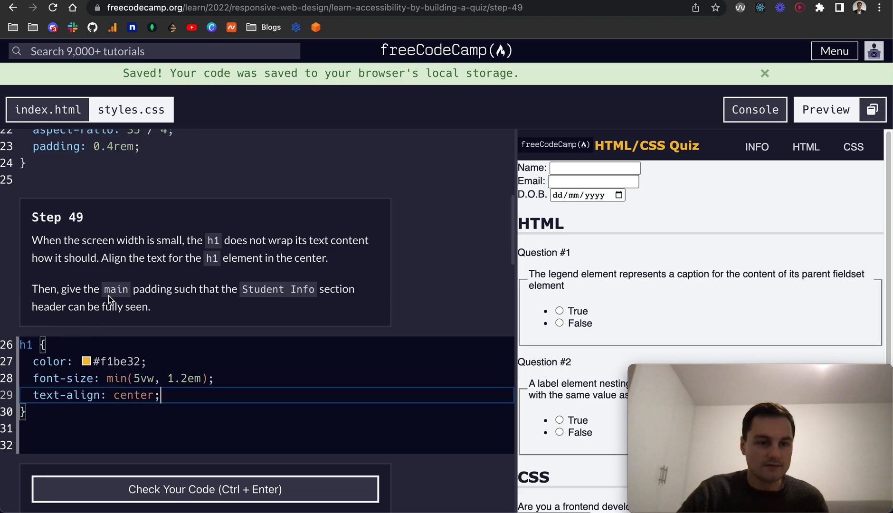
Step: Add a main rule with padding: 50px and resize the preview to view the layout
left_click(51, 416)
key("Return")
key("Return")
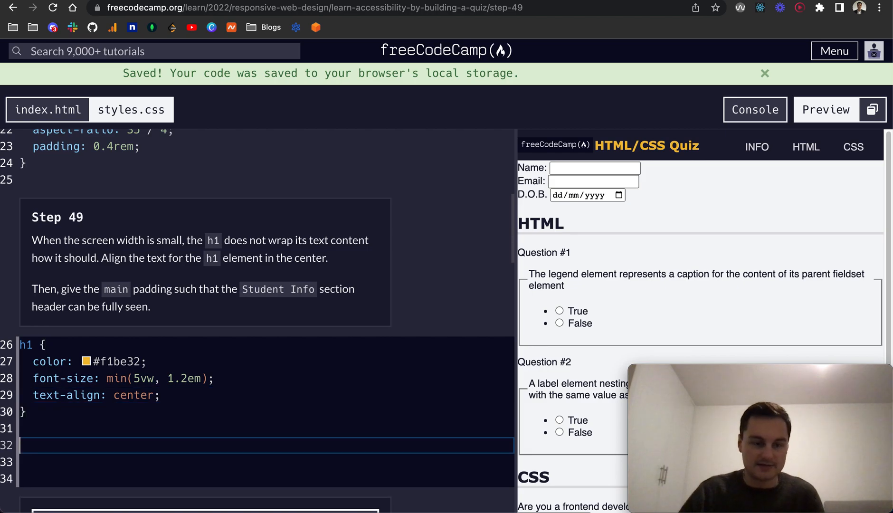
type("main {")
key("Return")
type("pa")
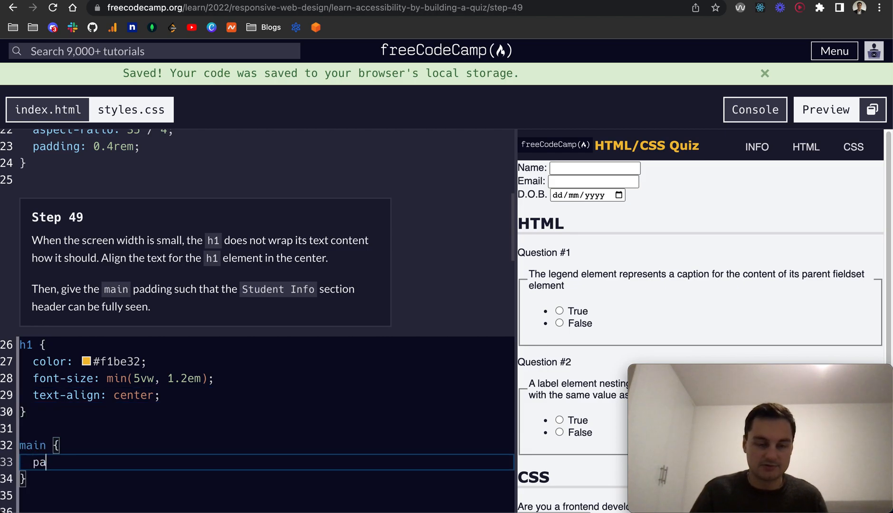
type("dding:")
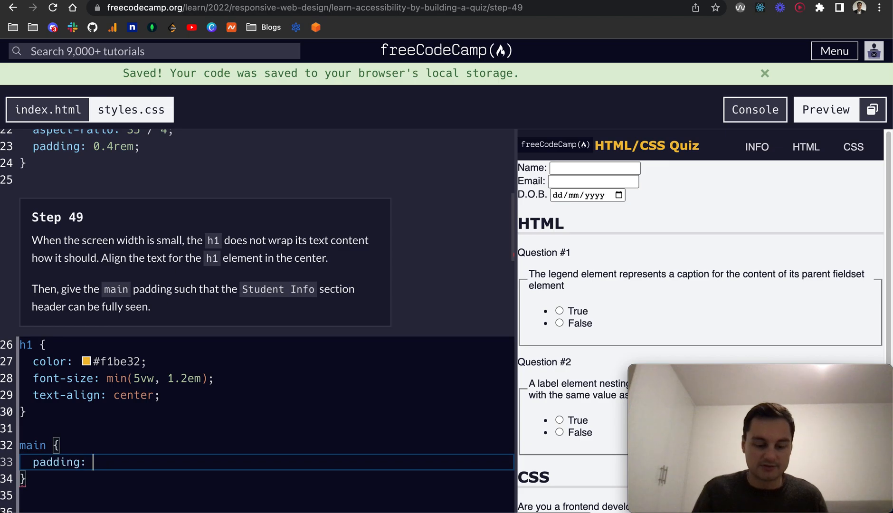
type(" 50px;")
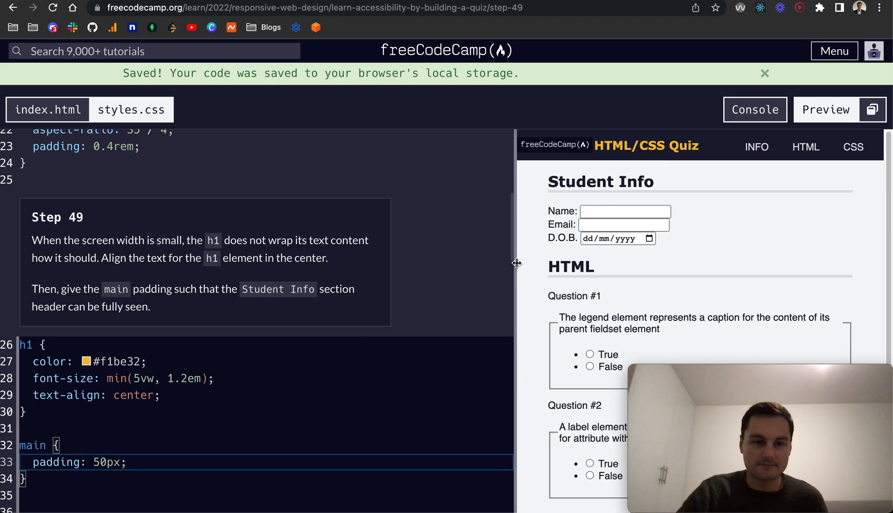
left_click_drag(518, 263, 528, 263)
mouse_move(638, 255)
left_mouse_down()
mouse_move(715, 254)
mouse_move(419, 278)
left_mouse_up()
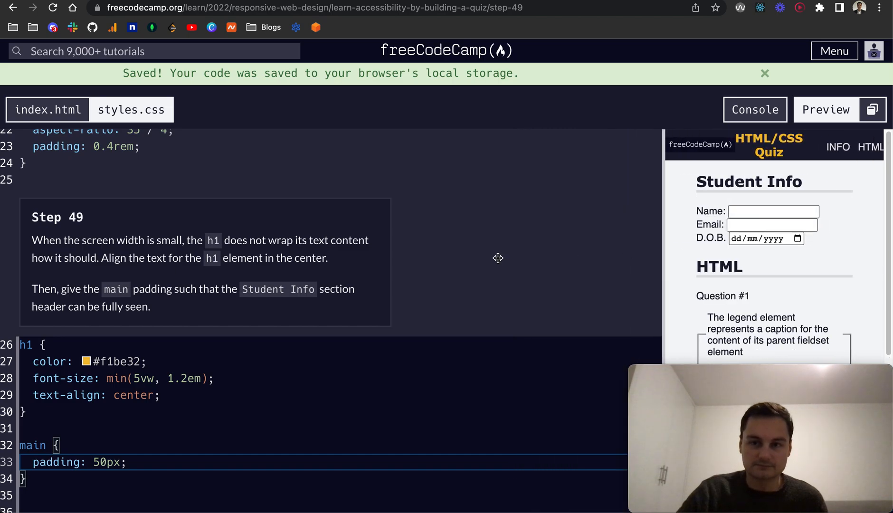
scroll(311, 290, "down", 3)
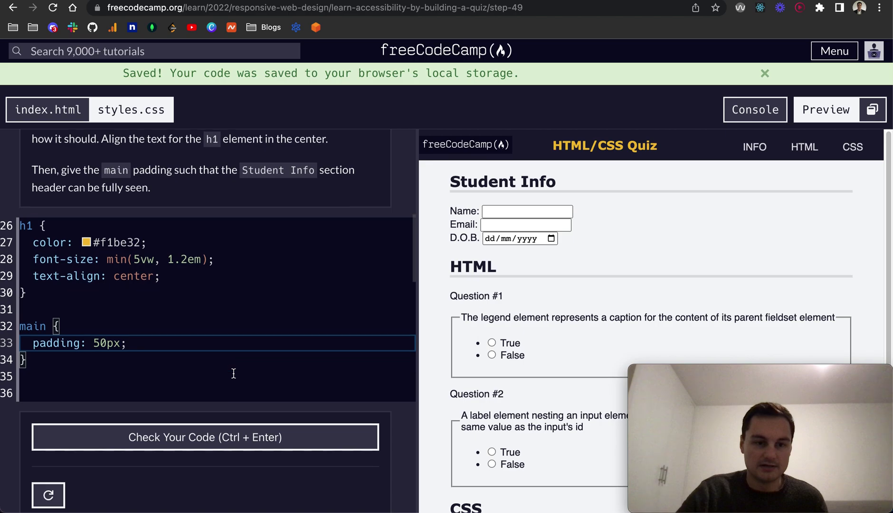
Step: Change main's declaration to padding-top: 50px, pass Step 49 and advance to Step 50
left_click(178, 430)
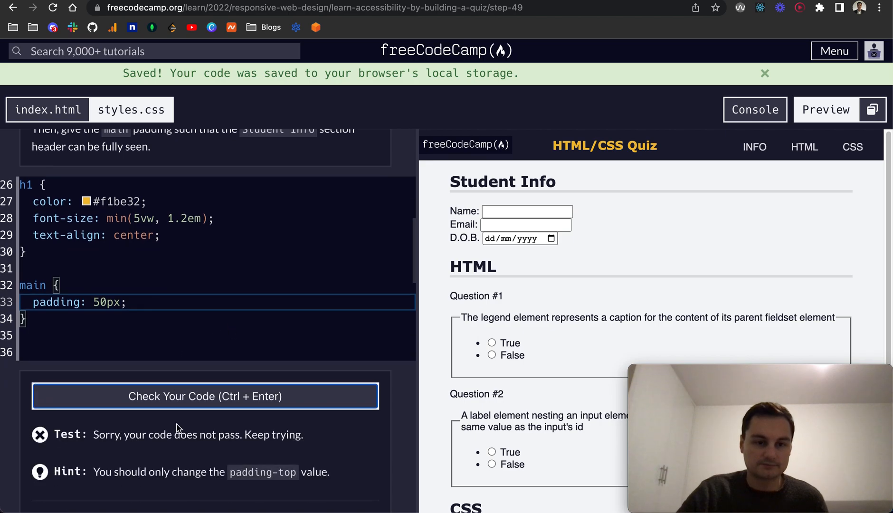
left_click(81, 301)
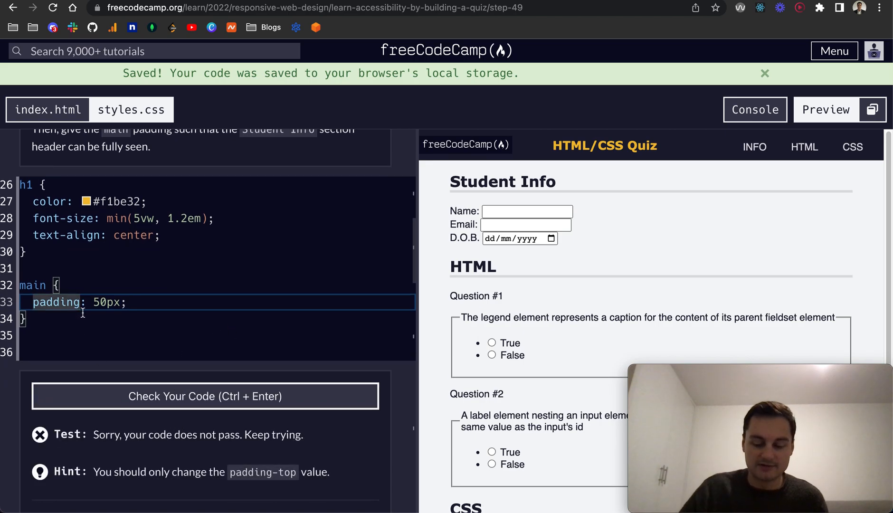
type("-top")
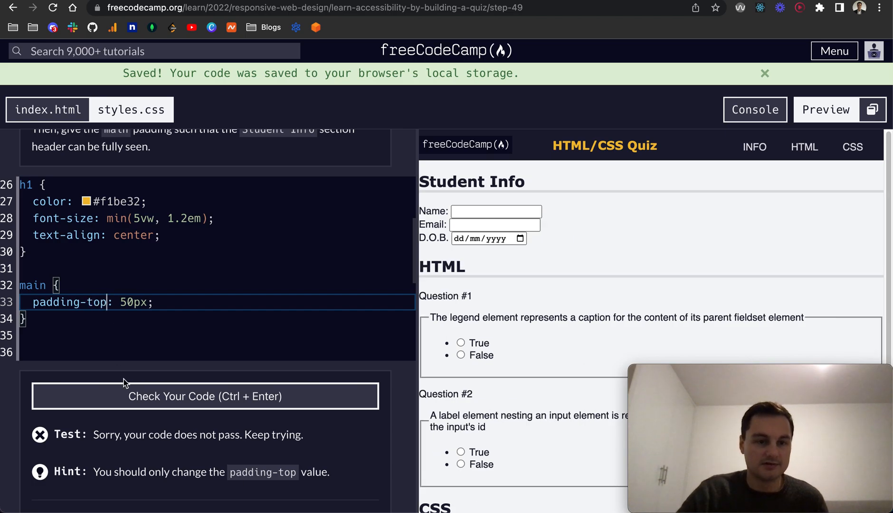
left_click(125, 395)
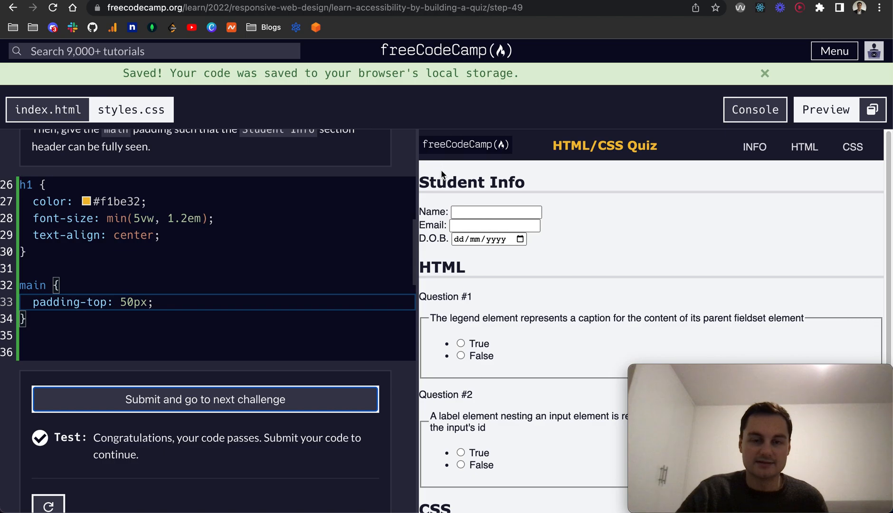
left_click(246, 401)
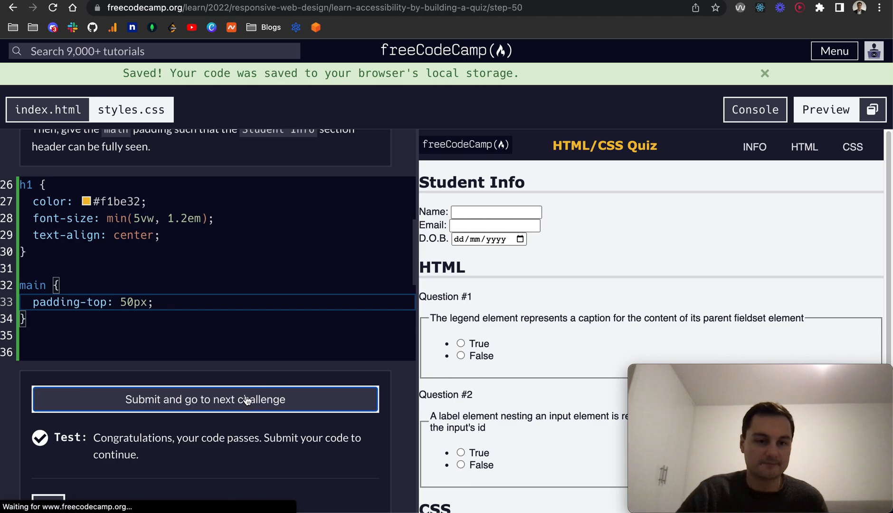